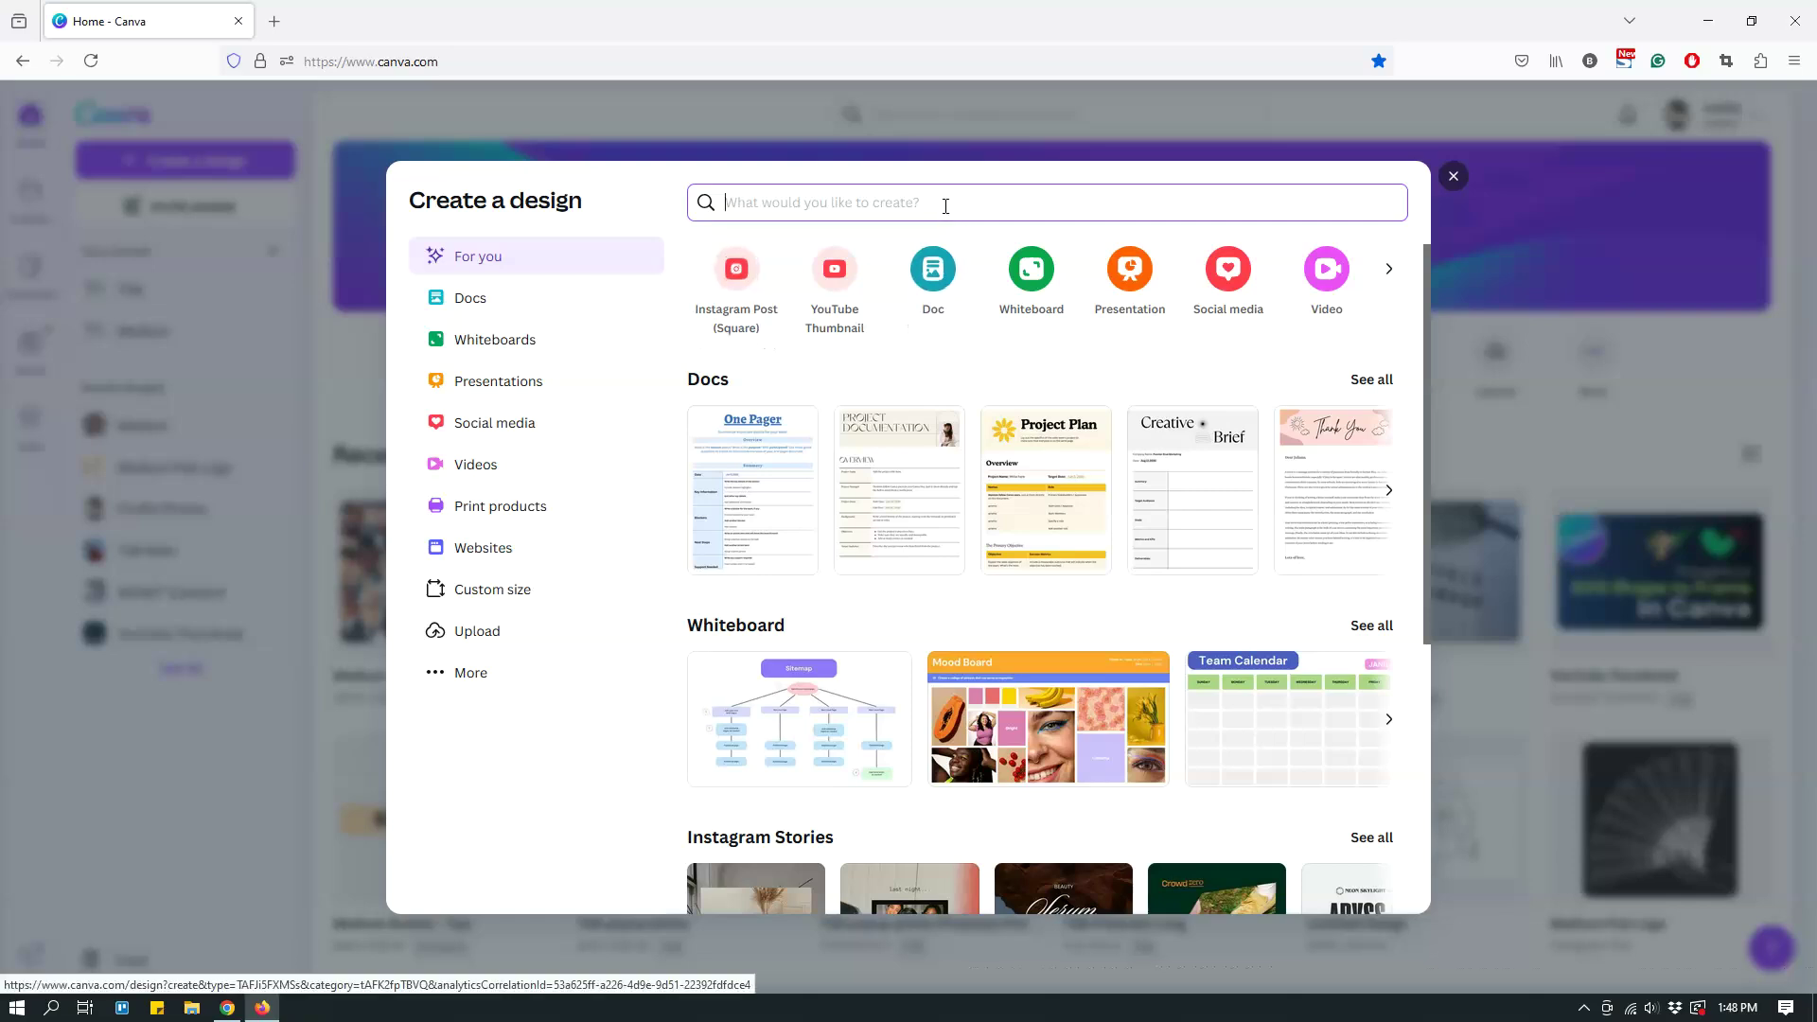
Create a blank Letter (US Letter) design at 8.5 × 11 in.
text(US Letter)
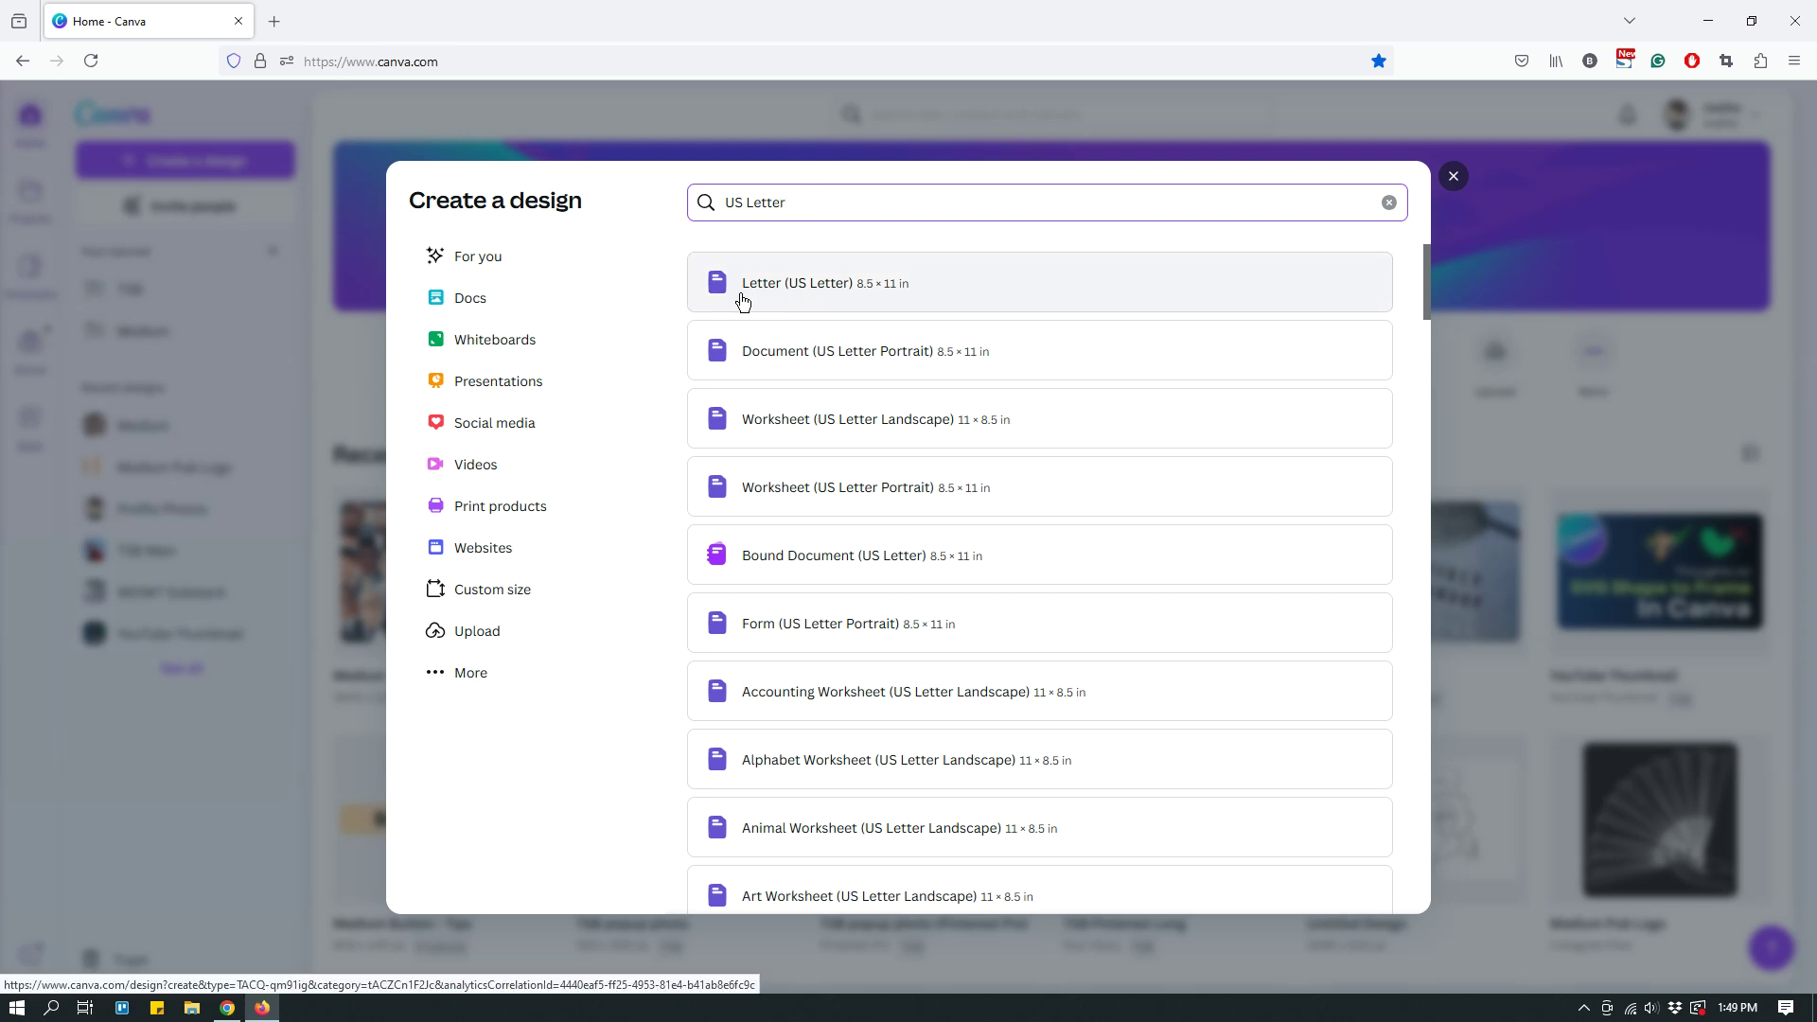
click(801, 295)
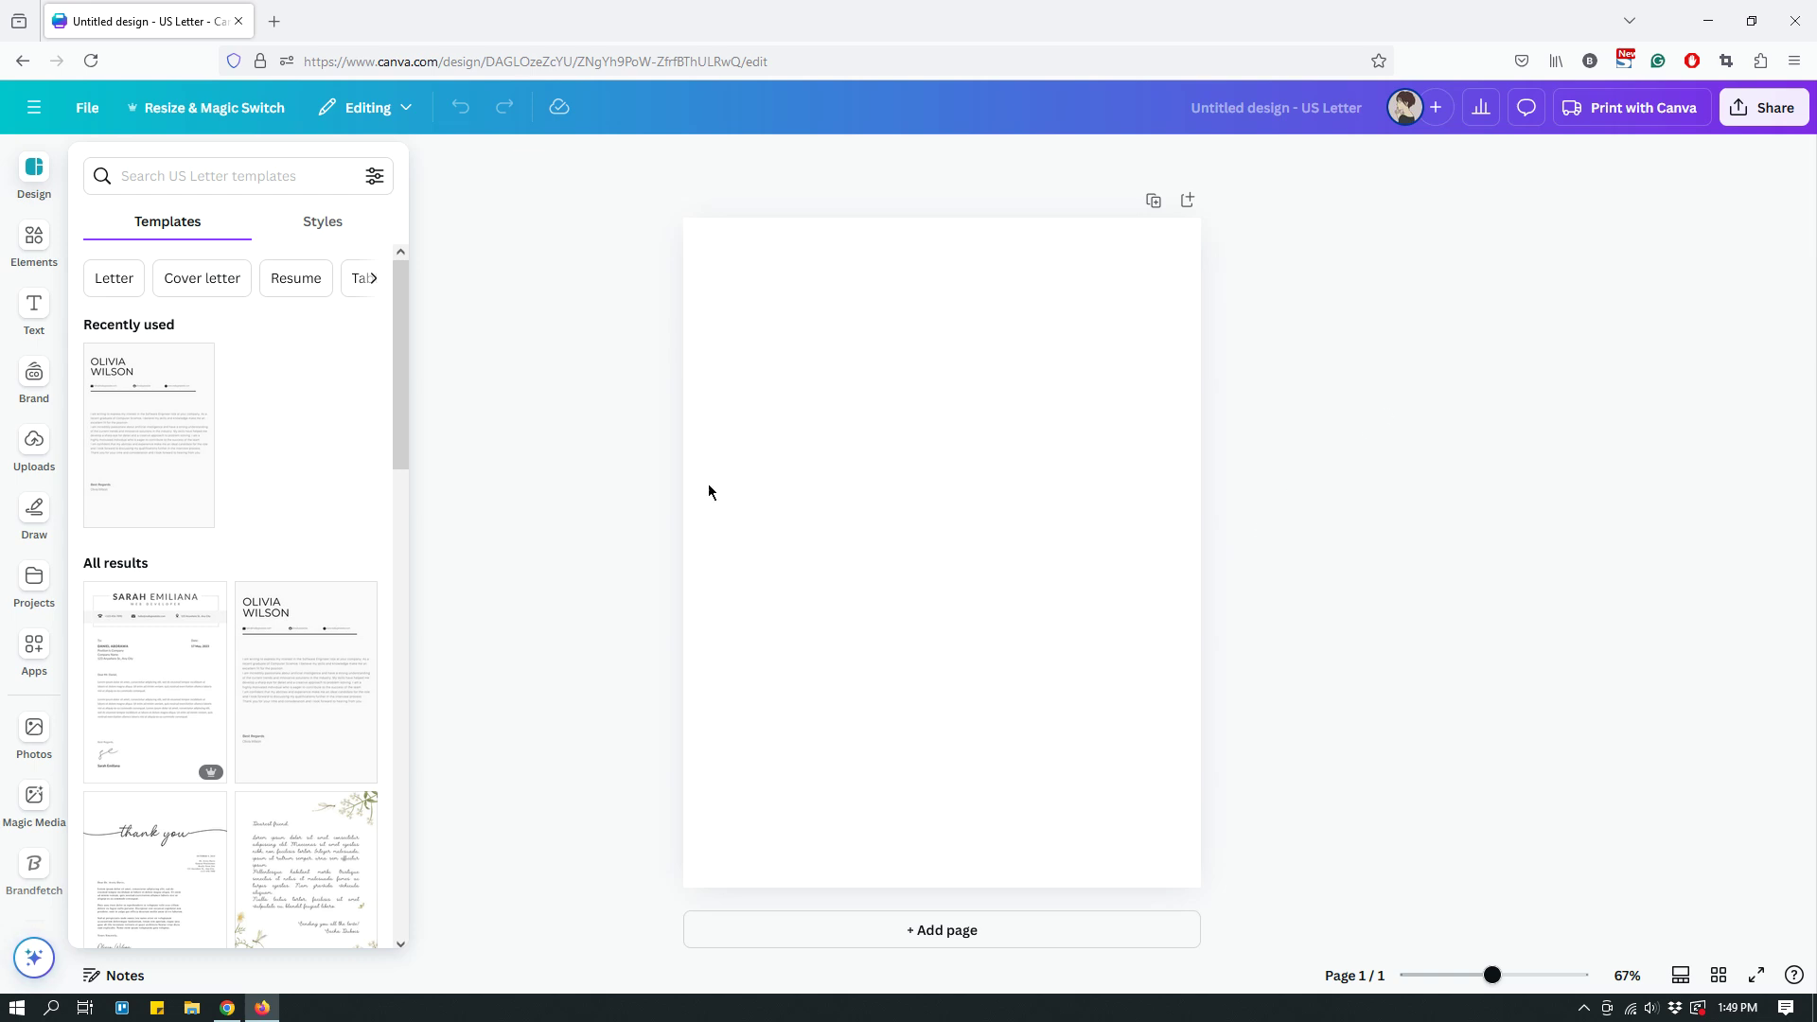
click(940, 540)
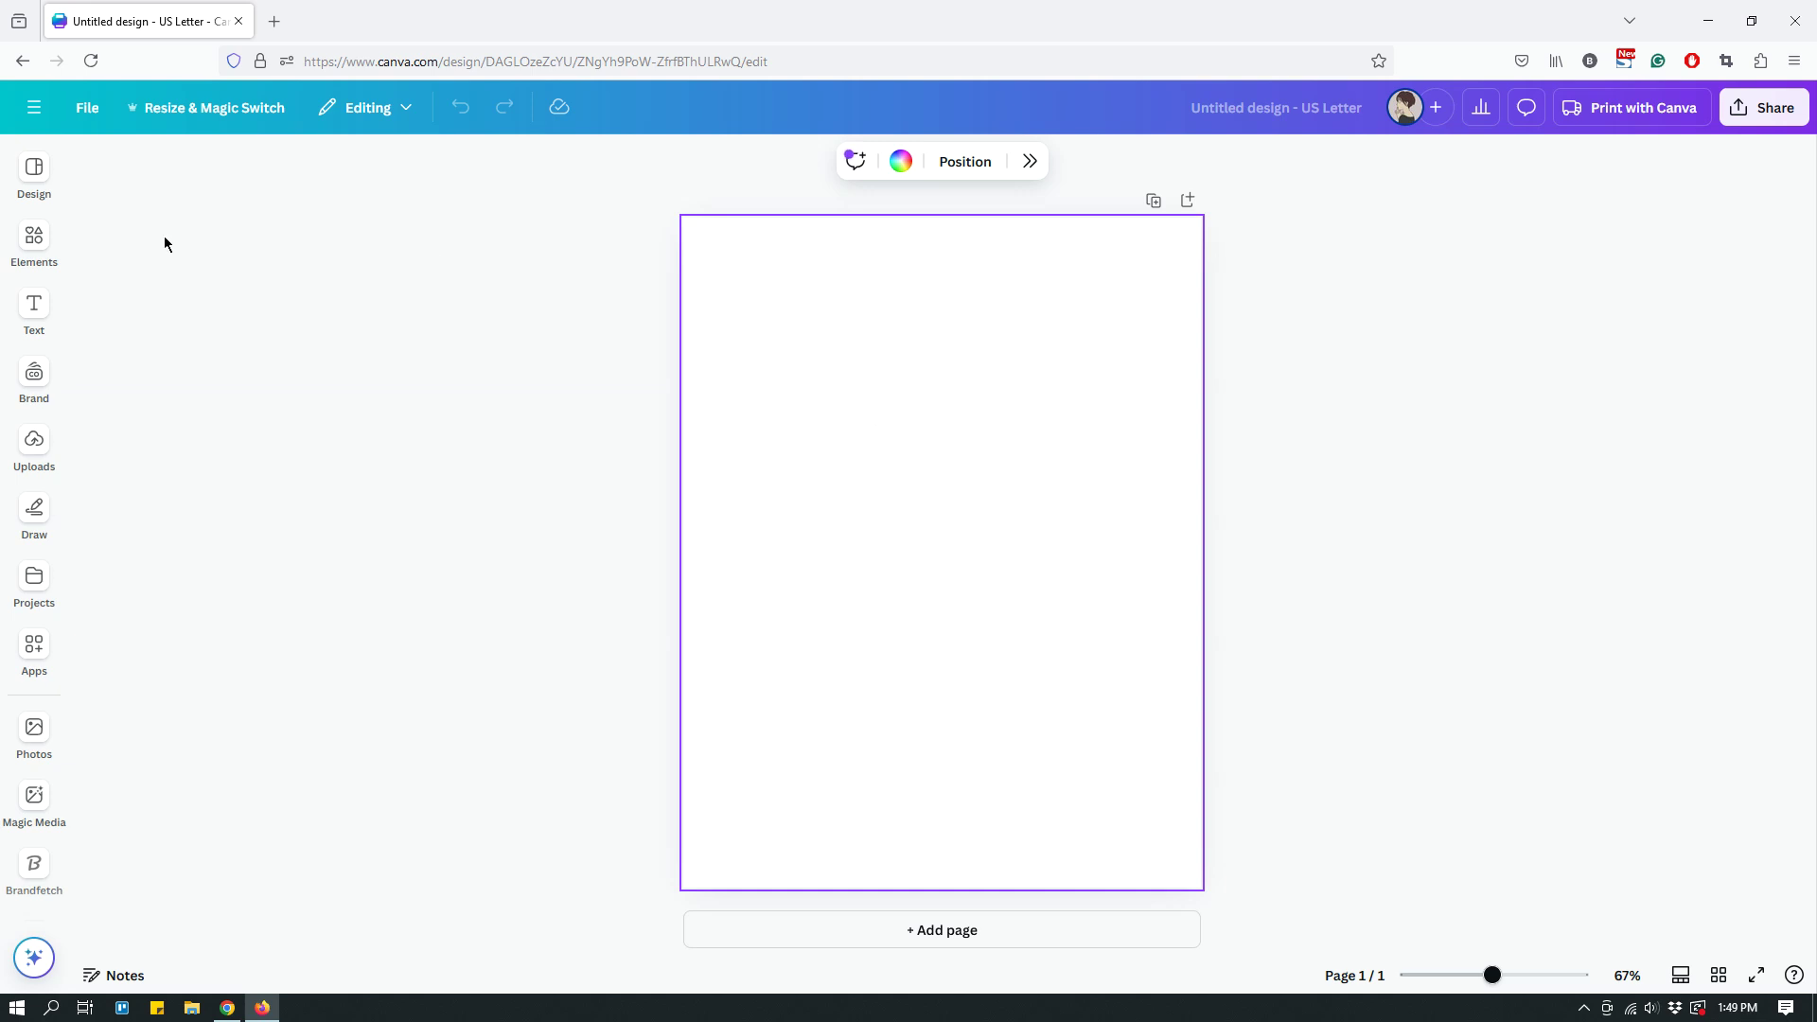
Add the recently used red-shirt photo to the page, scale it down and shift it slightly toward the page centre.
click(38, 244)
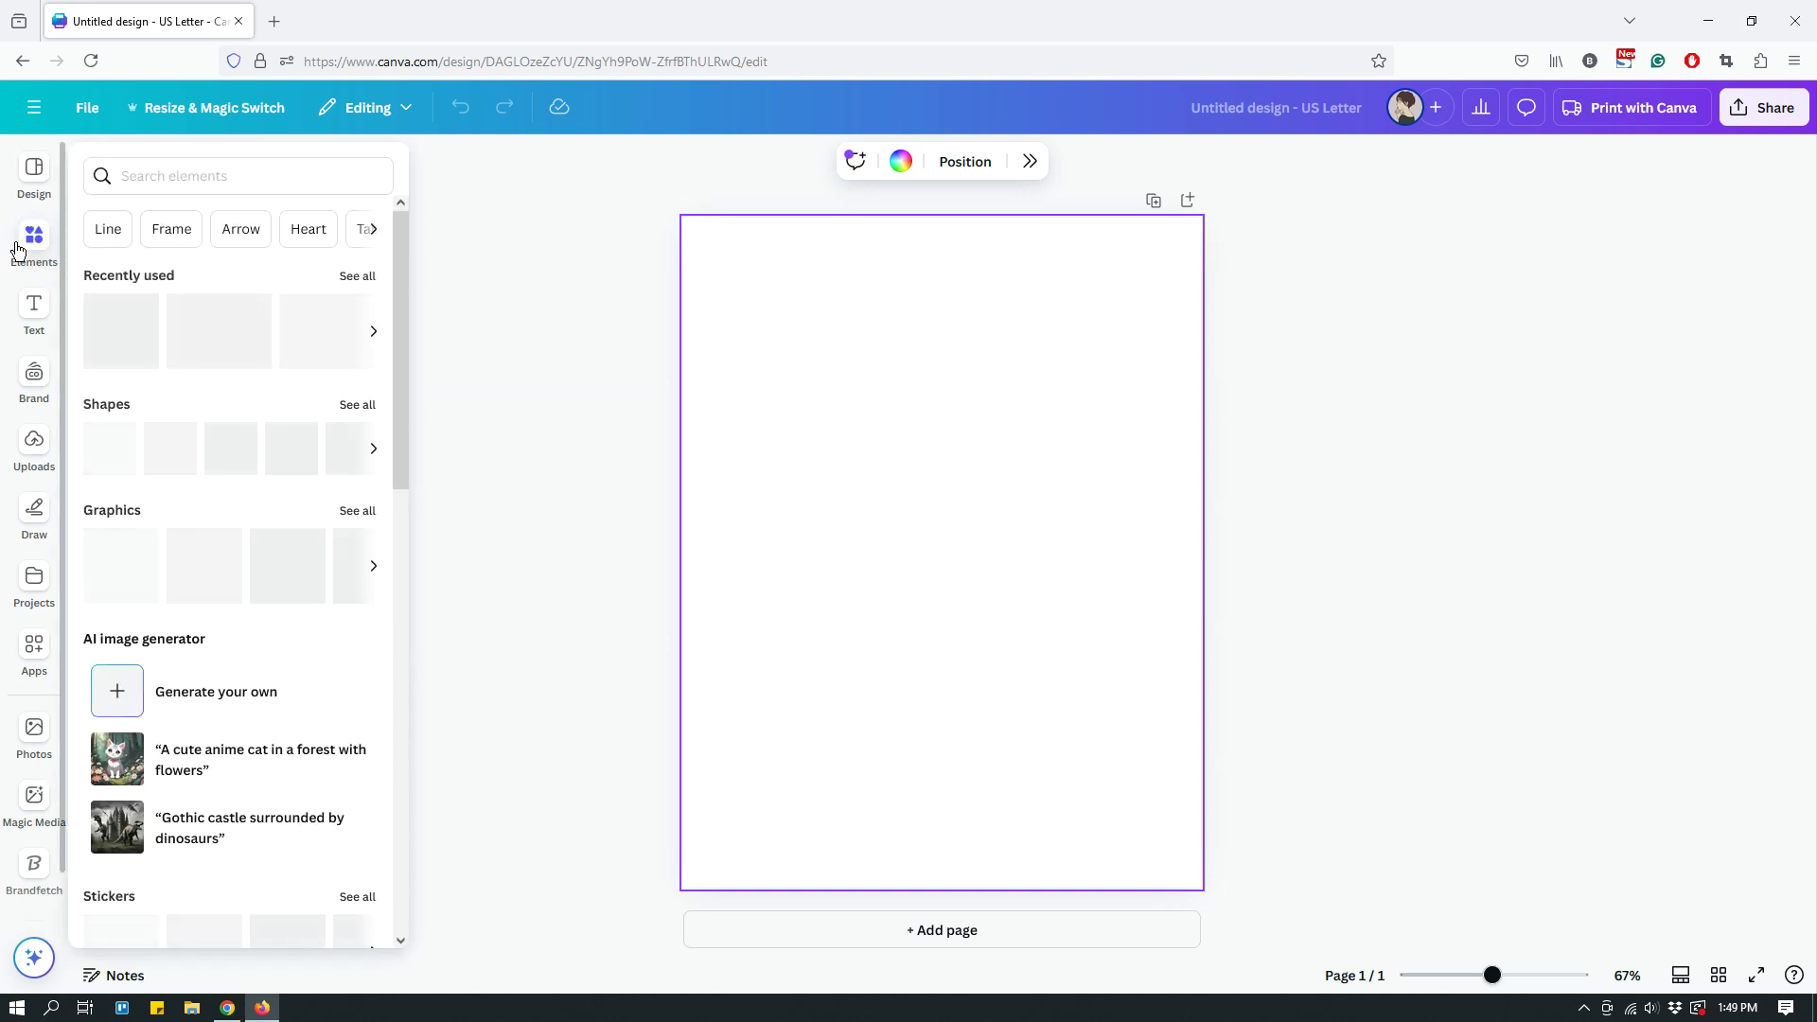
click(118, 343)
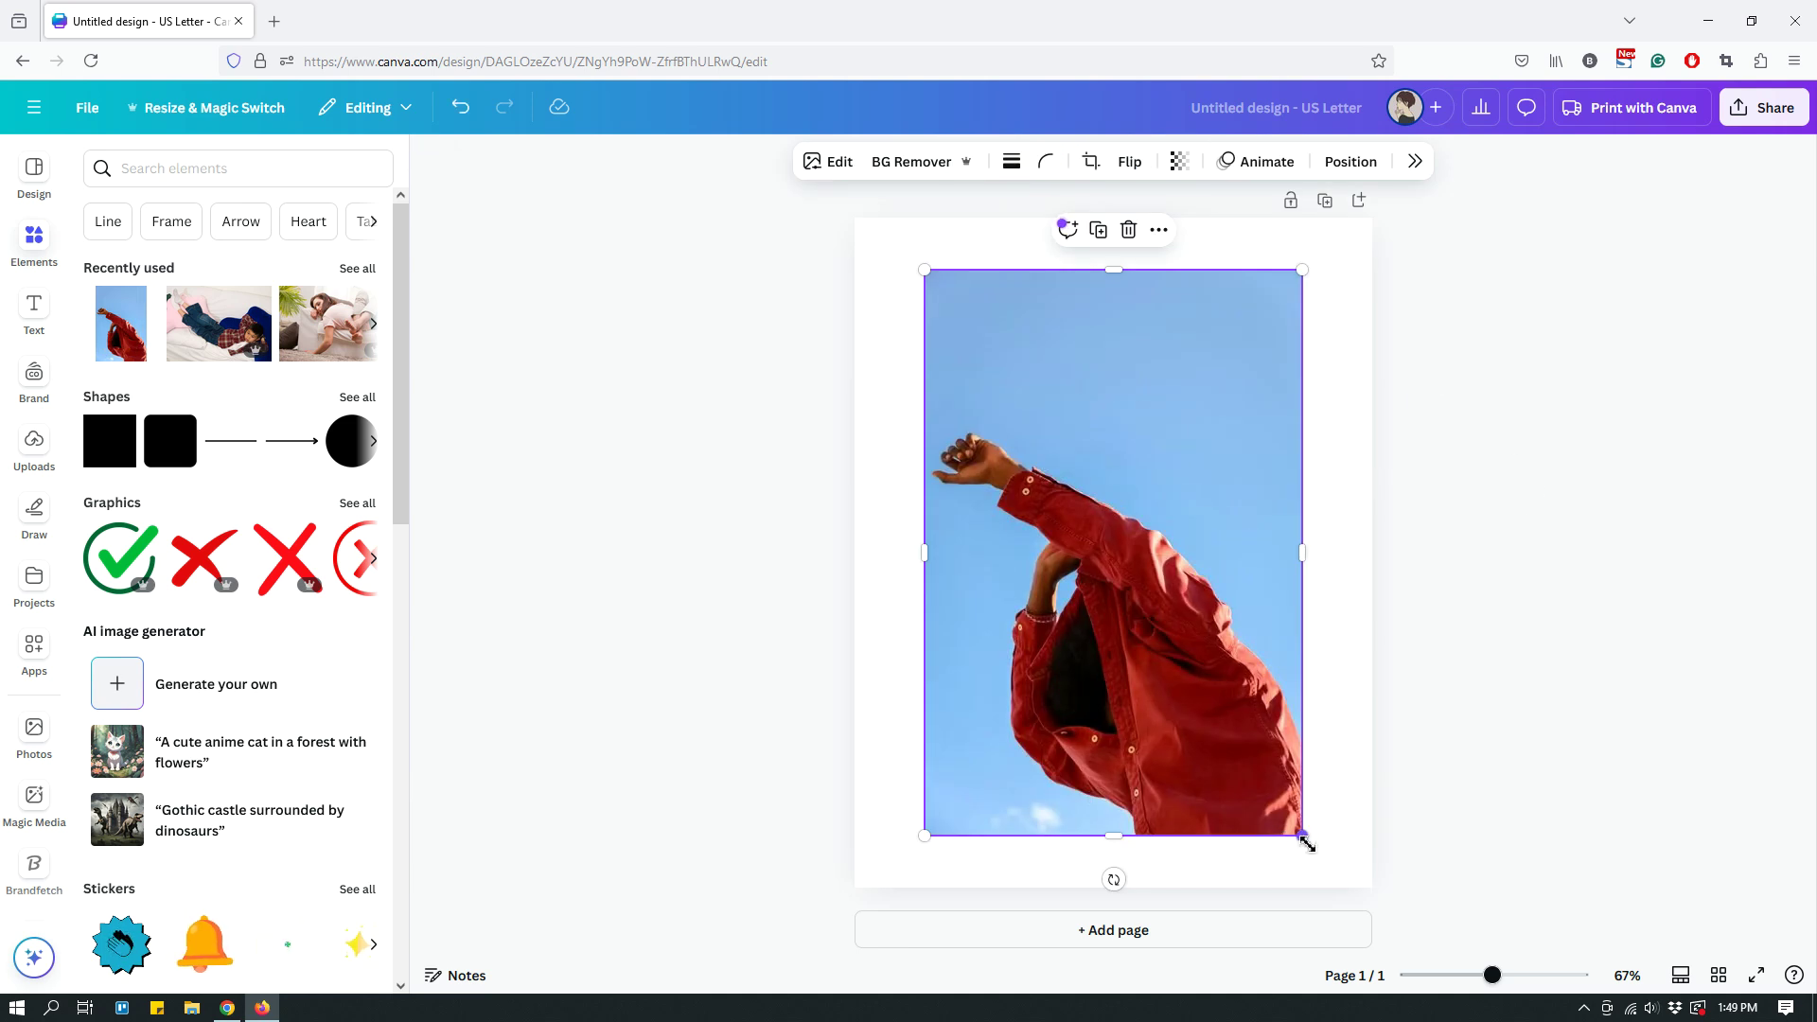
drag(1302, 836, 1176, 617)
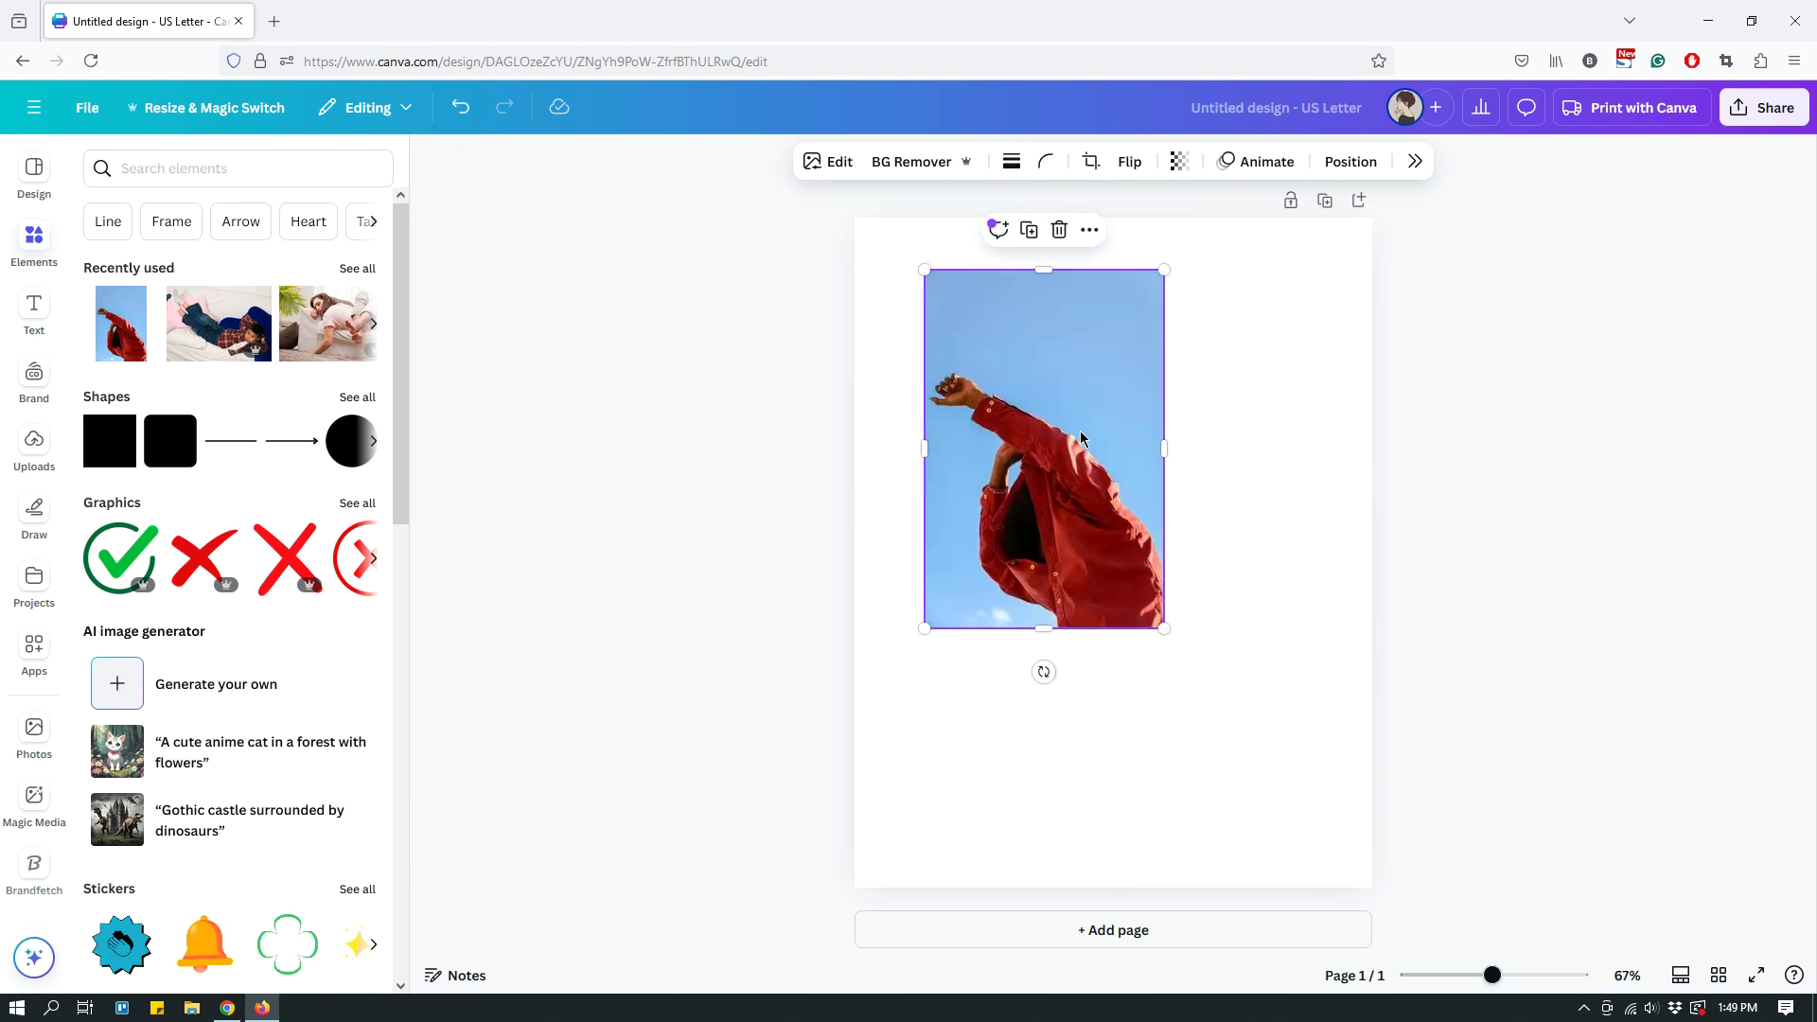
drag(1062, 450, 1100, 435)
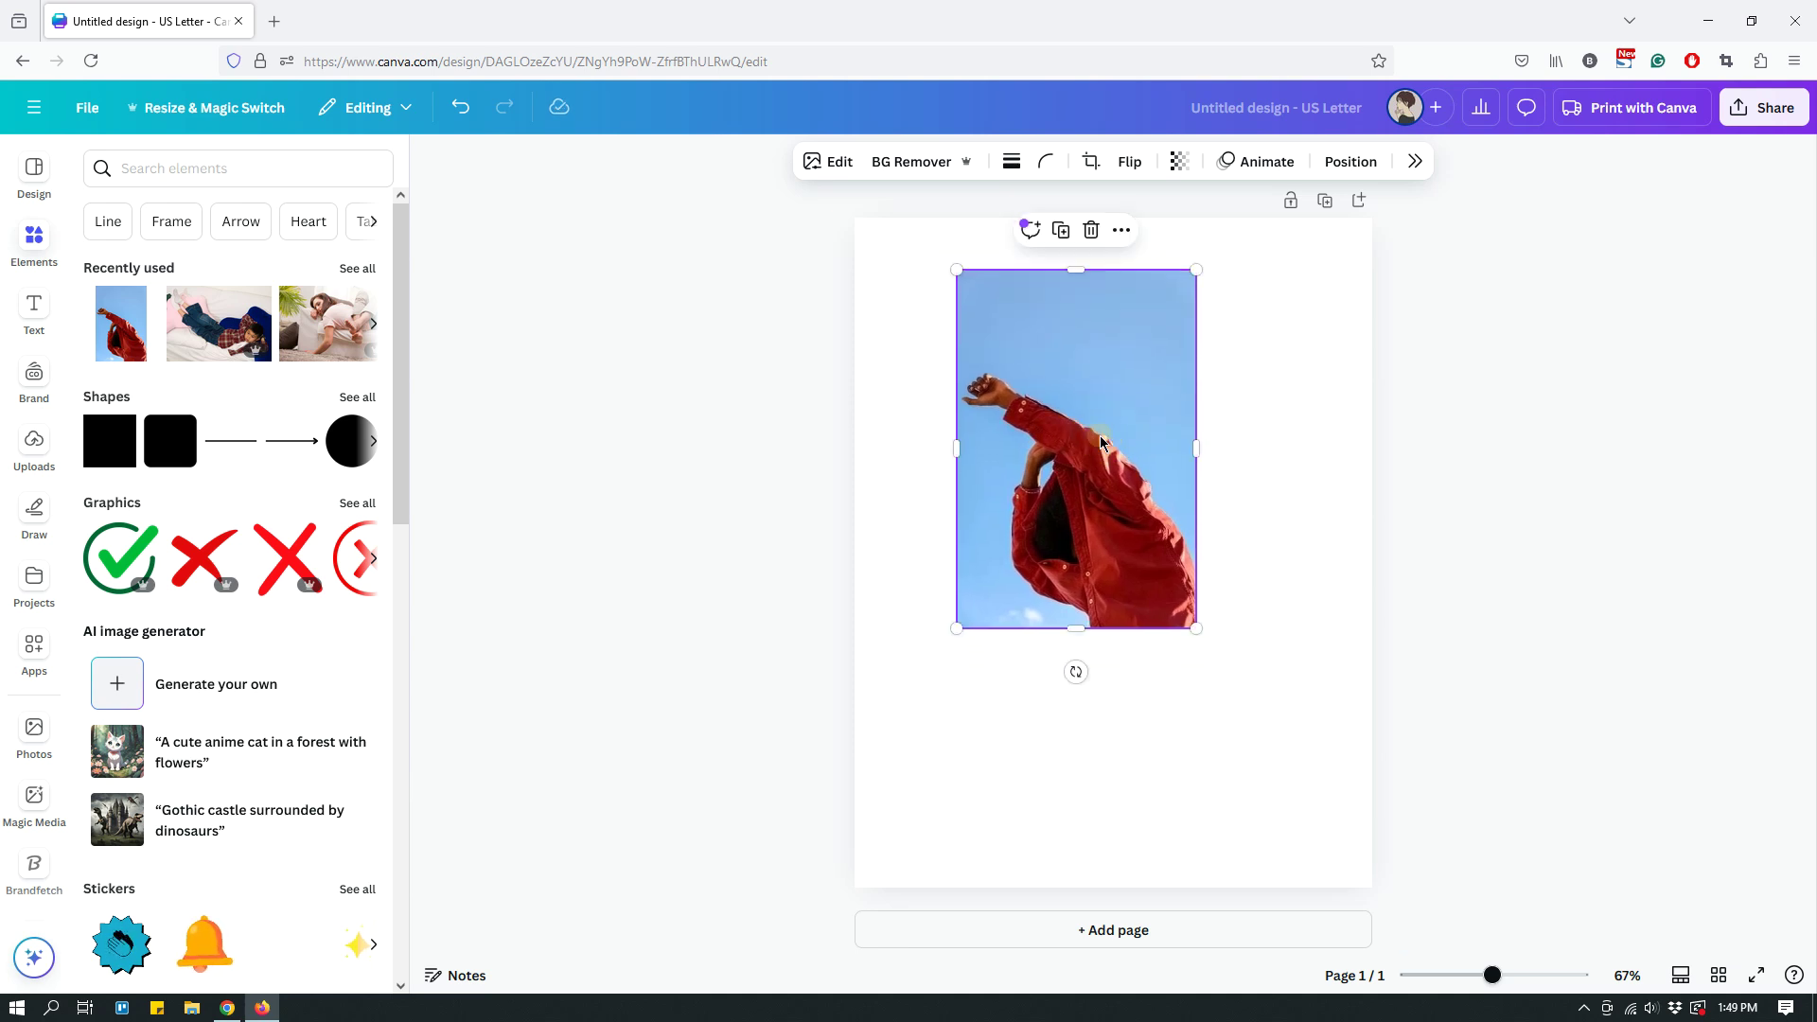
Centre the red-shirt photo horizontally on the page, keeping its upper edge at the margin.
scroll(1100, 440, up, 5)
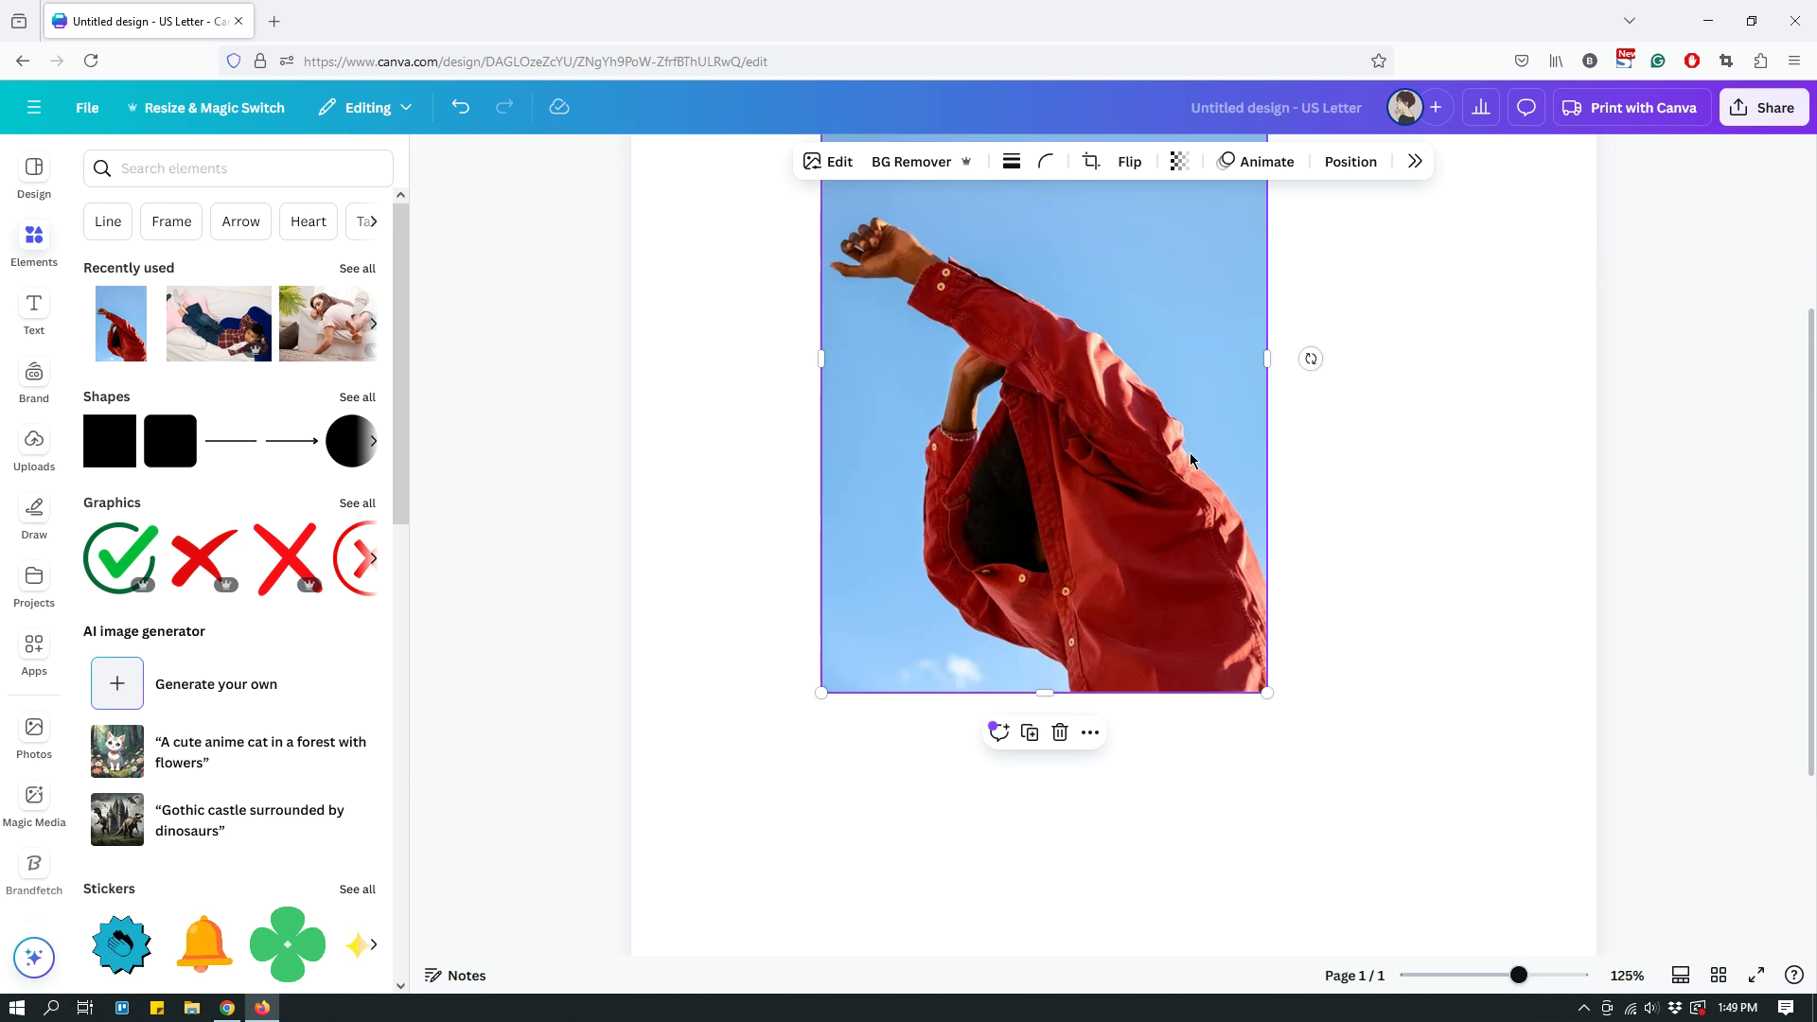
scroll(1391, 600, up, 3)
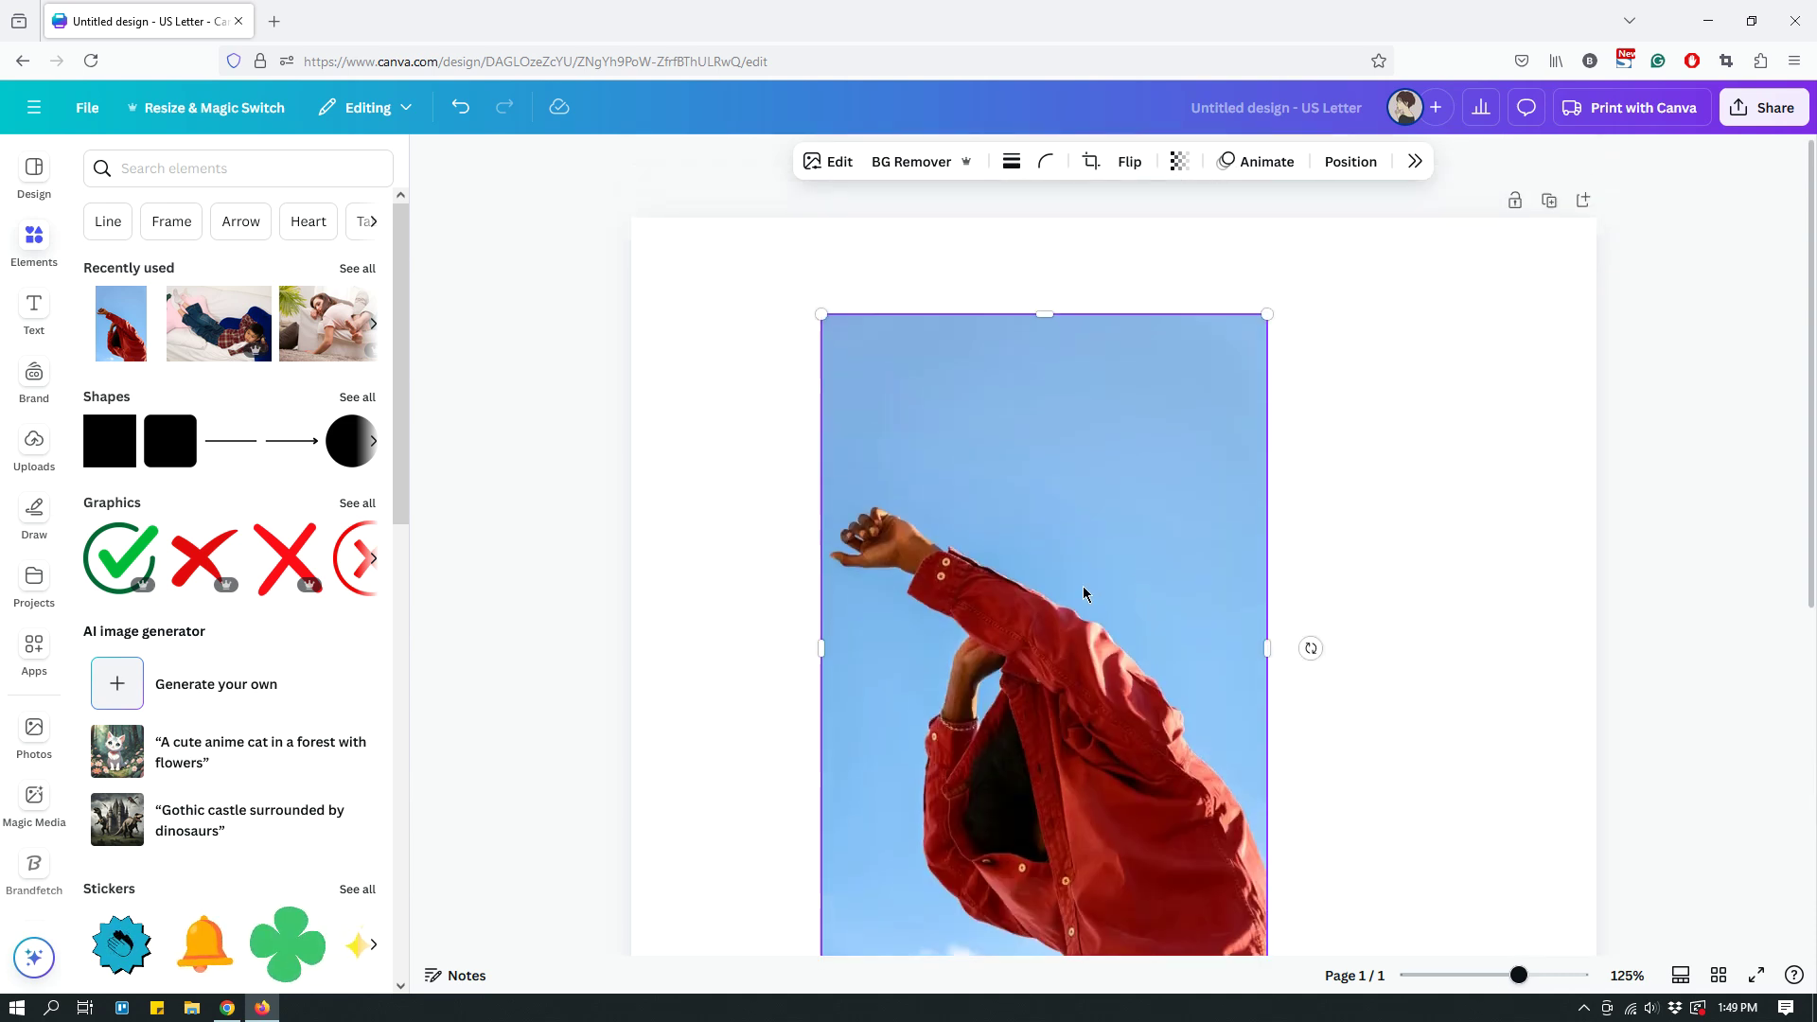
drag(1083, 596, 1155, 582)
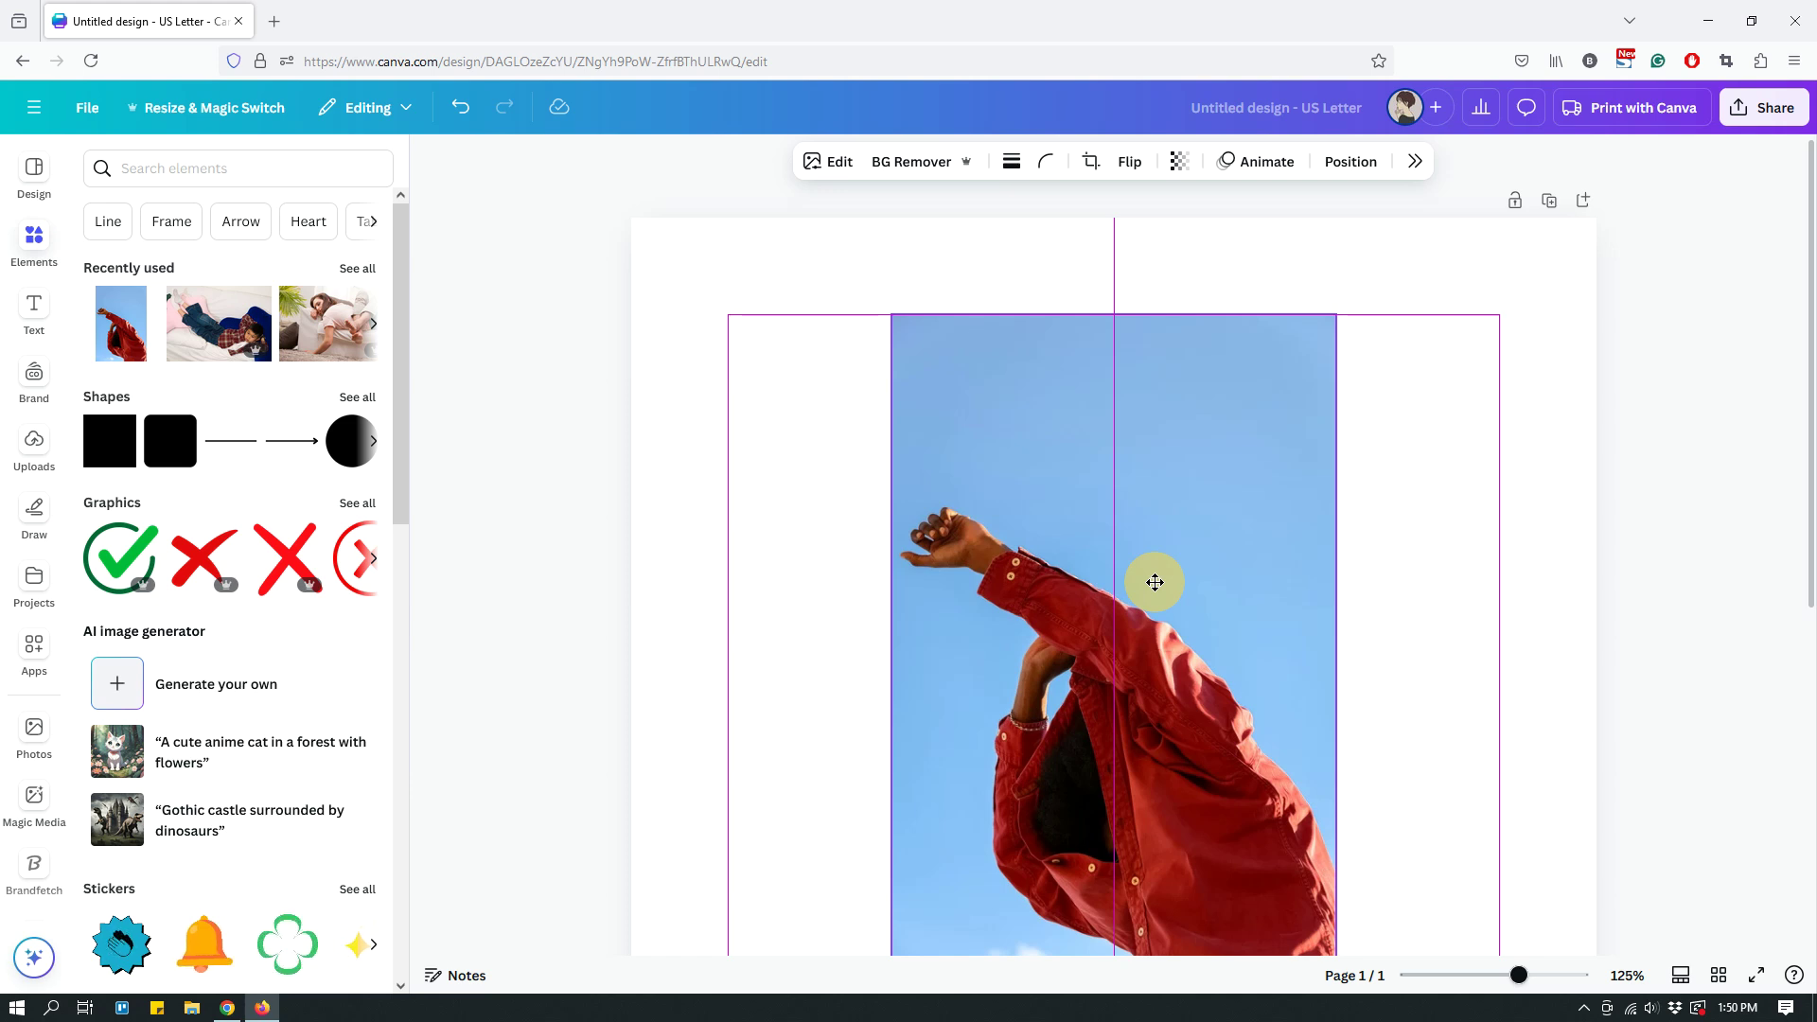
drag(1155, 582, 1154, 582)
scroll(1508, 521, down, 5)
scroll(1509, 520, up, 5)
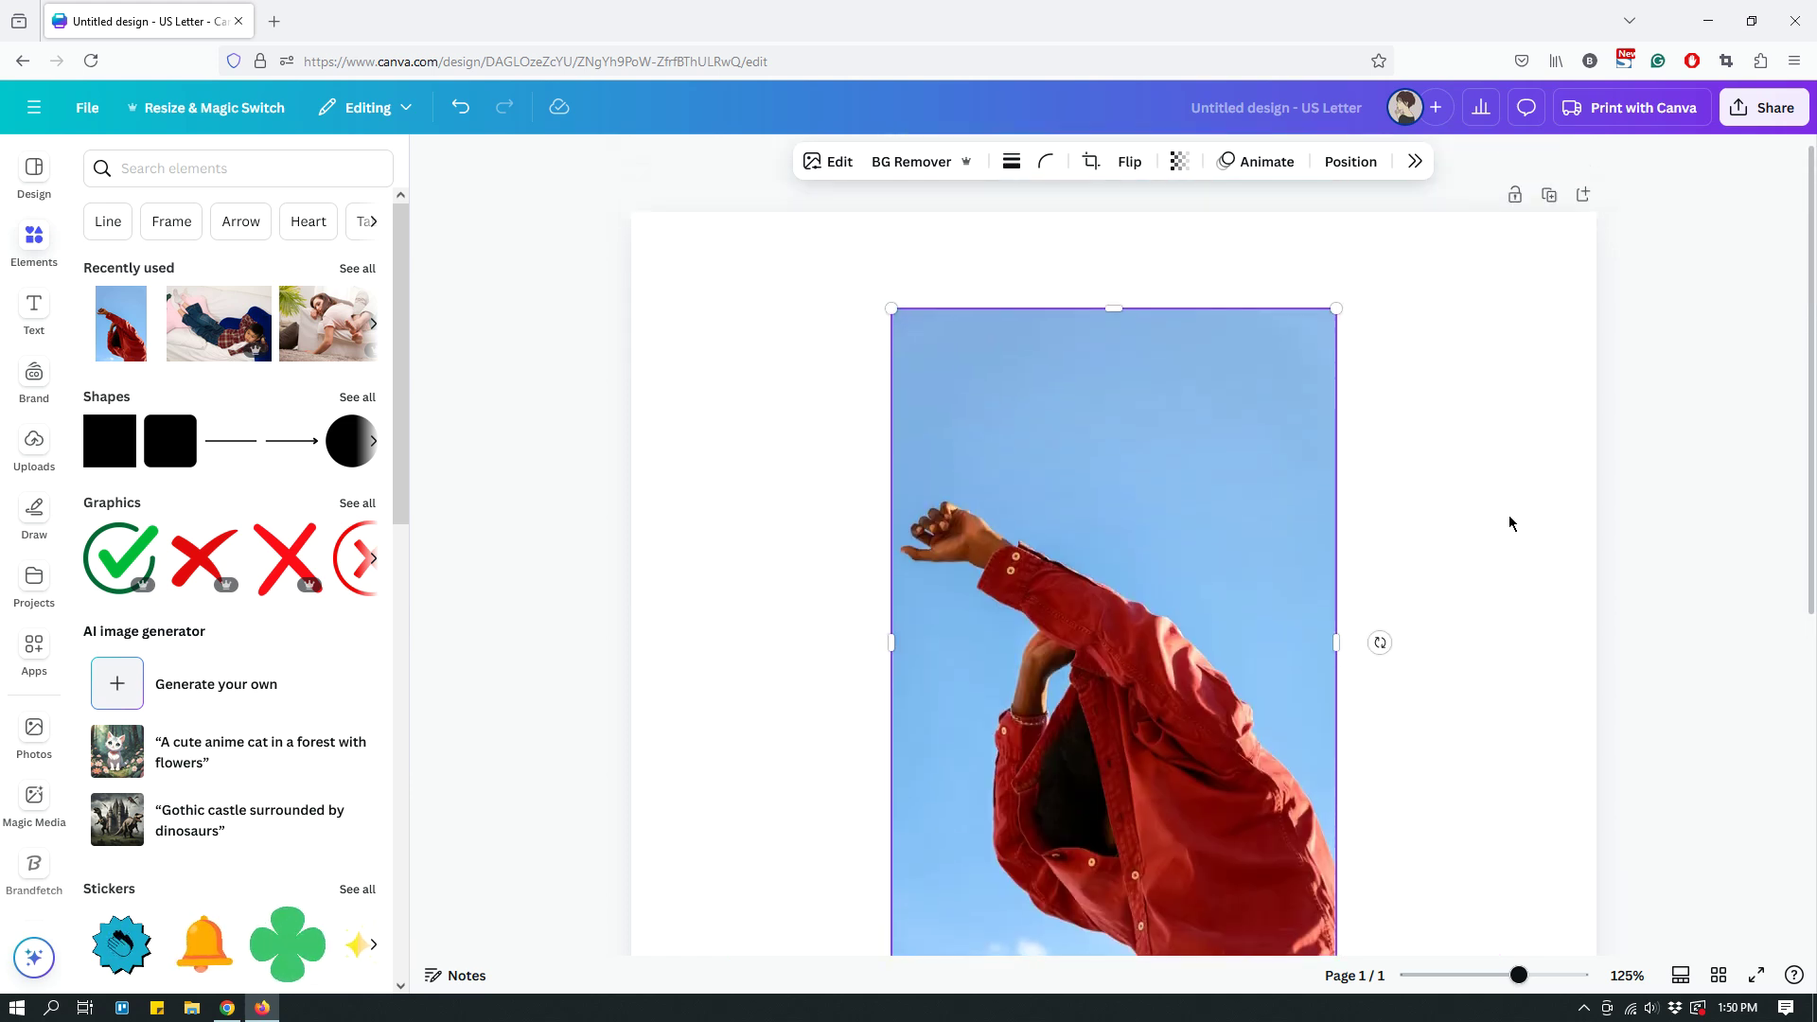
Move the red-shirt photo to the page's left margin and shrink it to about half its width.
drag(1229, 467, 1071, 492)
scroll(1334, 536, down, 3)
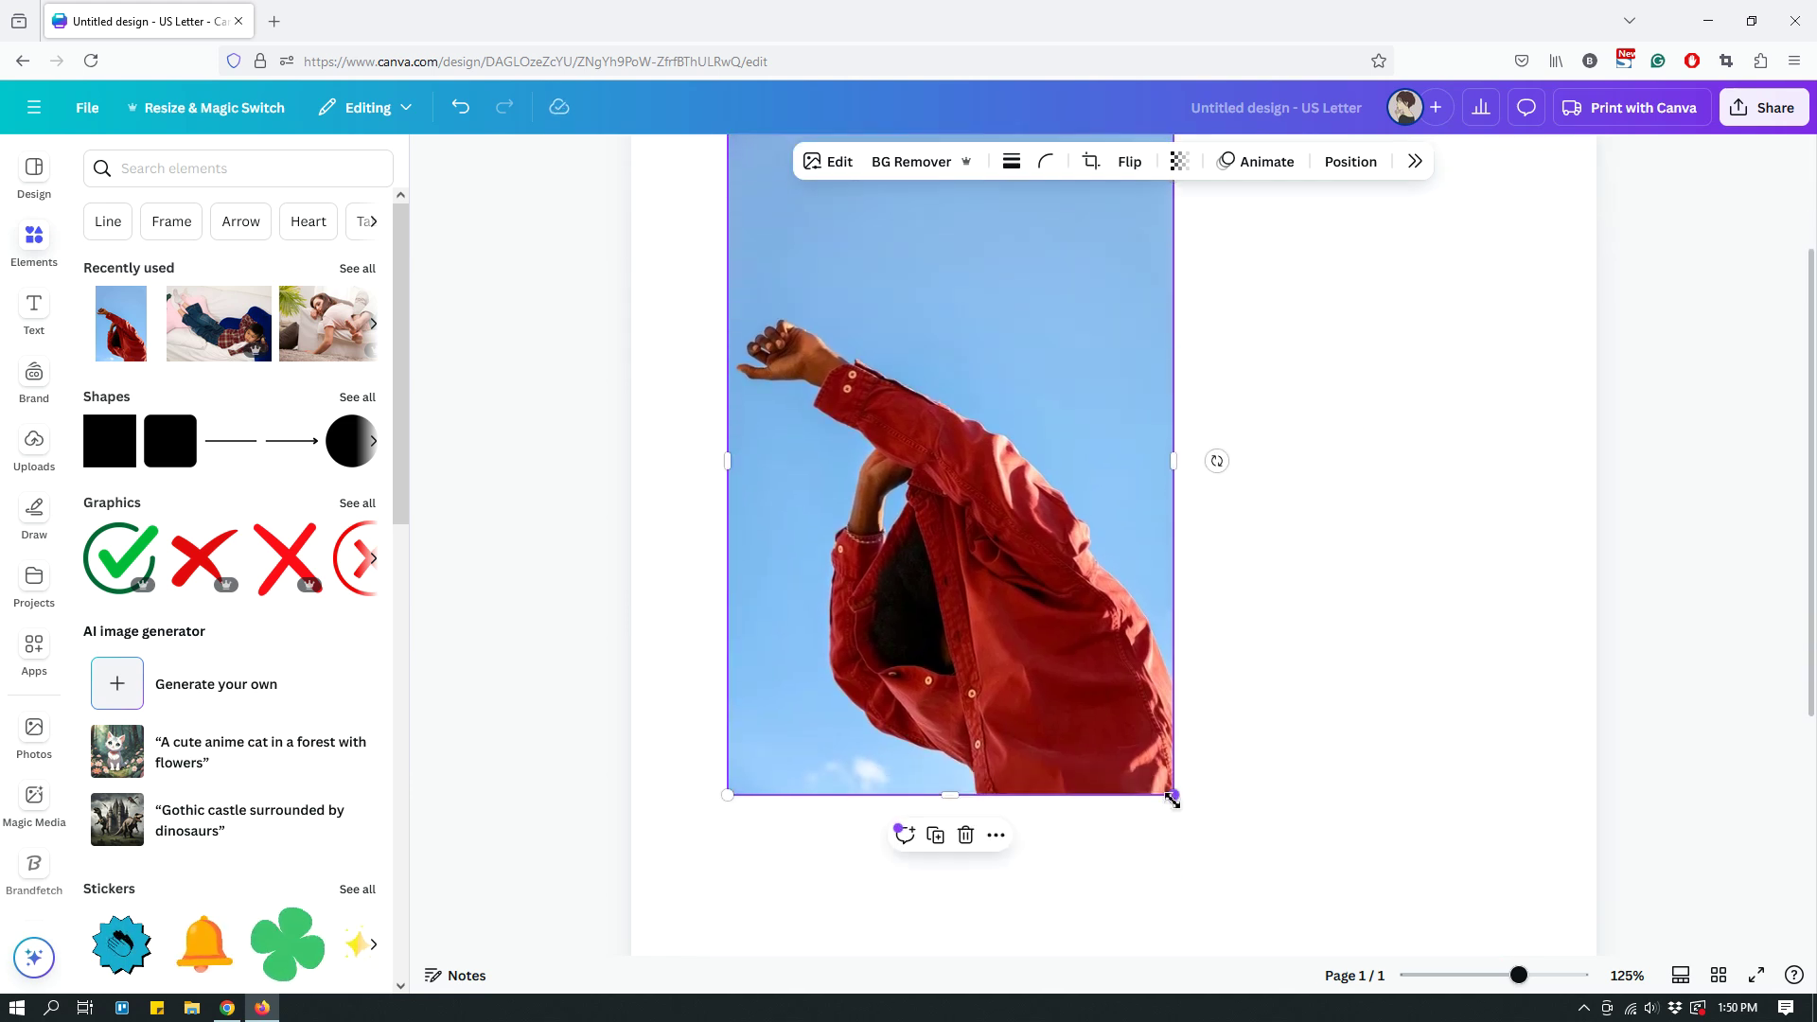
drag(1172, 798, 995, 456)
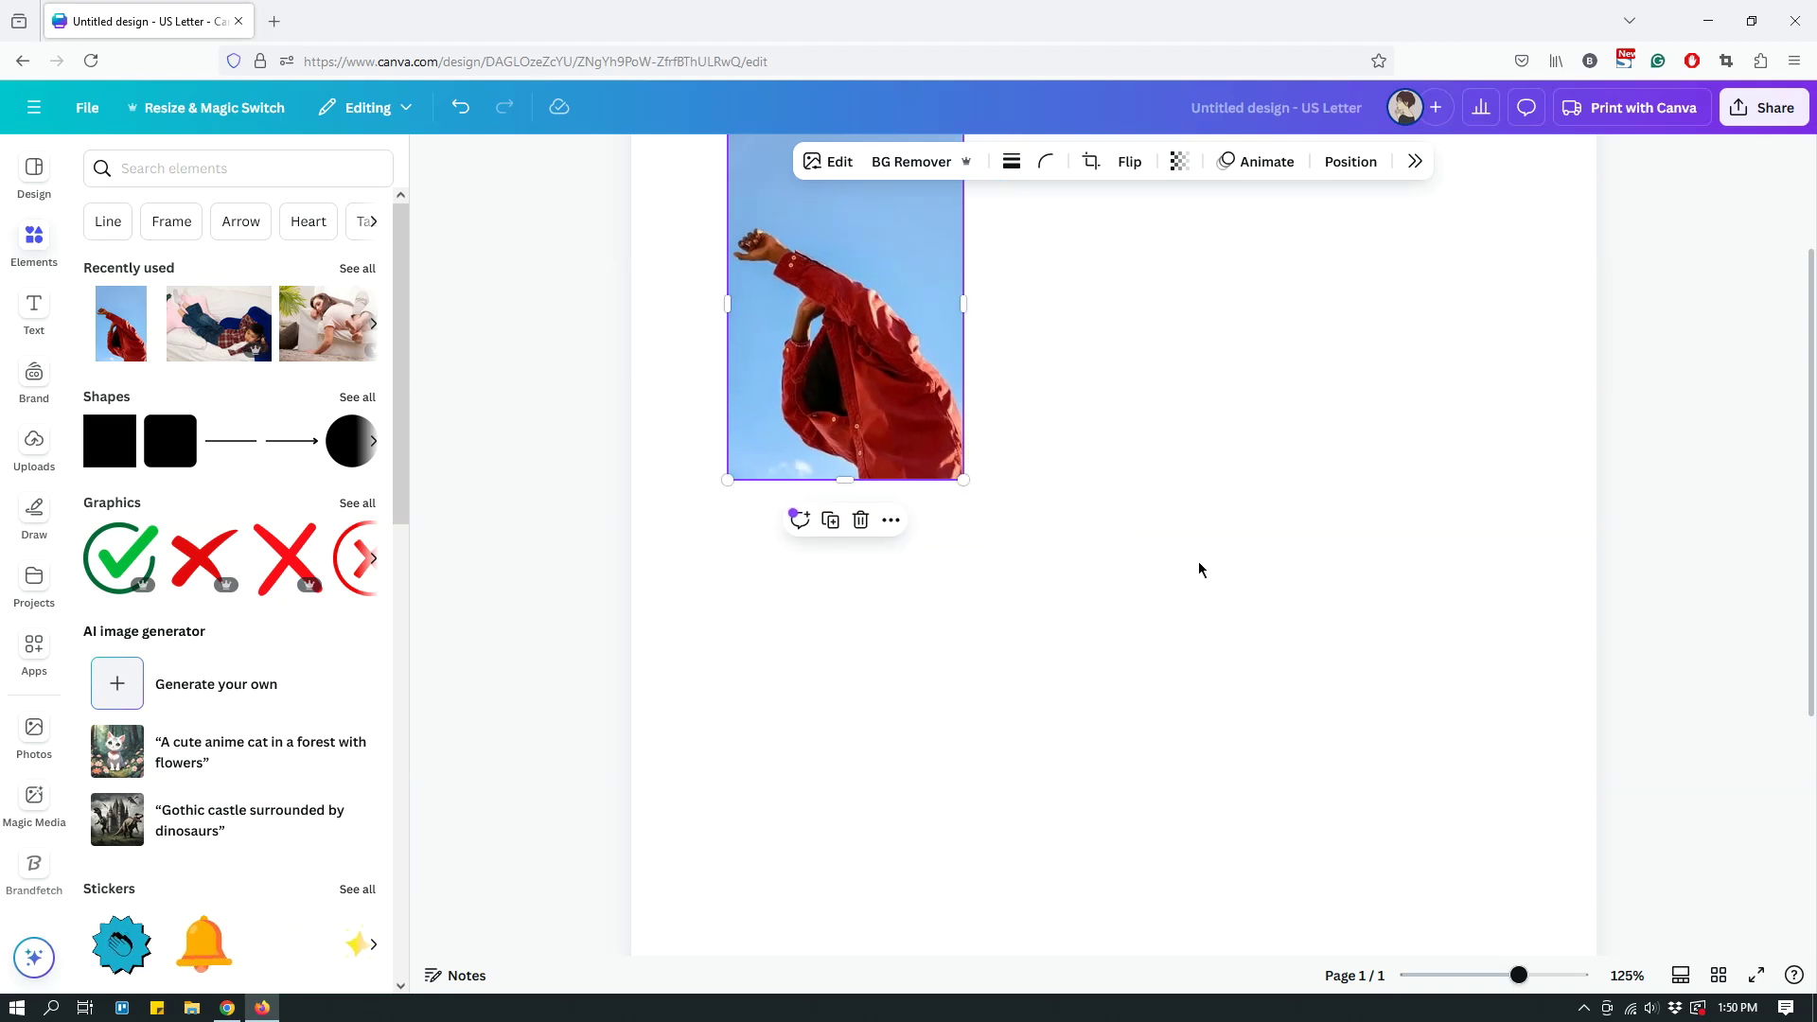
Add the photo of the woman lying on the sofa, scale it down and place it below the red-shirt photo.
click(340, 323)
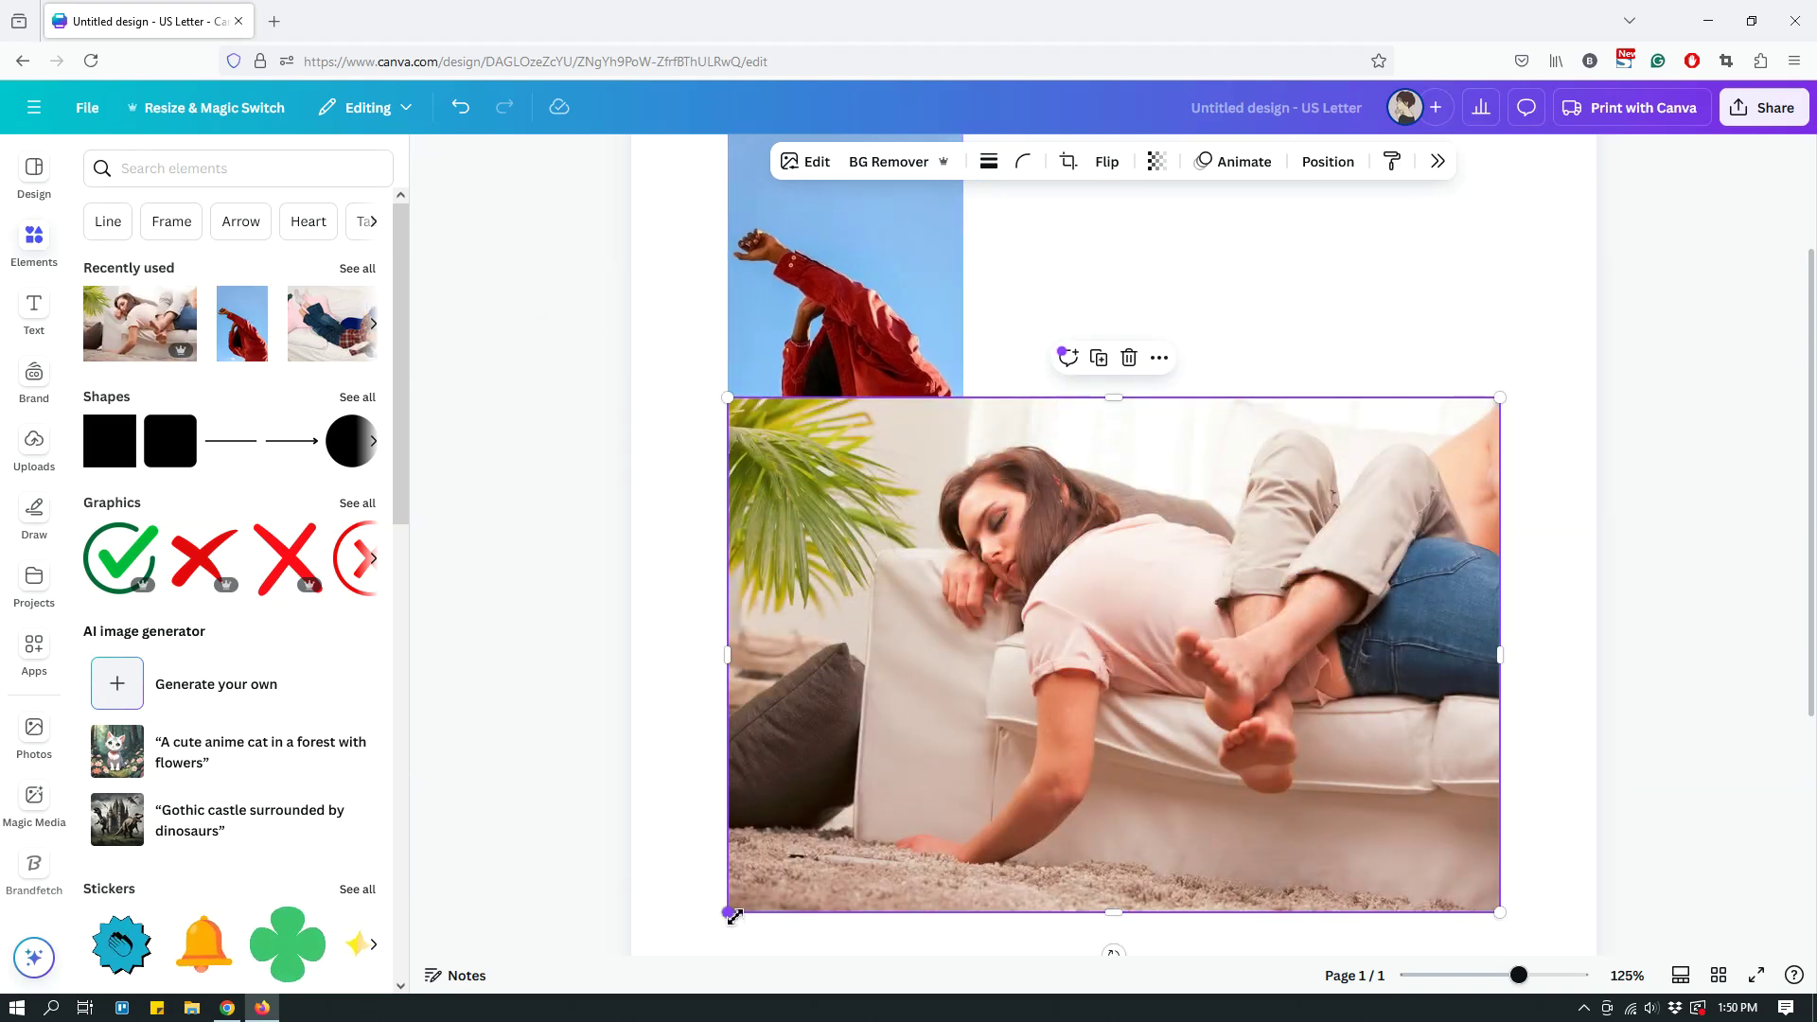
drag(735, 916, 1339, 657)
drag(1399, 483, 1109, 609)
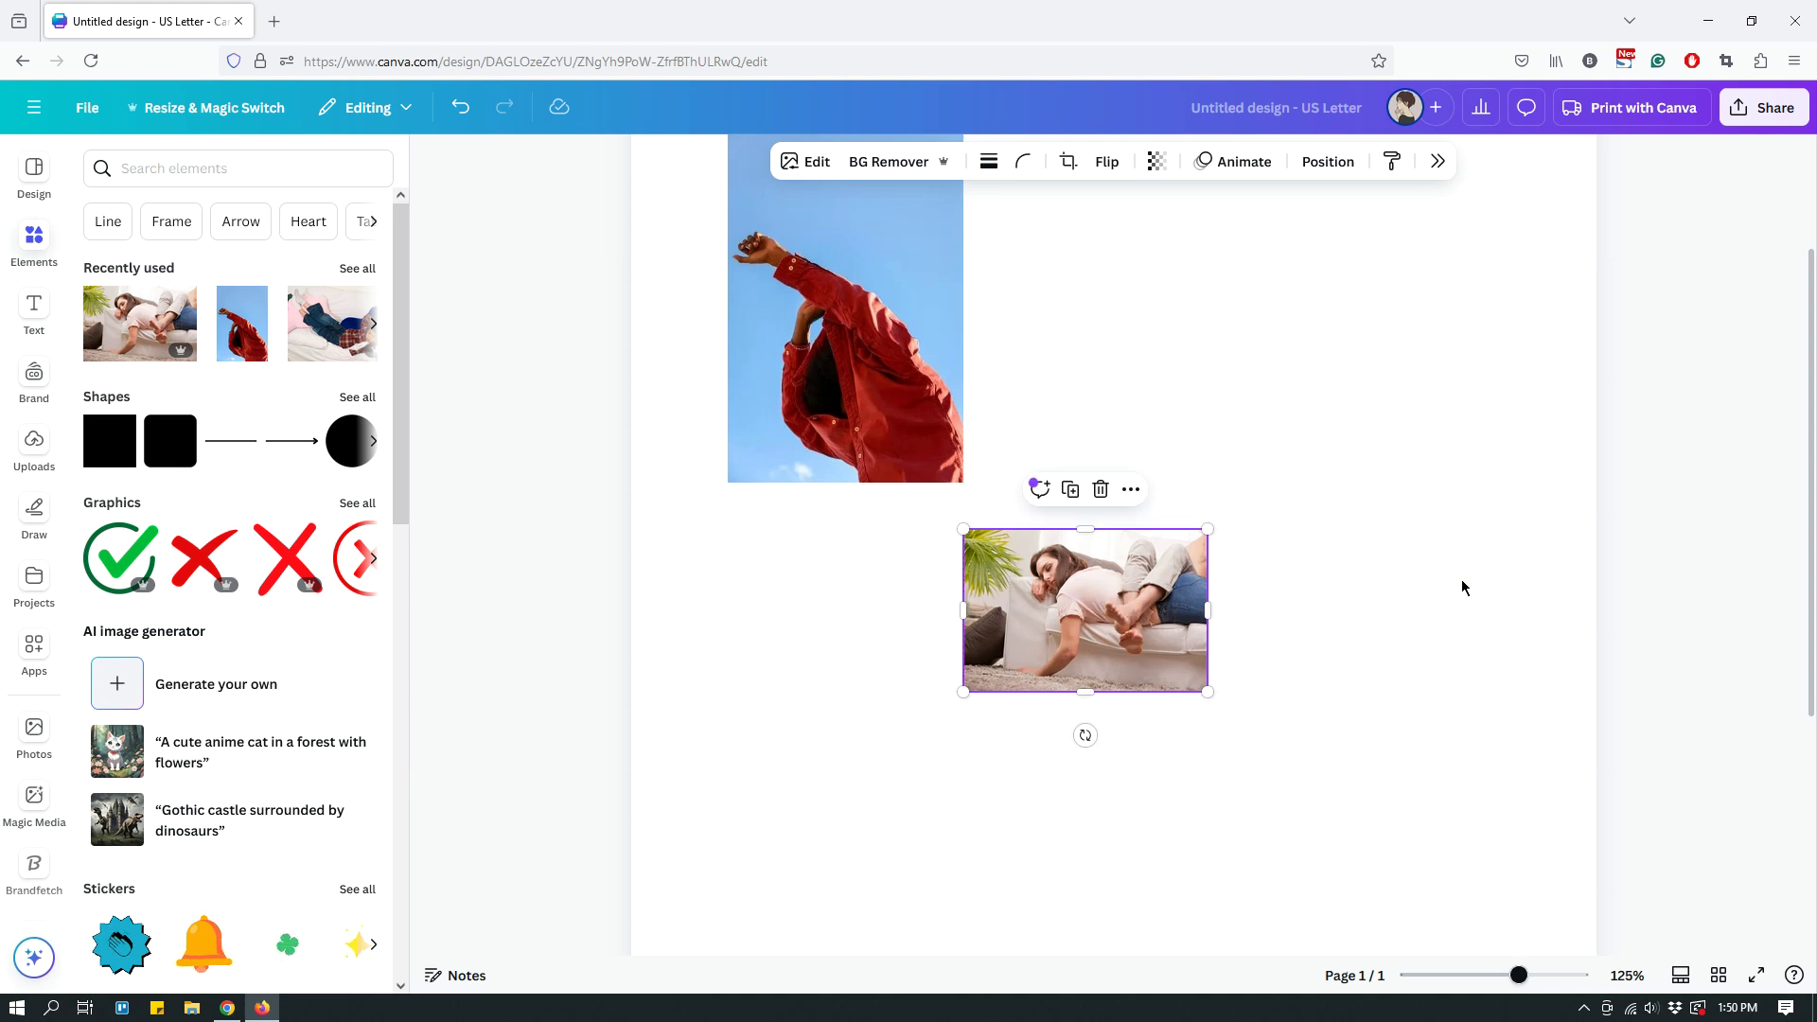
Place one sofa photo in the page's right half and a copy beneath the red-shirt photo, aligned with its left edge.
scroll(1460, 587, up, 2)
drag(1054, 739, 1250, 517)
click(1071, 599)
drag(1003, 756, 790, 746)
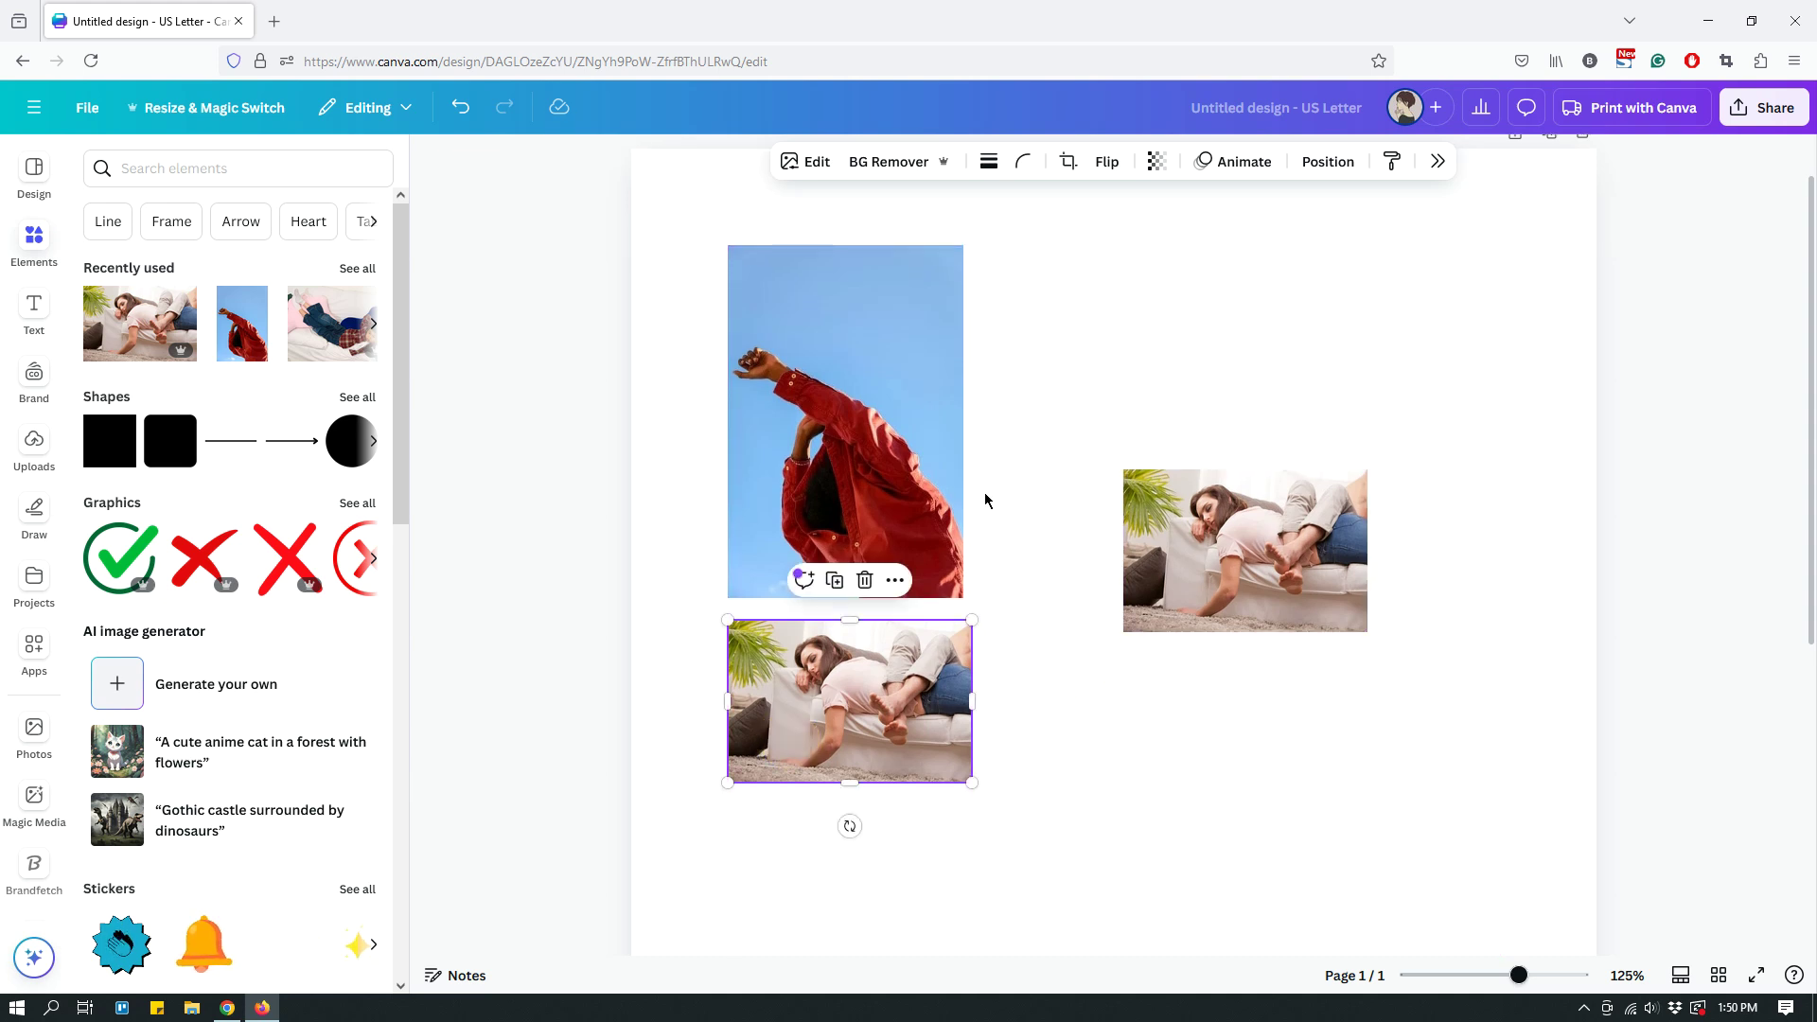
Move the other sofa photo below the first one, left-aligned and with the same 0.188 spacing.
scroll(985, 495, down, 1)
click(1227, 508)
drag(1227, 508, 831, 808)
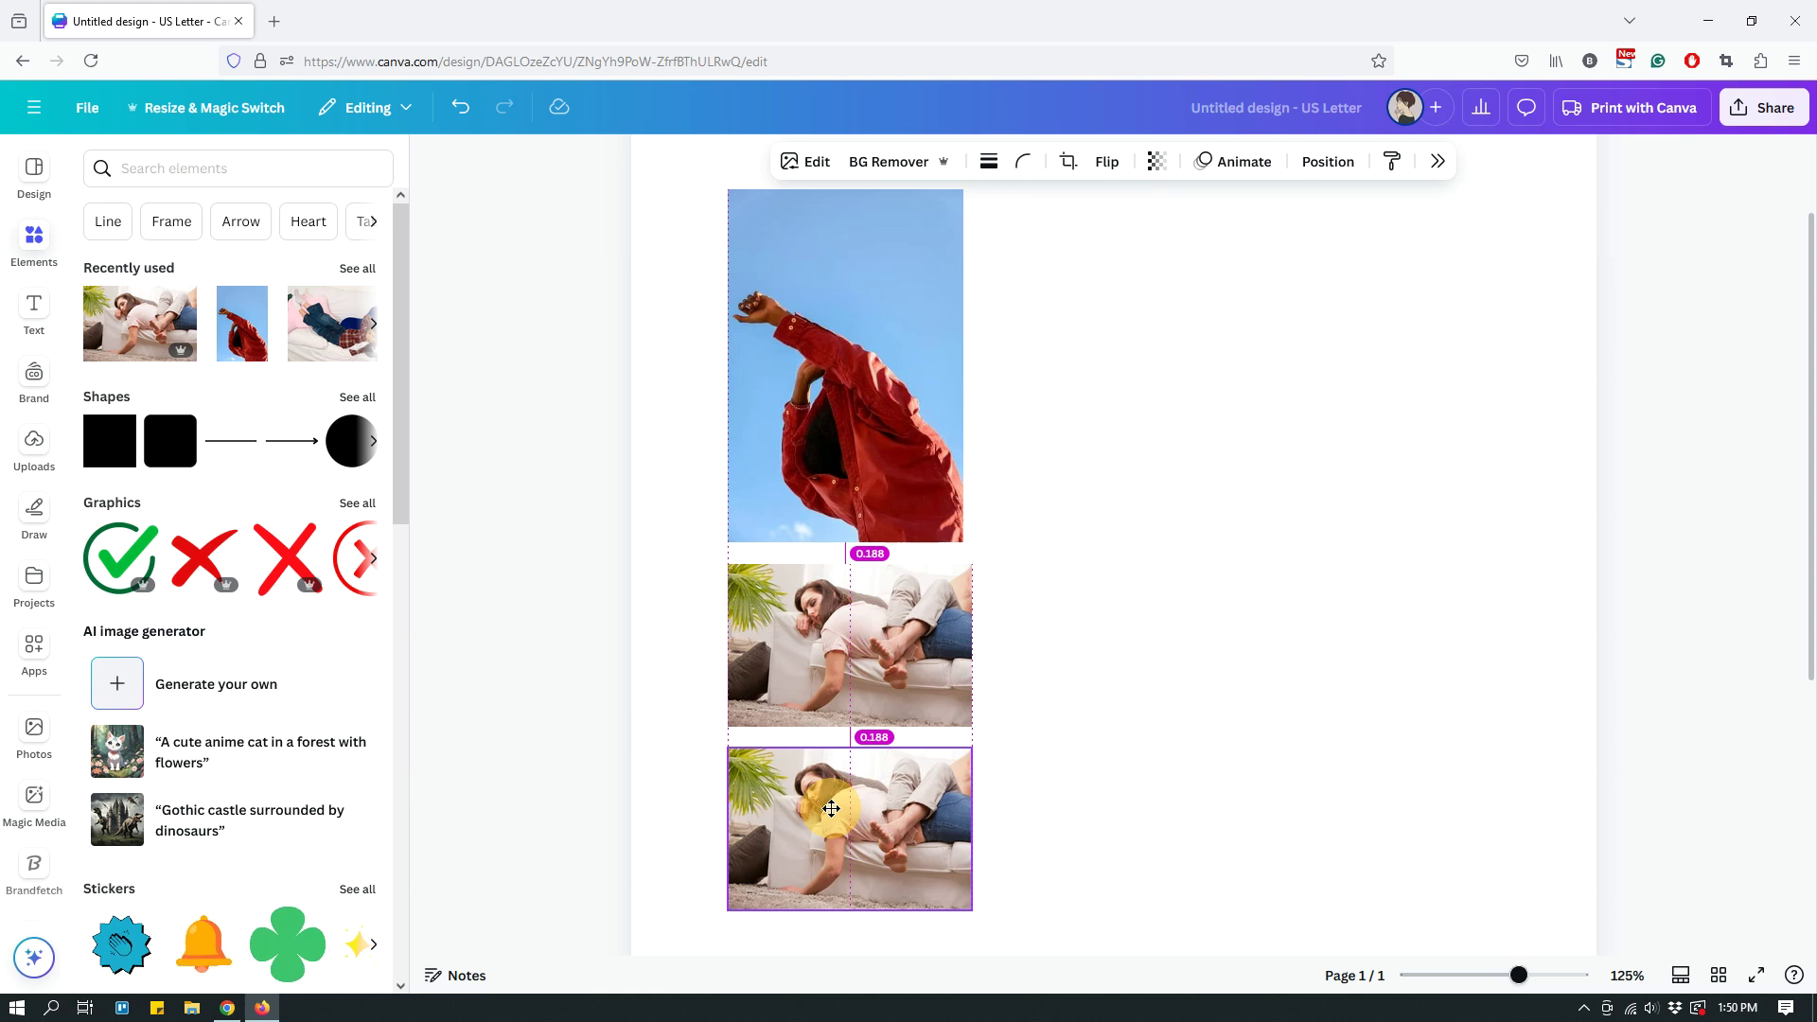
drag(831, 808, 831, 808)
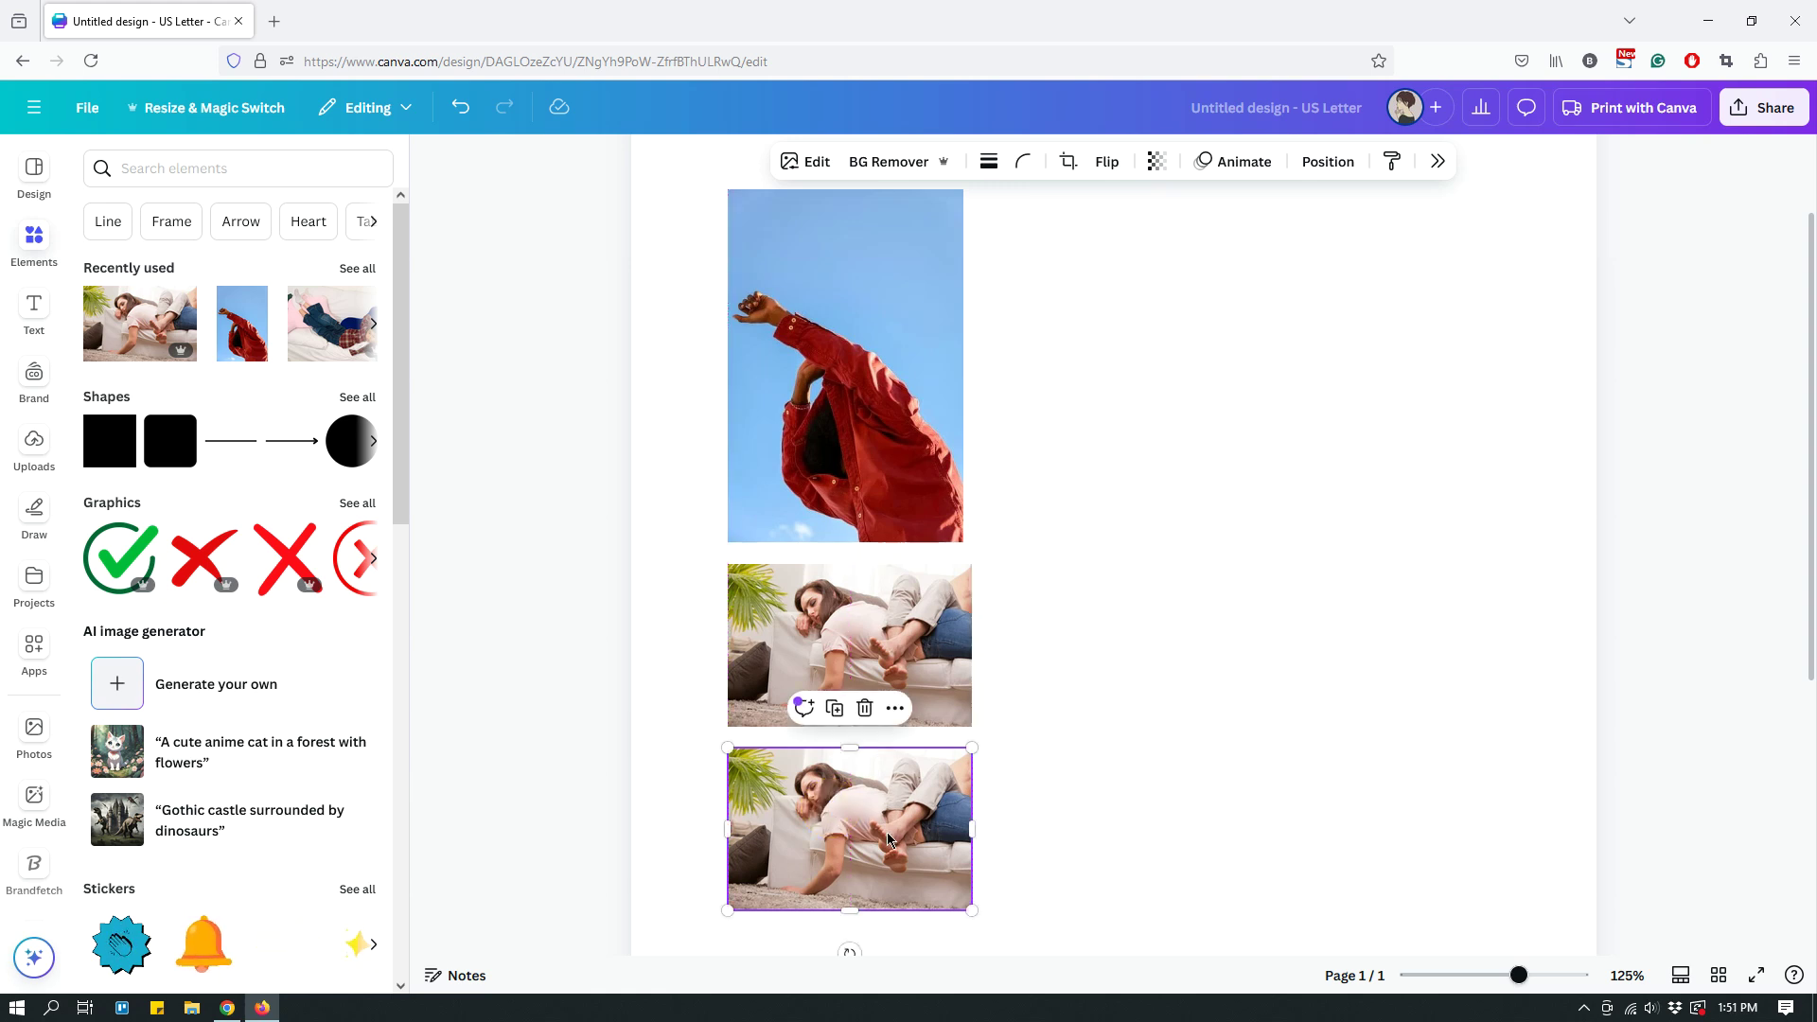
Delete both sofa photos and the red-shirt photo from the page.
key(Delete)
click(945, 668)
key(Delete)
click(911, 537)
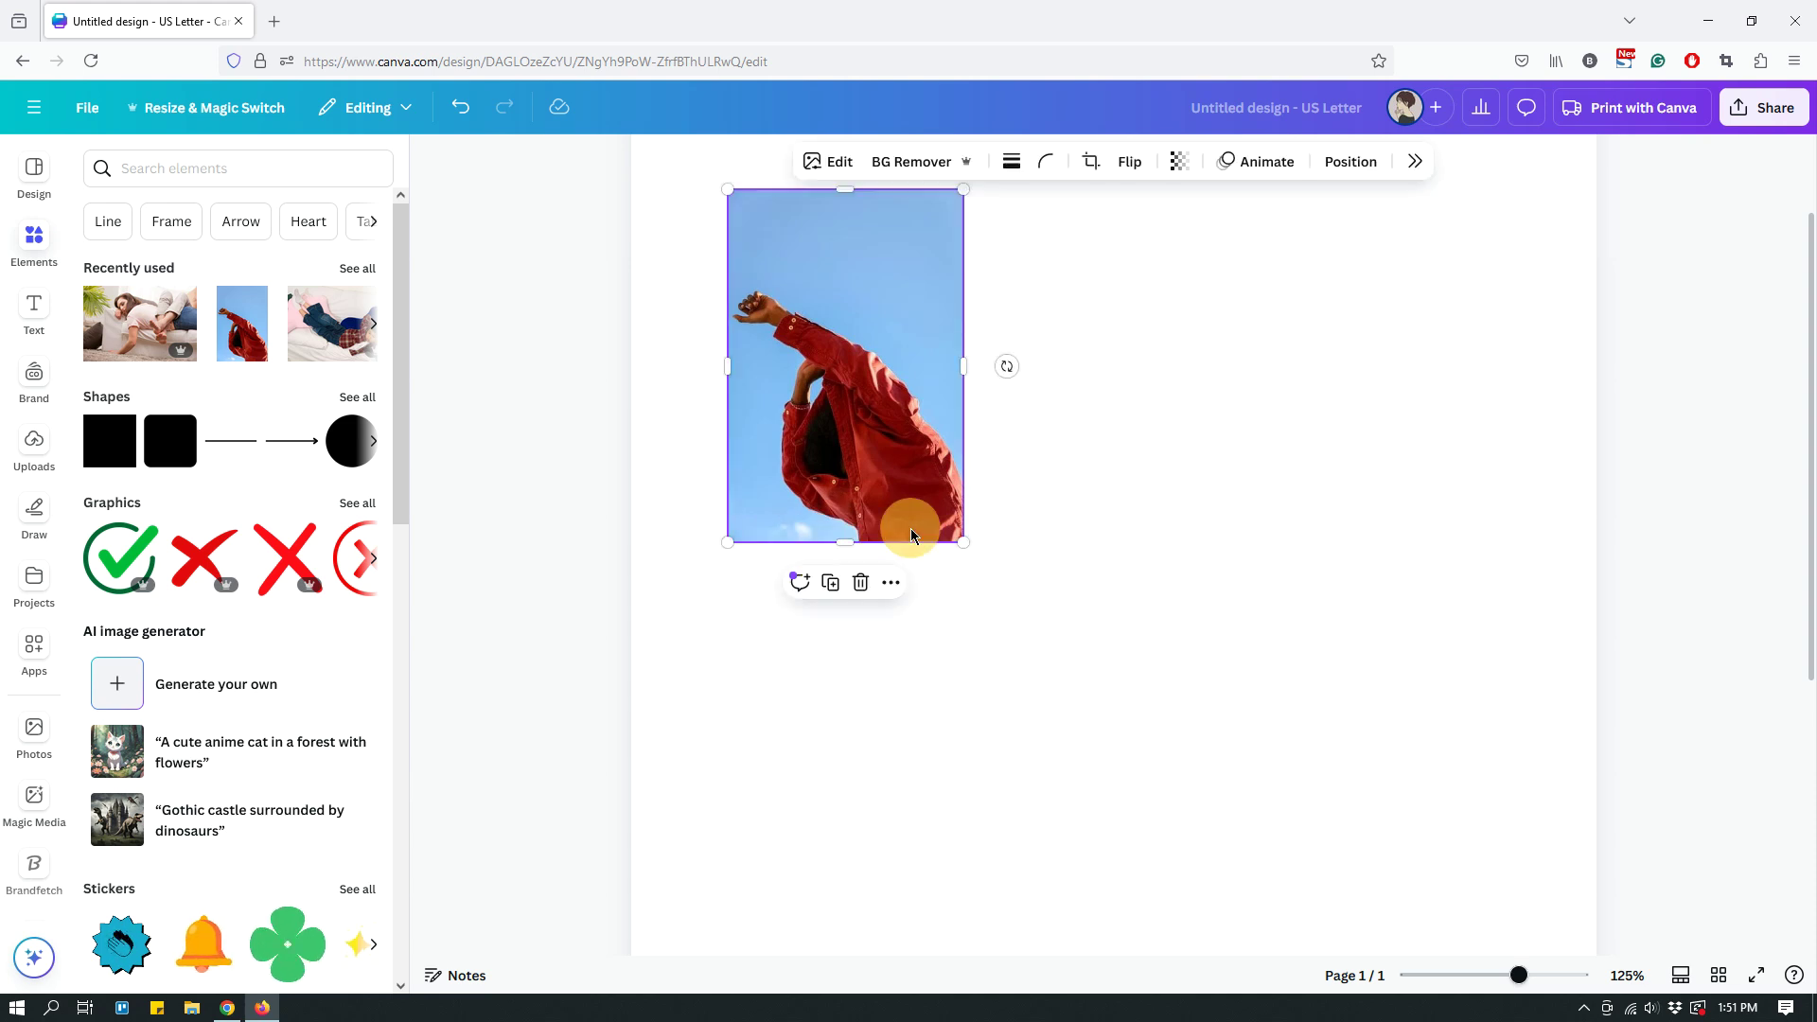
key(Delete)
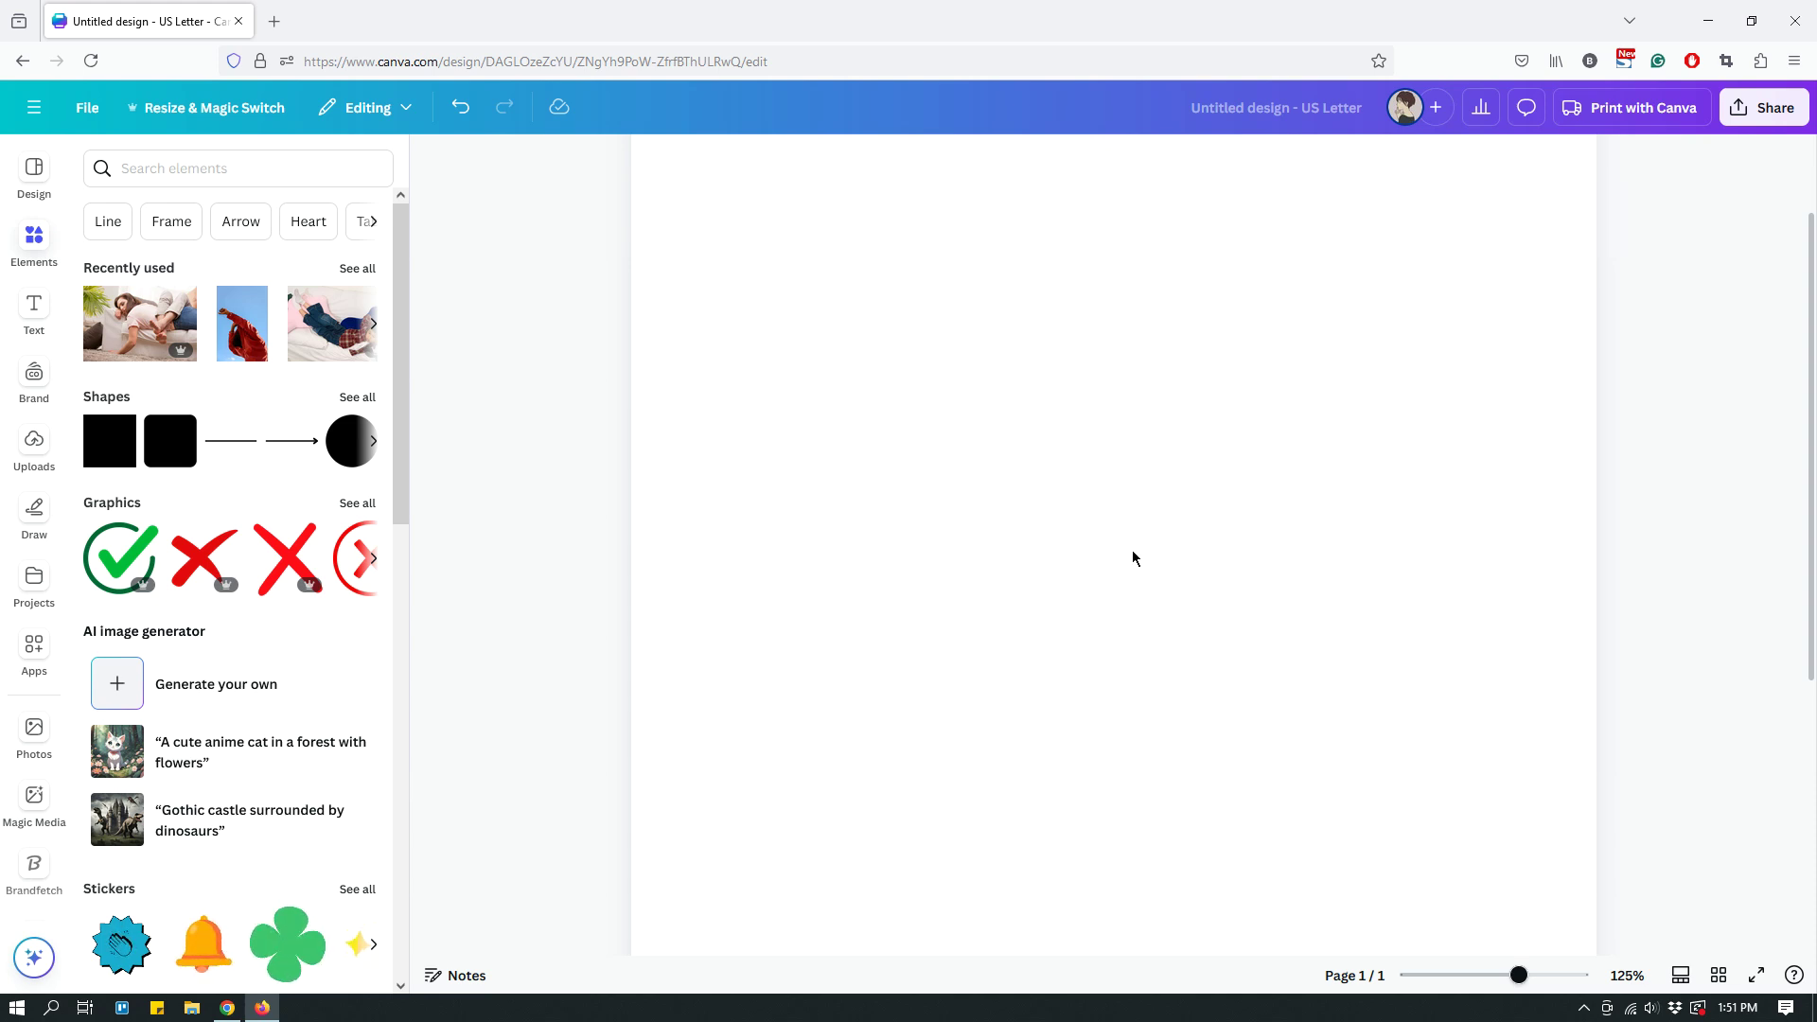
Show the rulers and guides, and collapse the elements library.
key(ctrl+minus)
key(ctrl+minus)
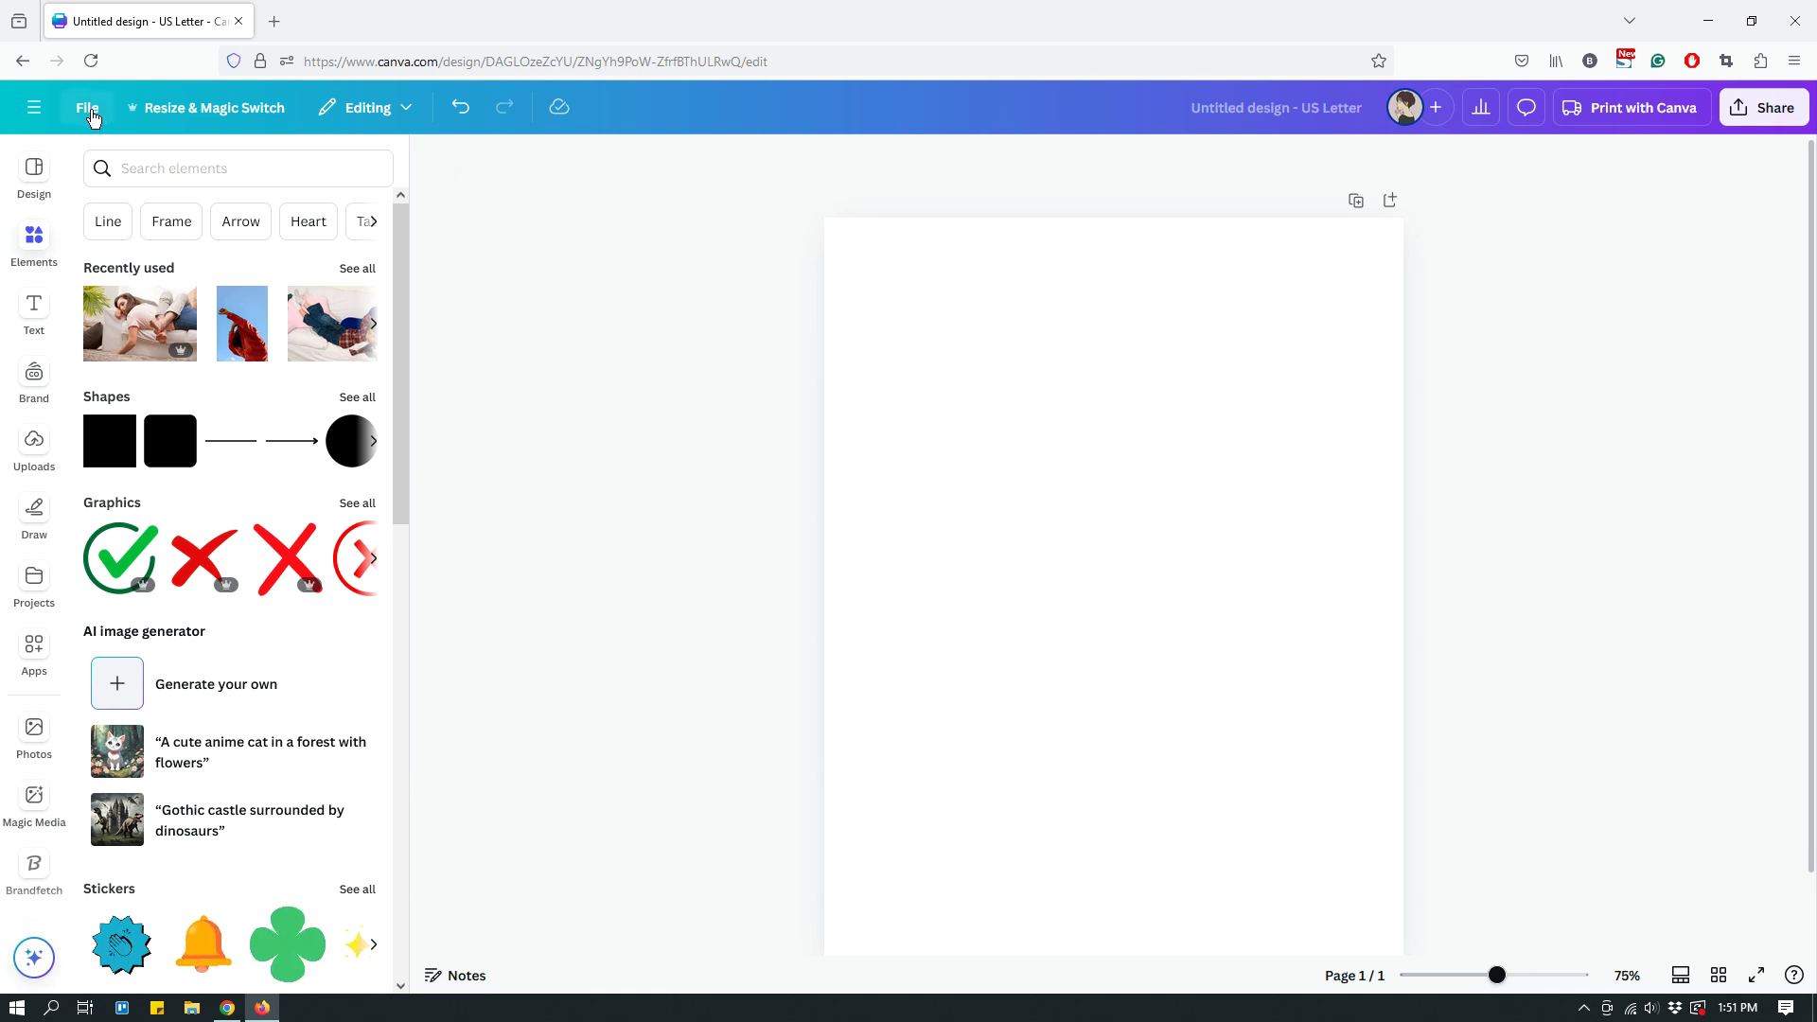
click(88, 110)
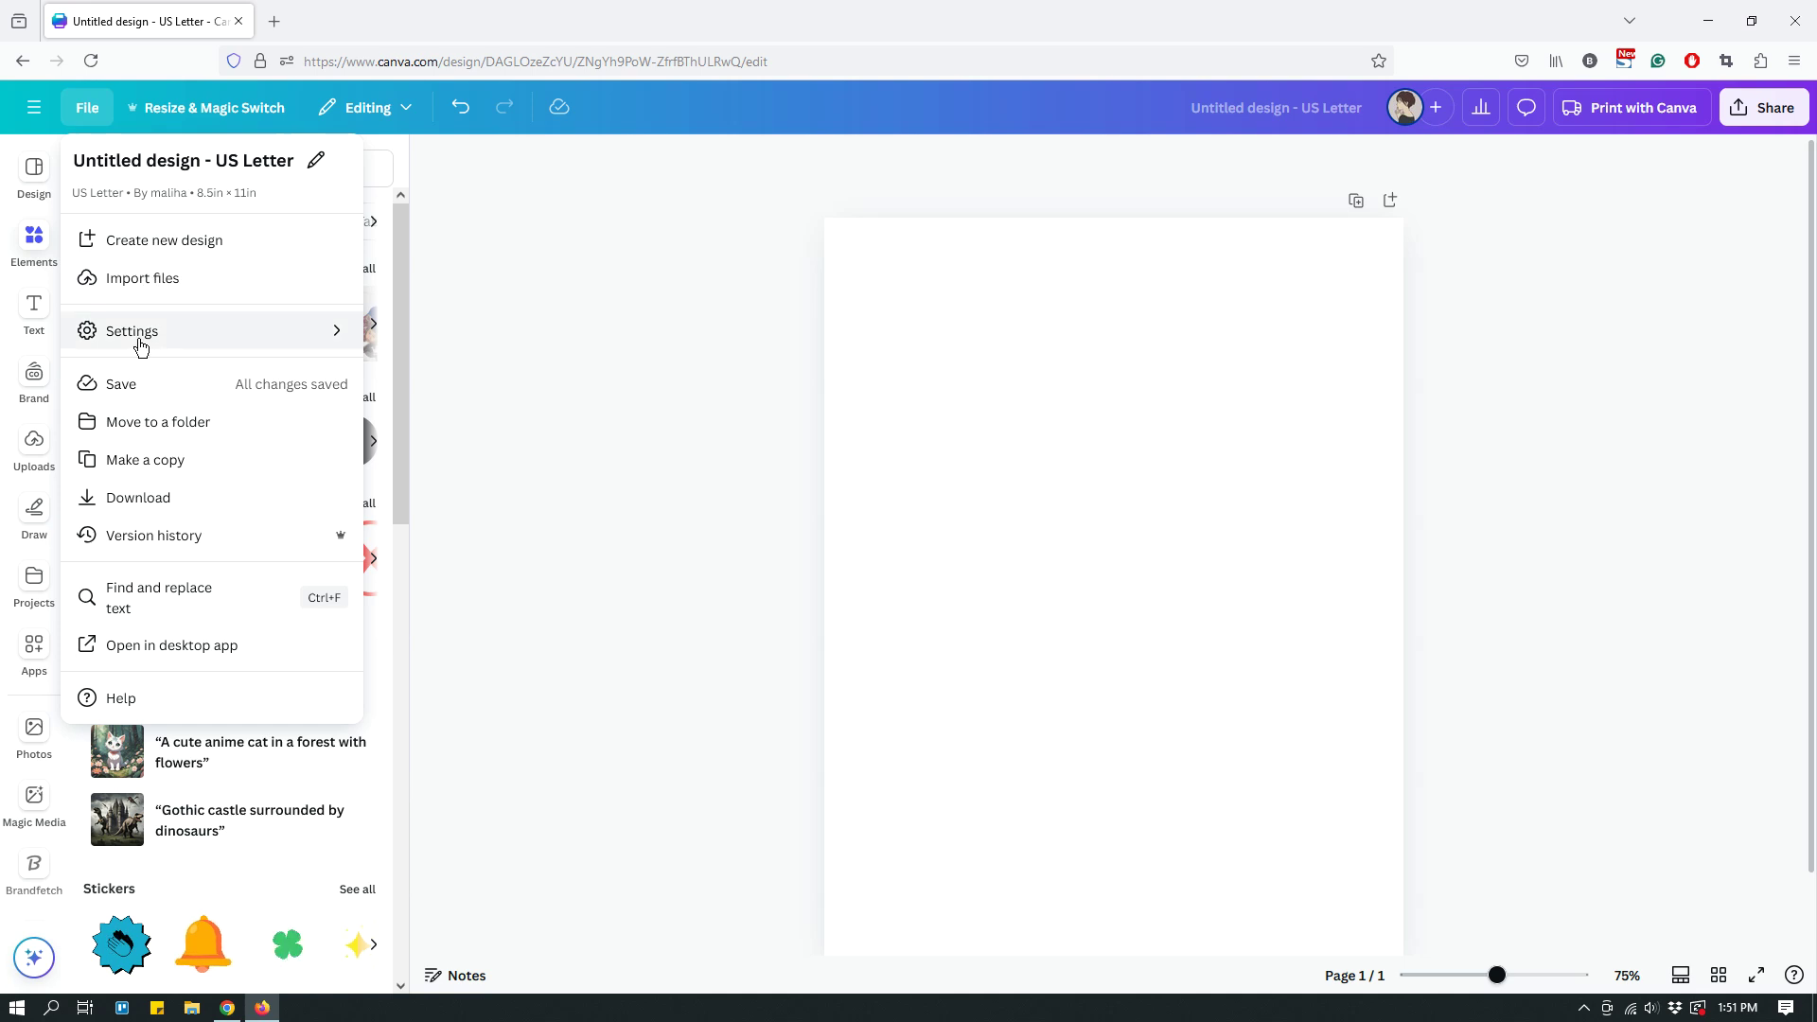
mouse_move(132, 342)
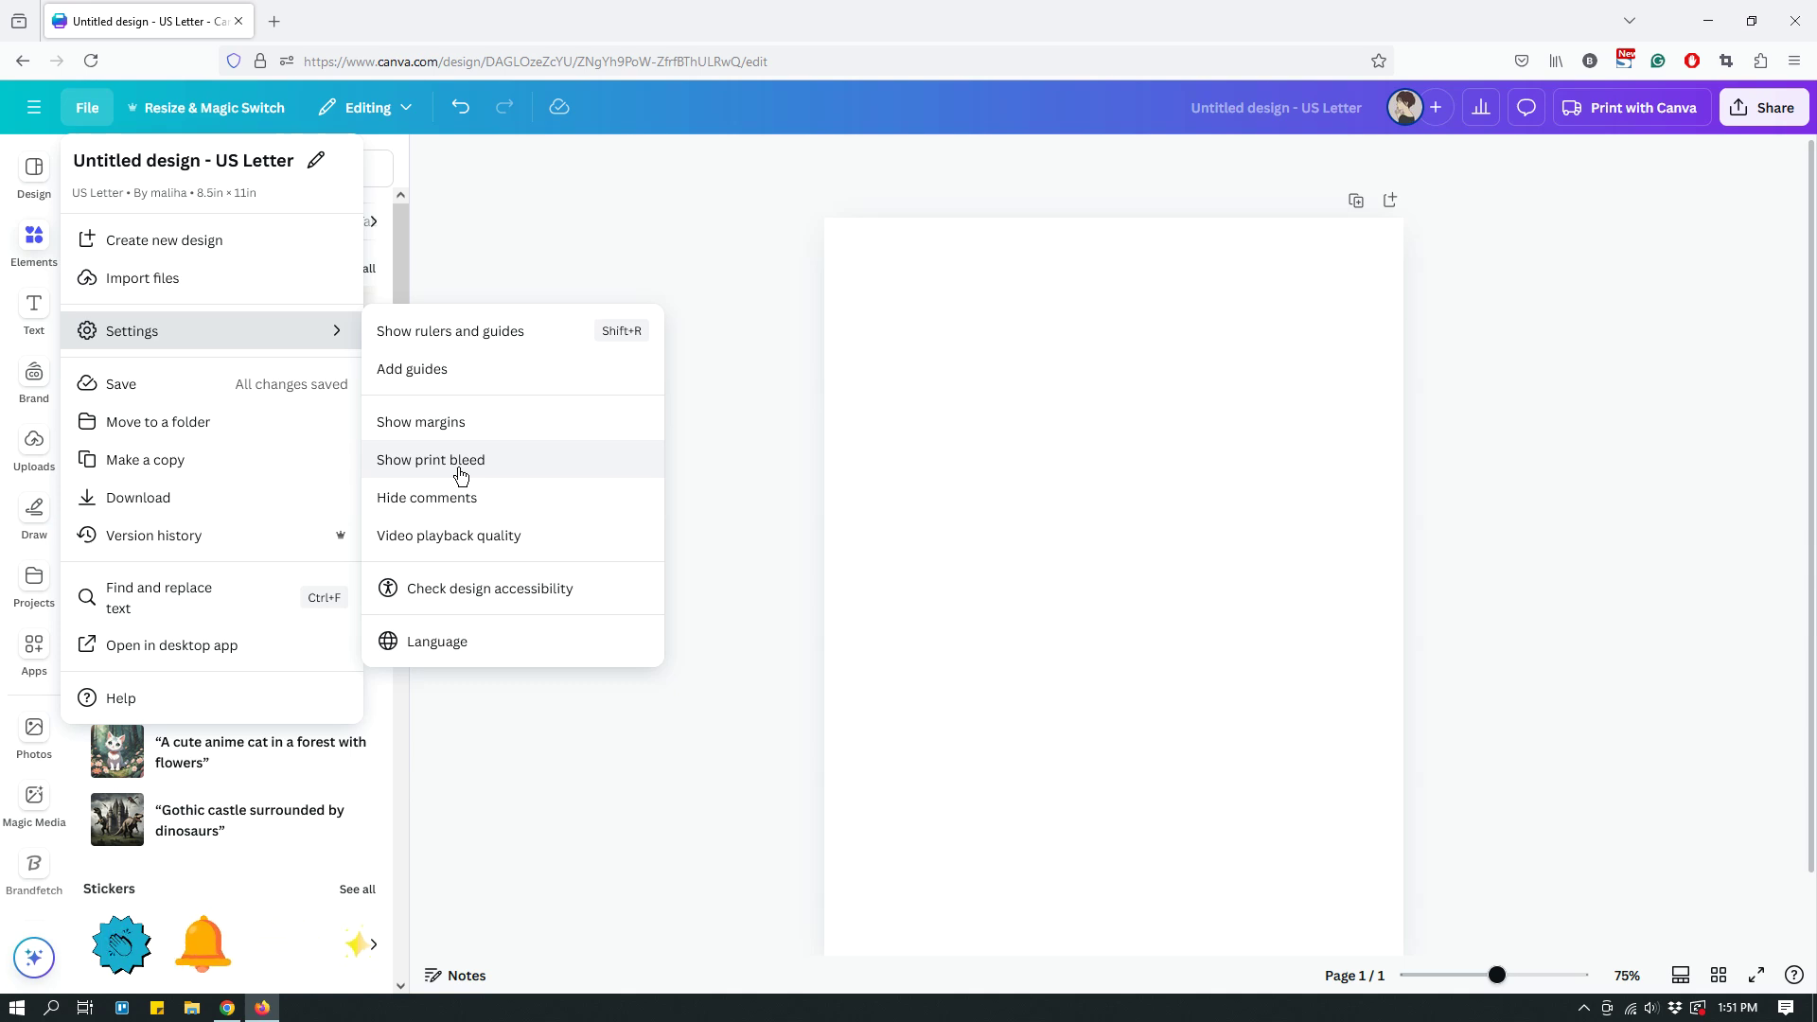
click(432, 341)
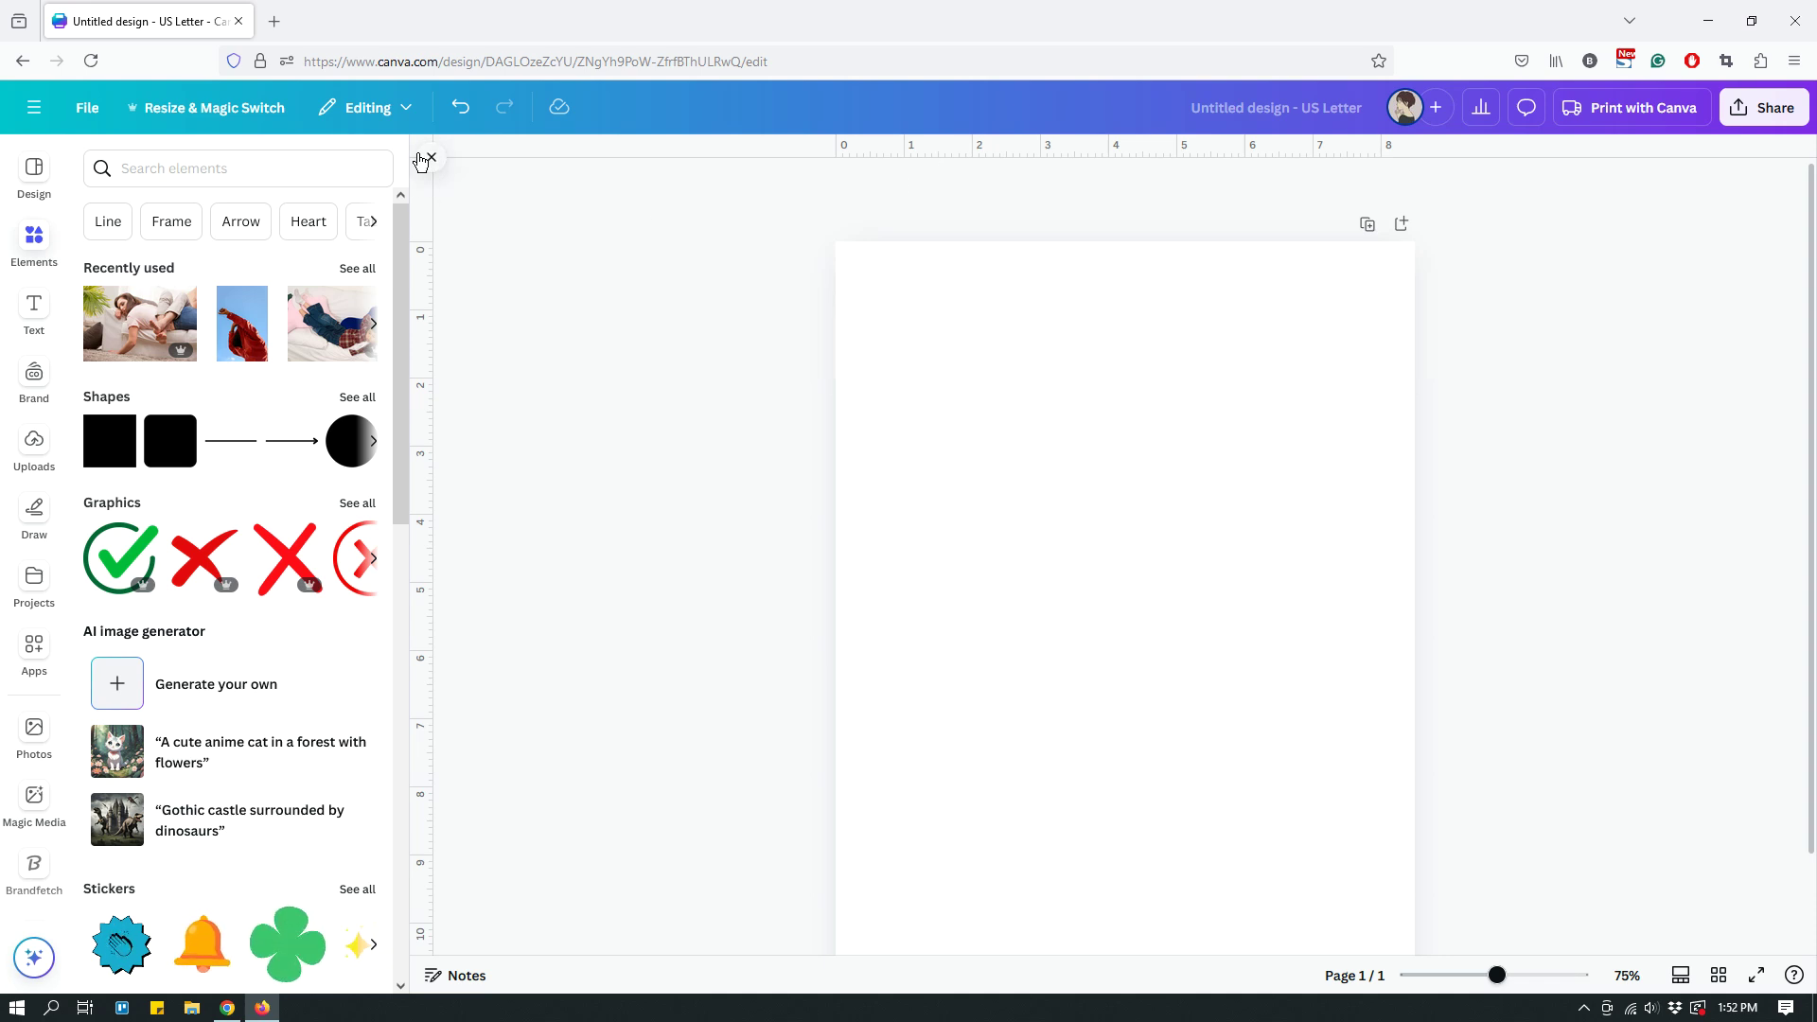
click(431, 161)
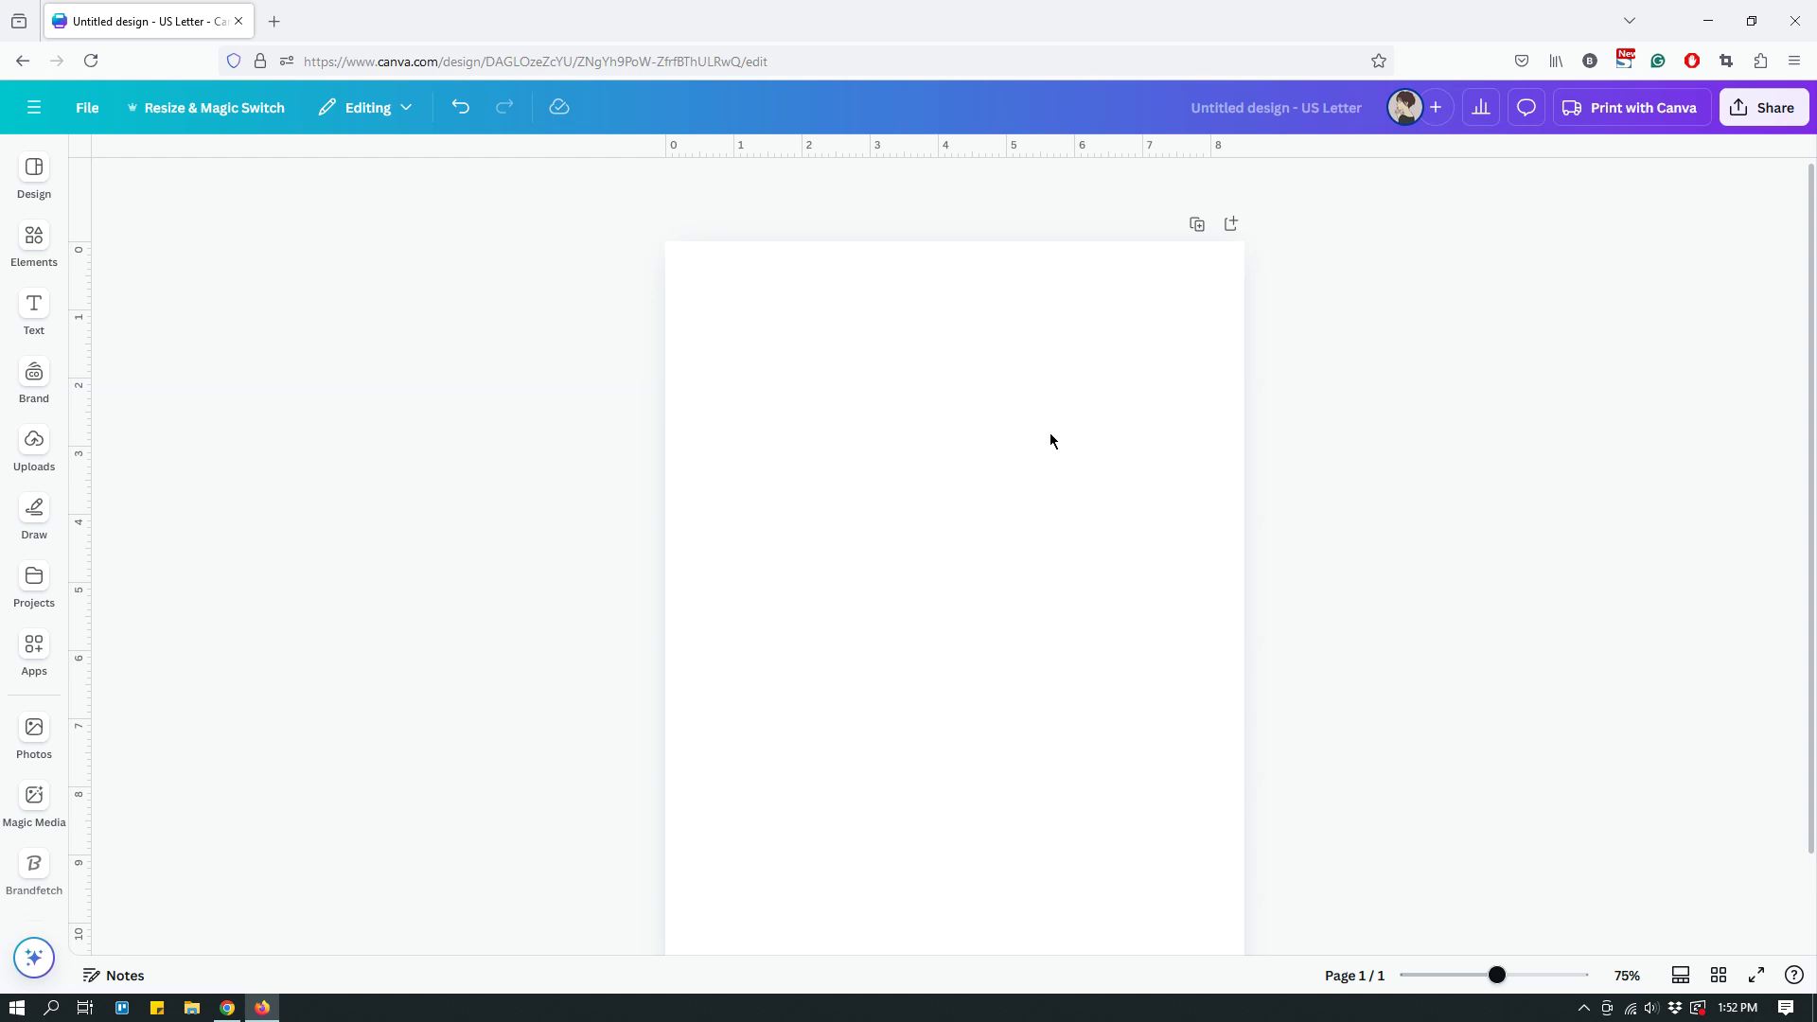
Add a vertical guide about 0.85 in from the page's left edge.
key(ctrl+plus)
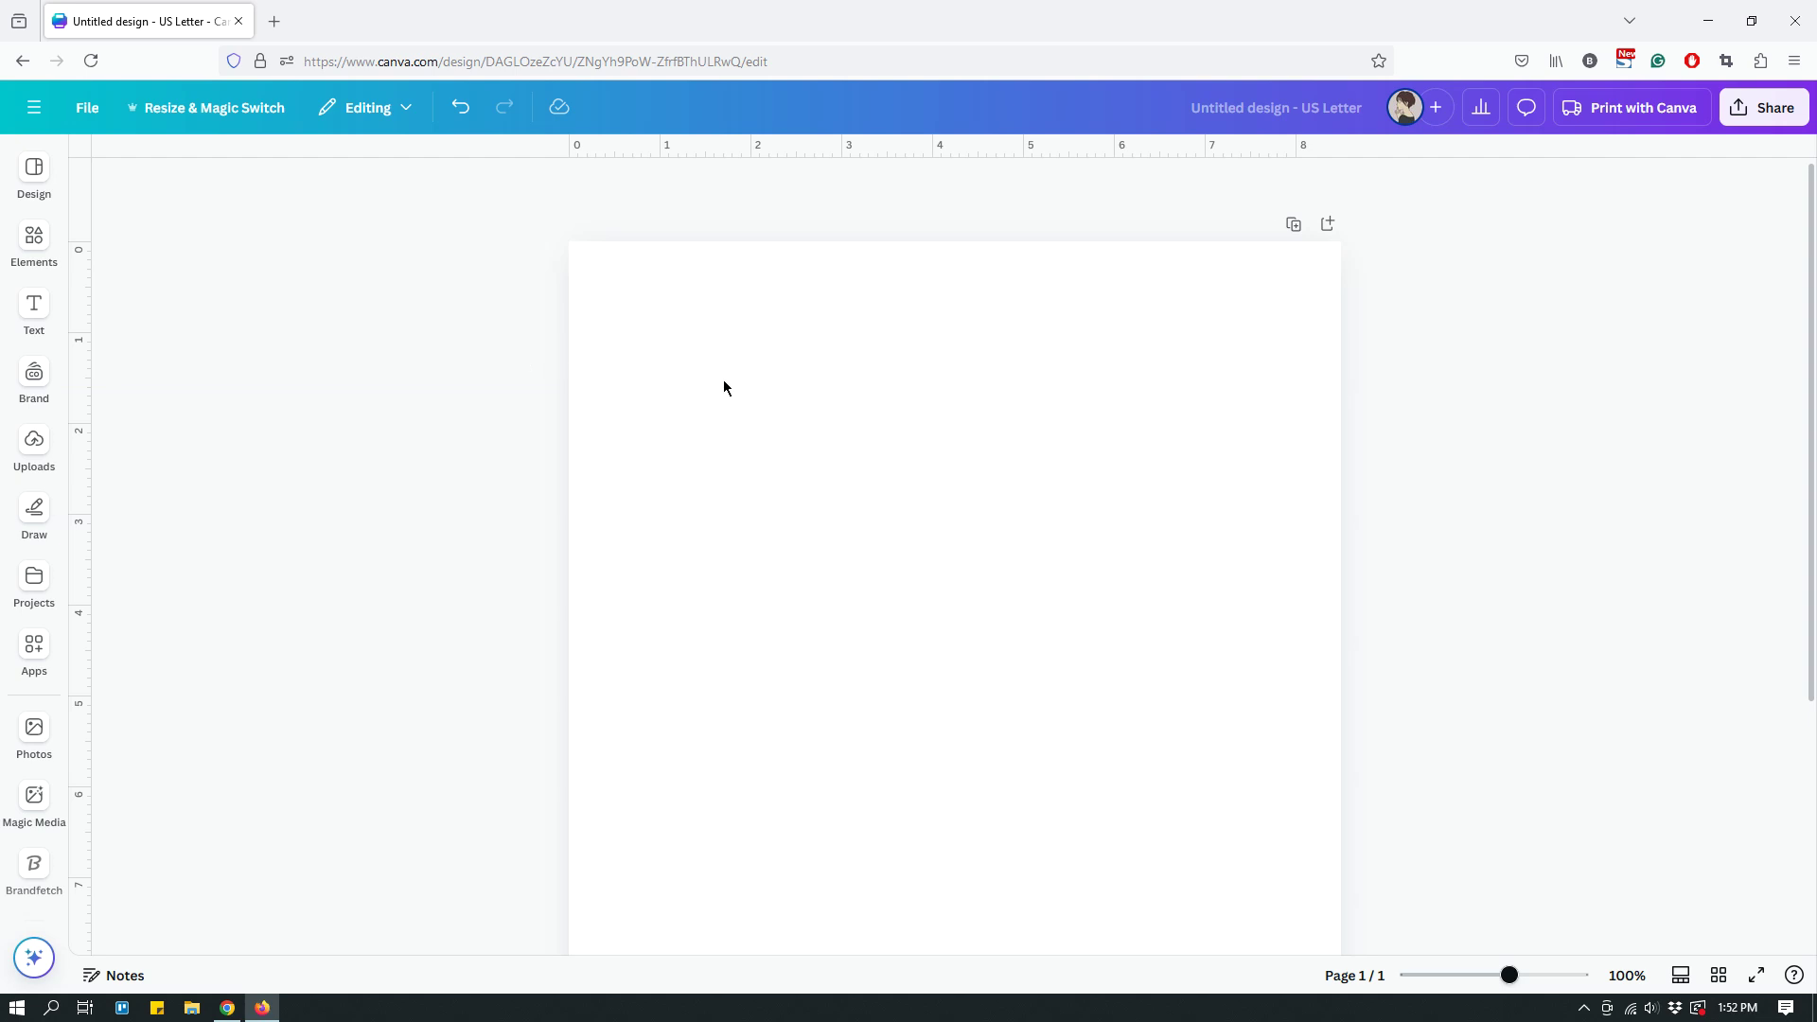
key(ctrl+minus)
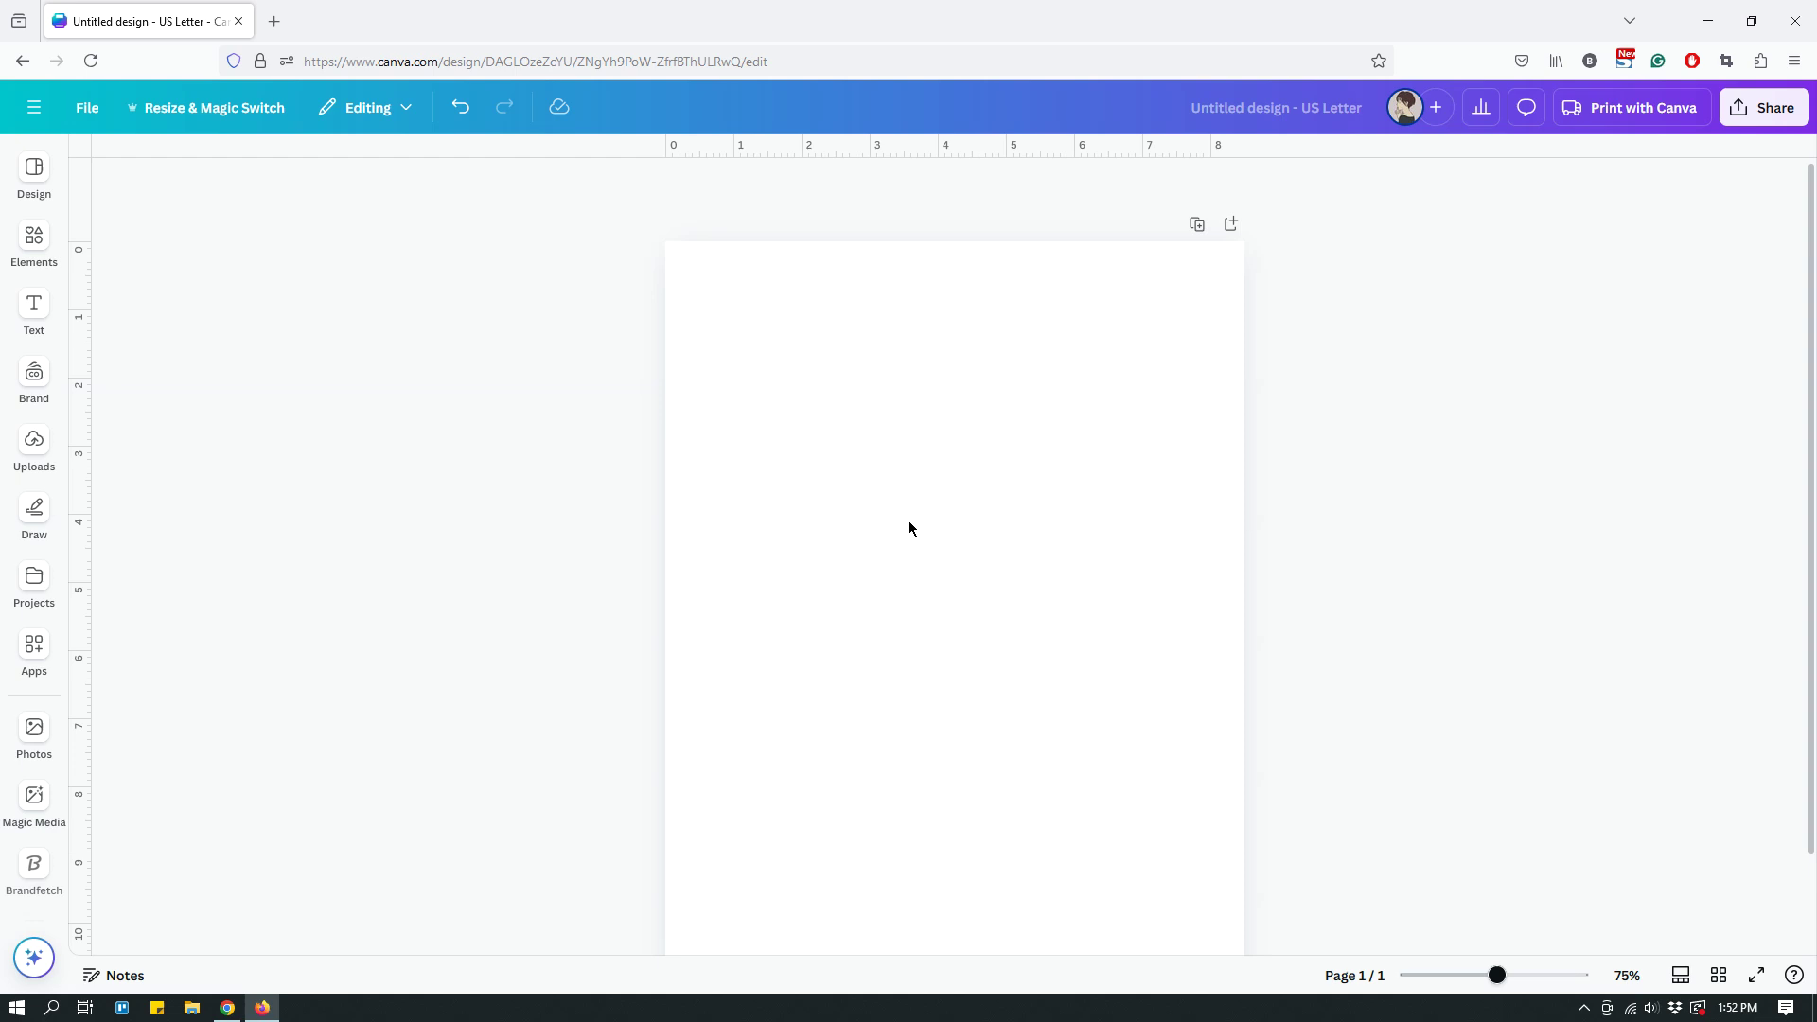
scroll(908, 528, down, 2)
scroll(906, 536, up, 1)
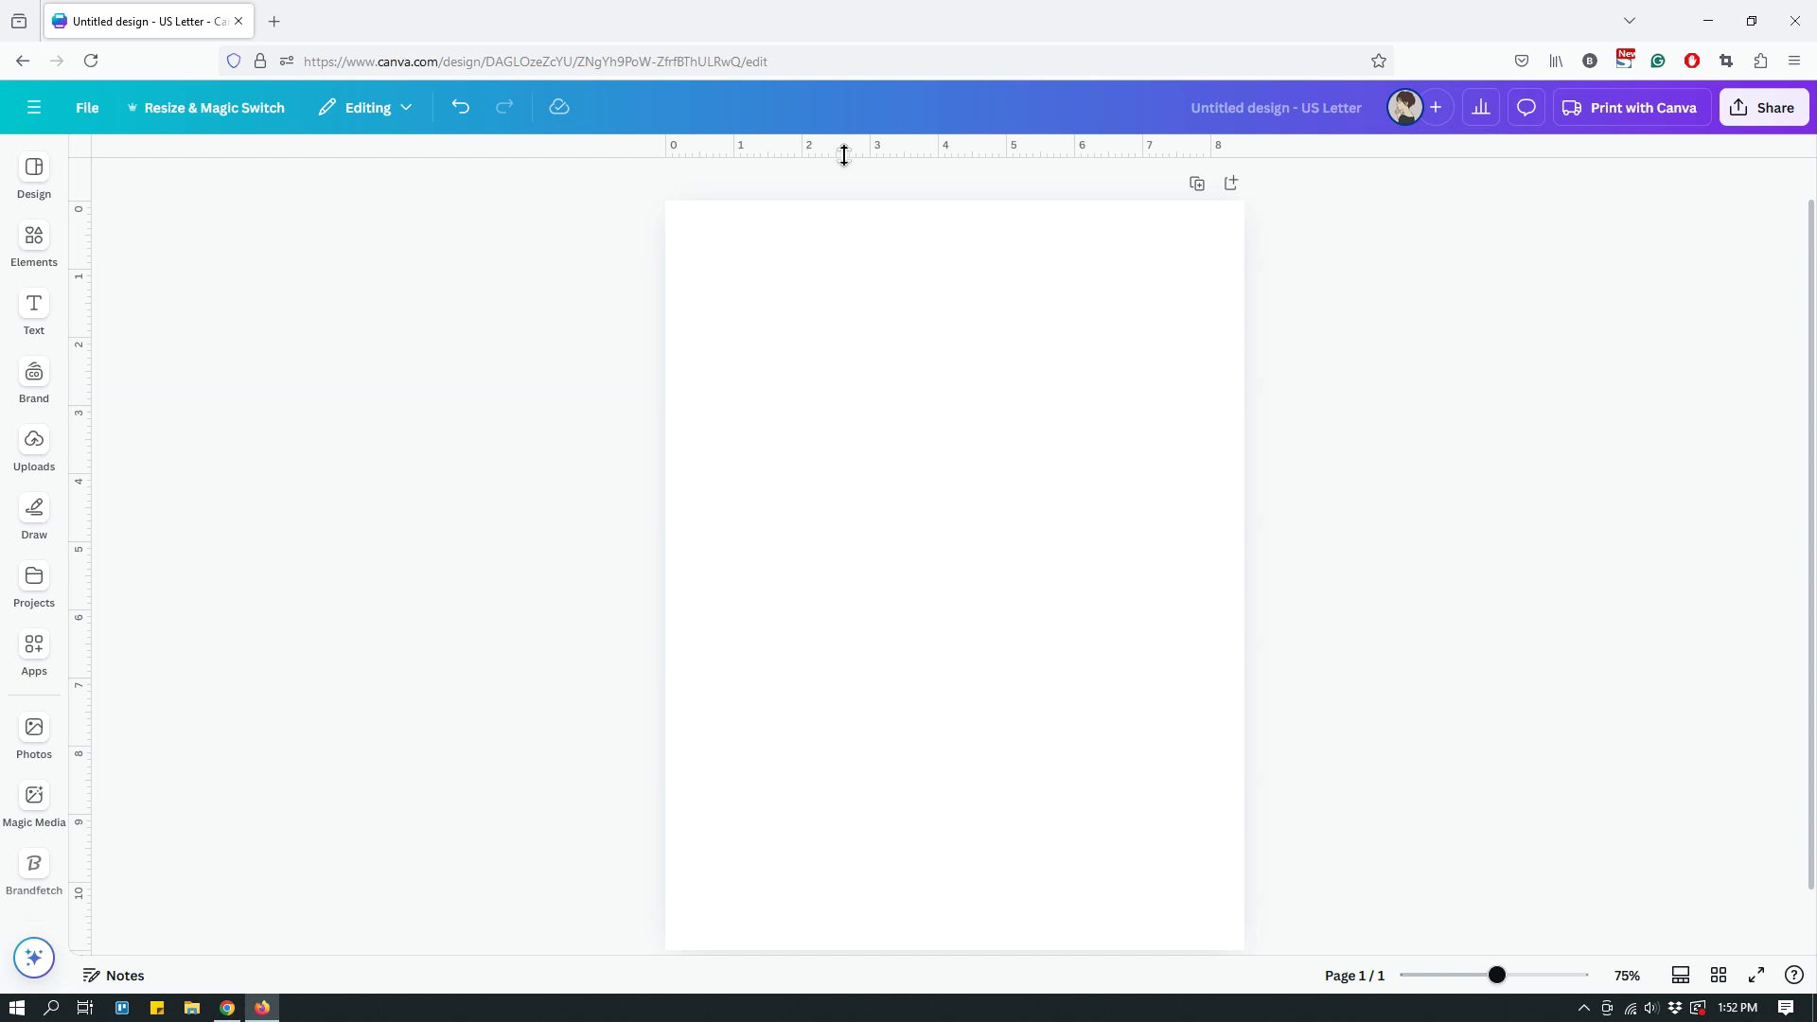
click(91, 350)
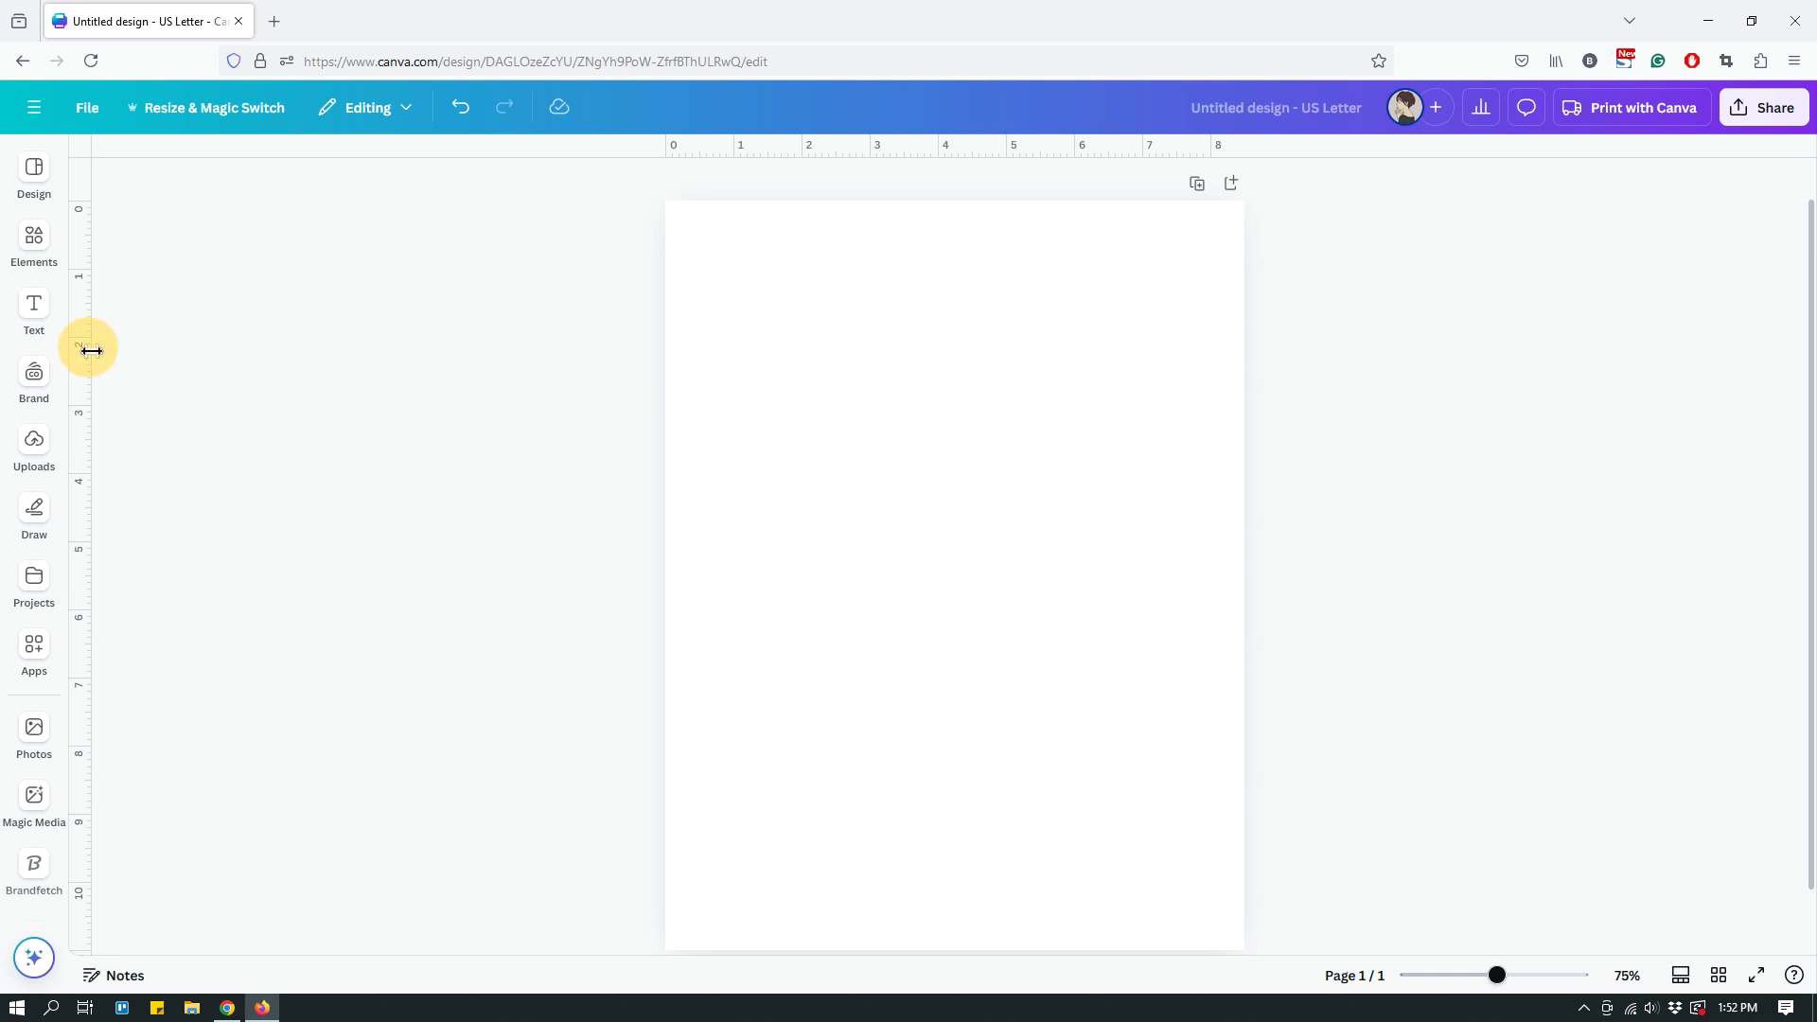
drag(91, 350, 729, 430)
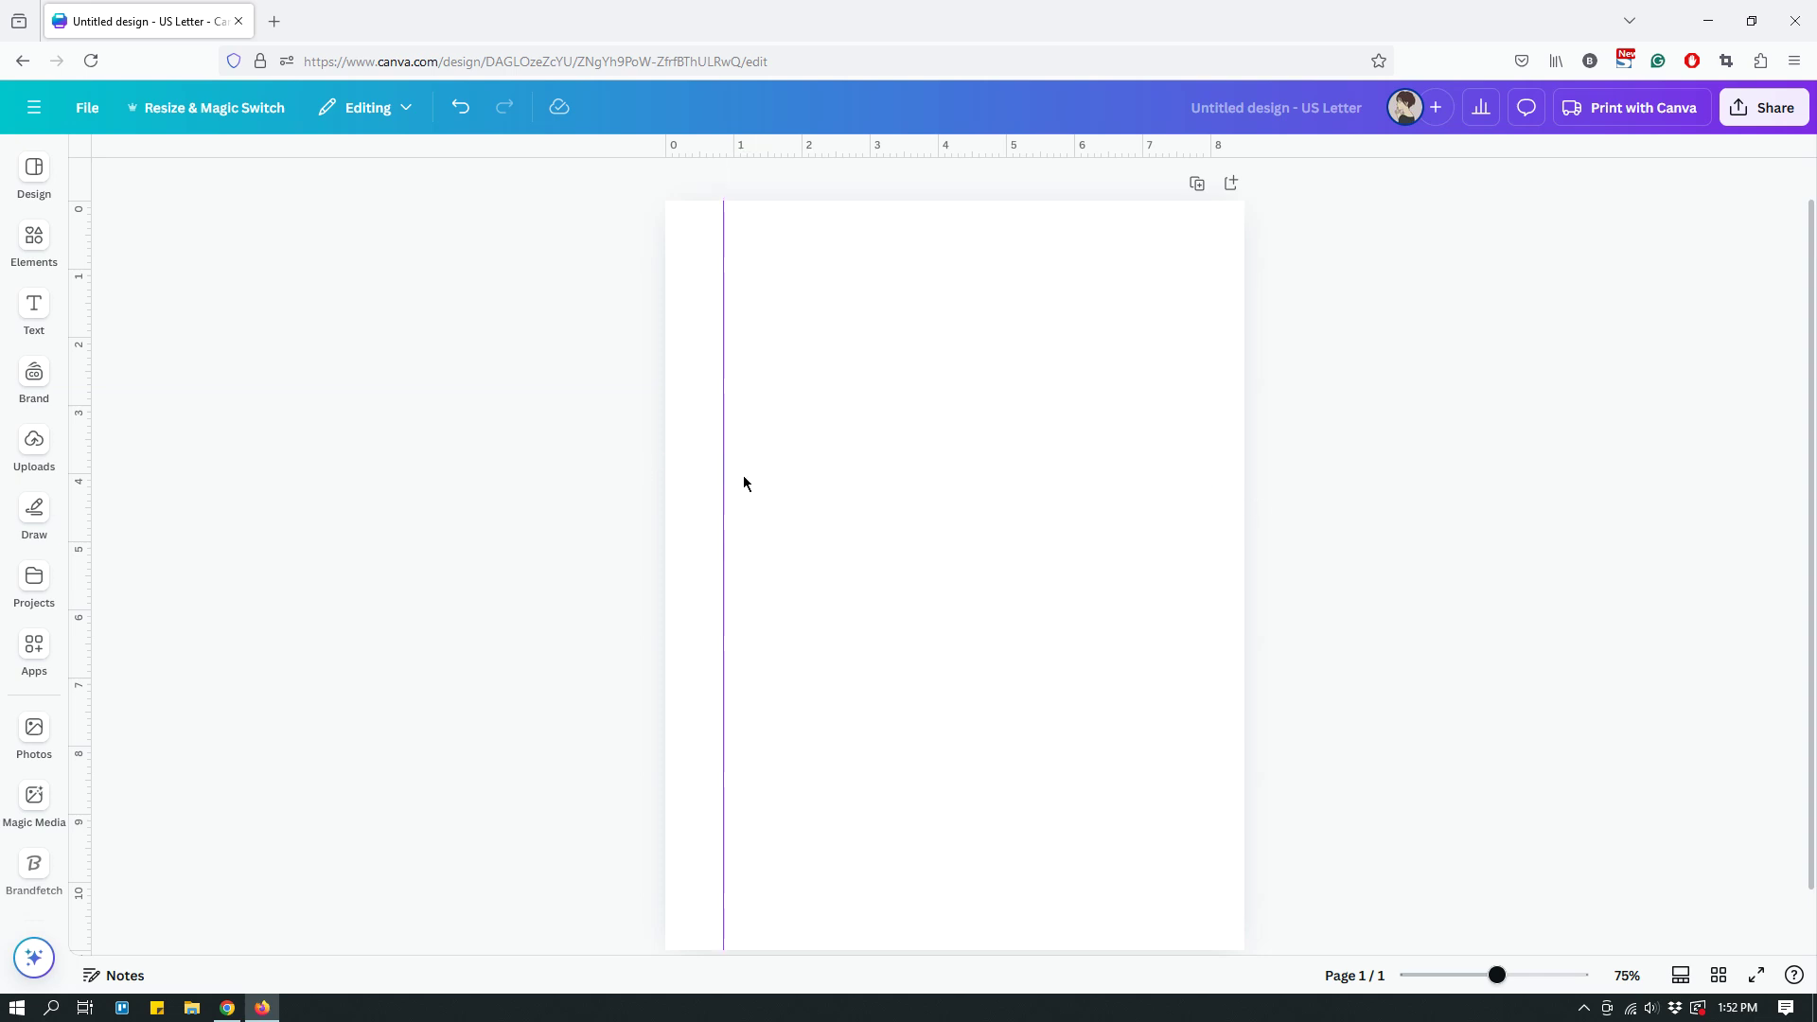
Add a horizontal guide about 0.85 in below the page's upper edge and a vertical guide at about 7.65 in.
scroll(734, 549, down, 2)
scroll(1171, 522, up, 3)
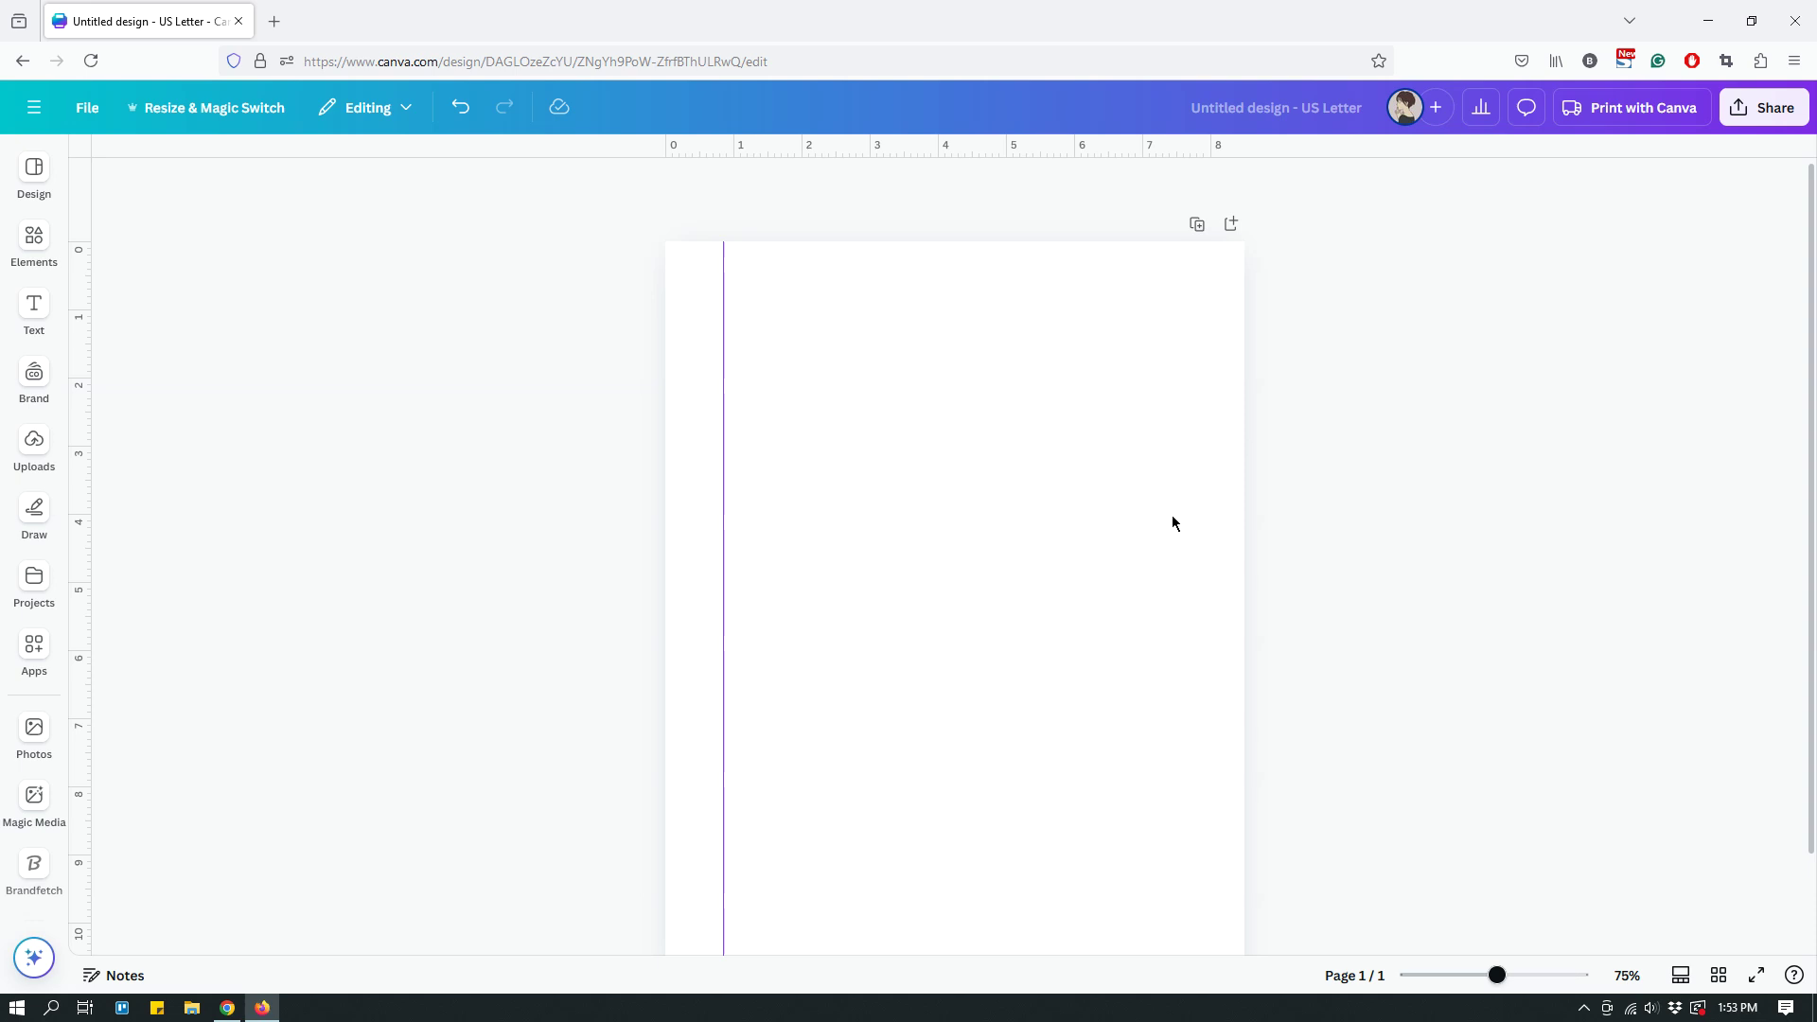
drag(911, 148, 914, 295)
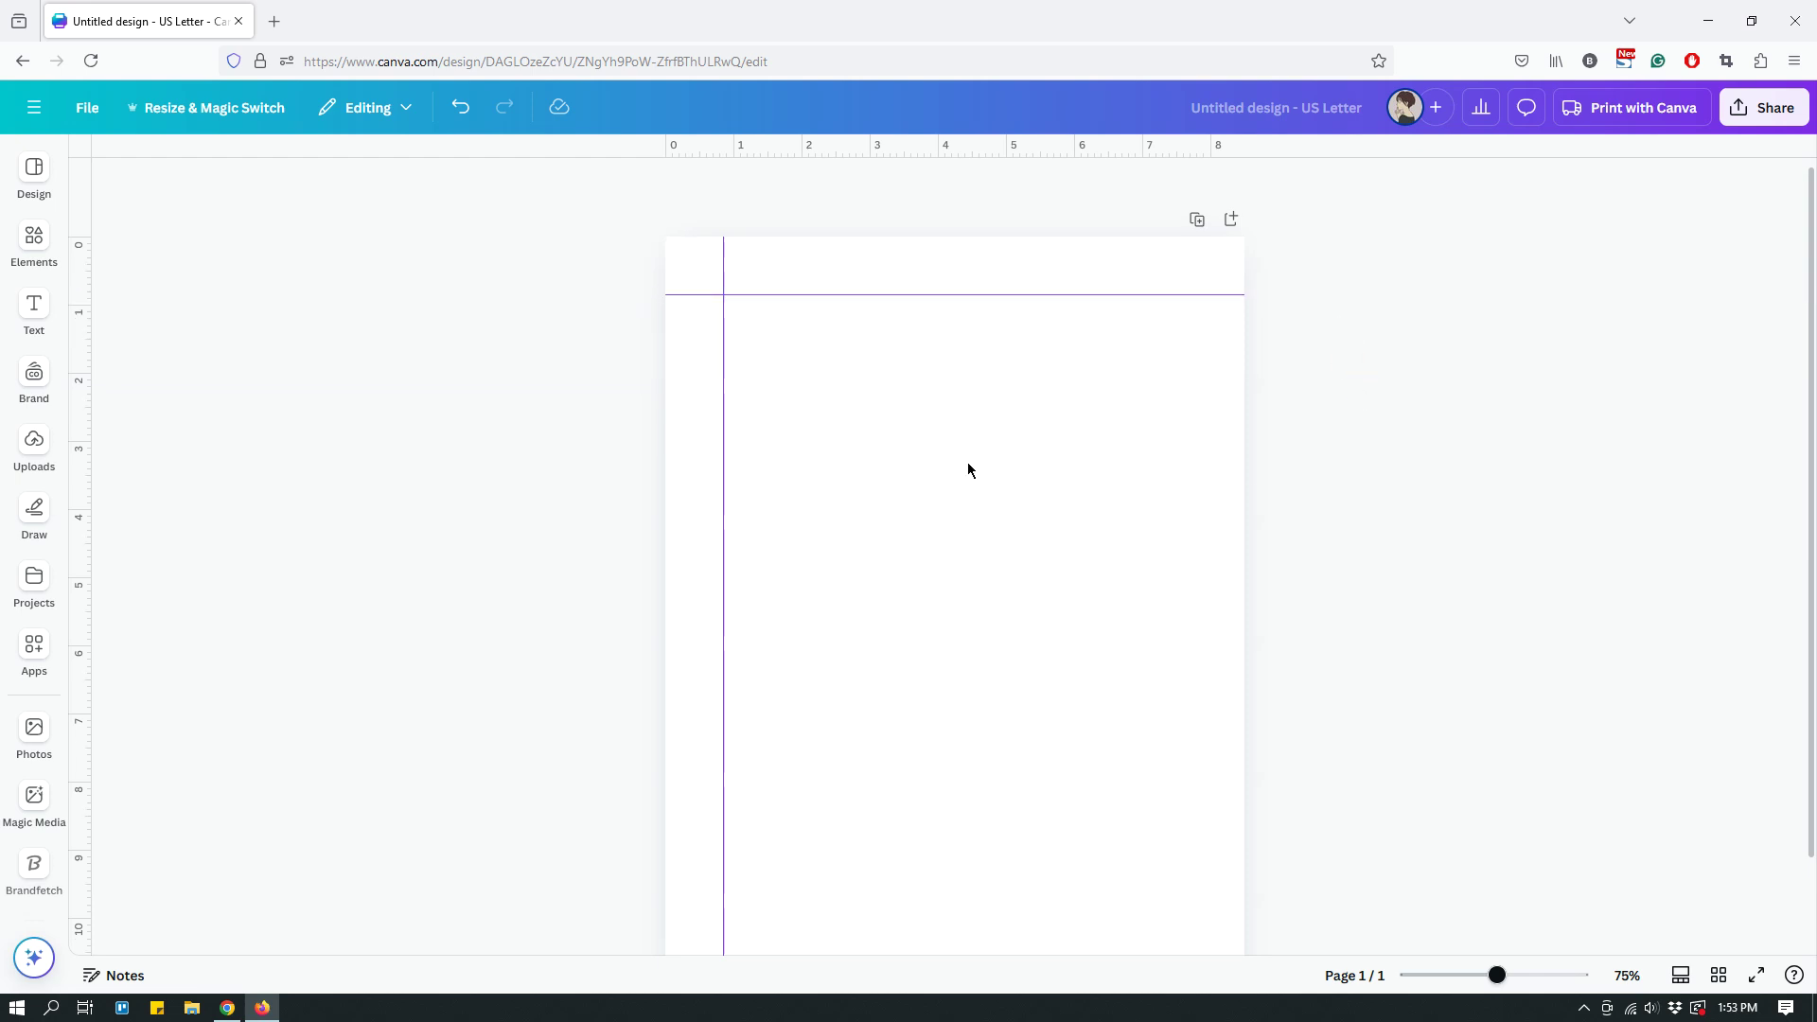
scroll(967, 462, down, 1)
drag(89, 511, 1189, 566)
Add horizontal guides near the page's lower edge at about 10.15 in and at mid-height at about 5.5 in.
scroll(1417, 532, down, 1)
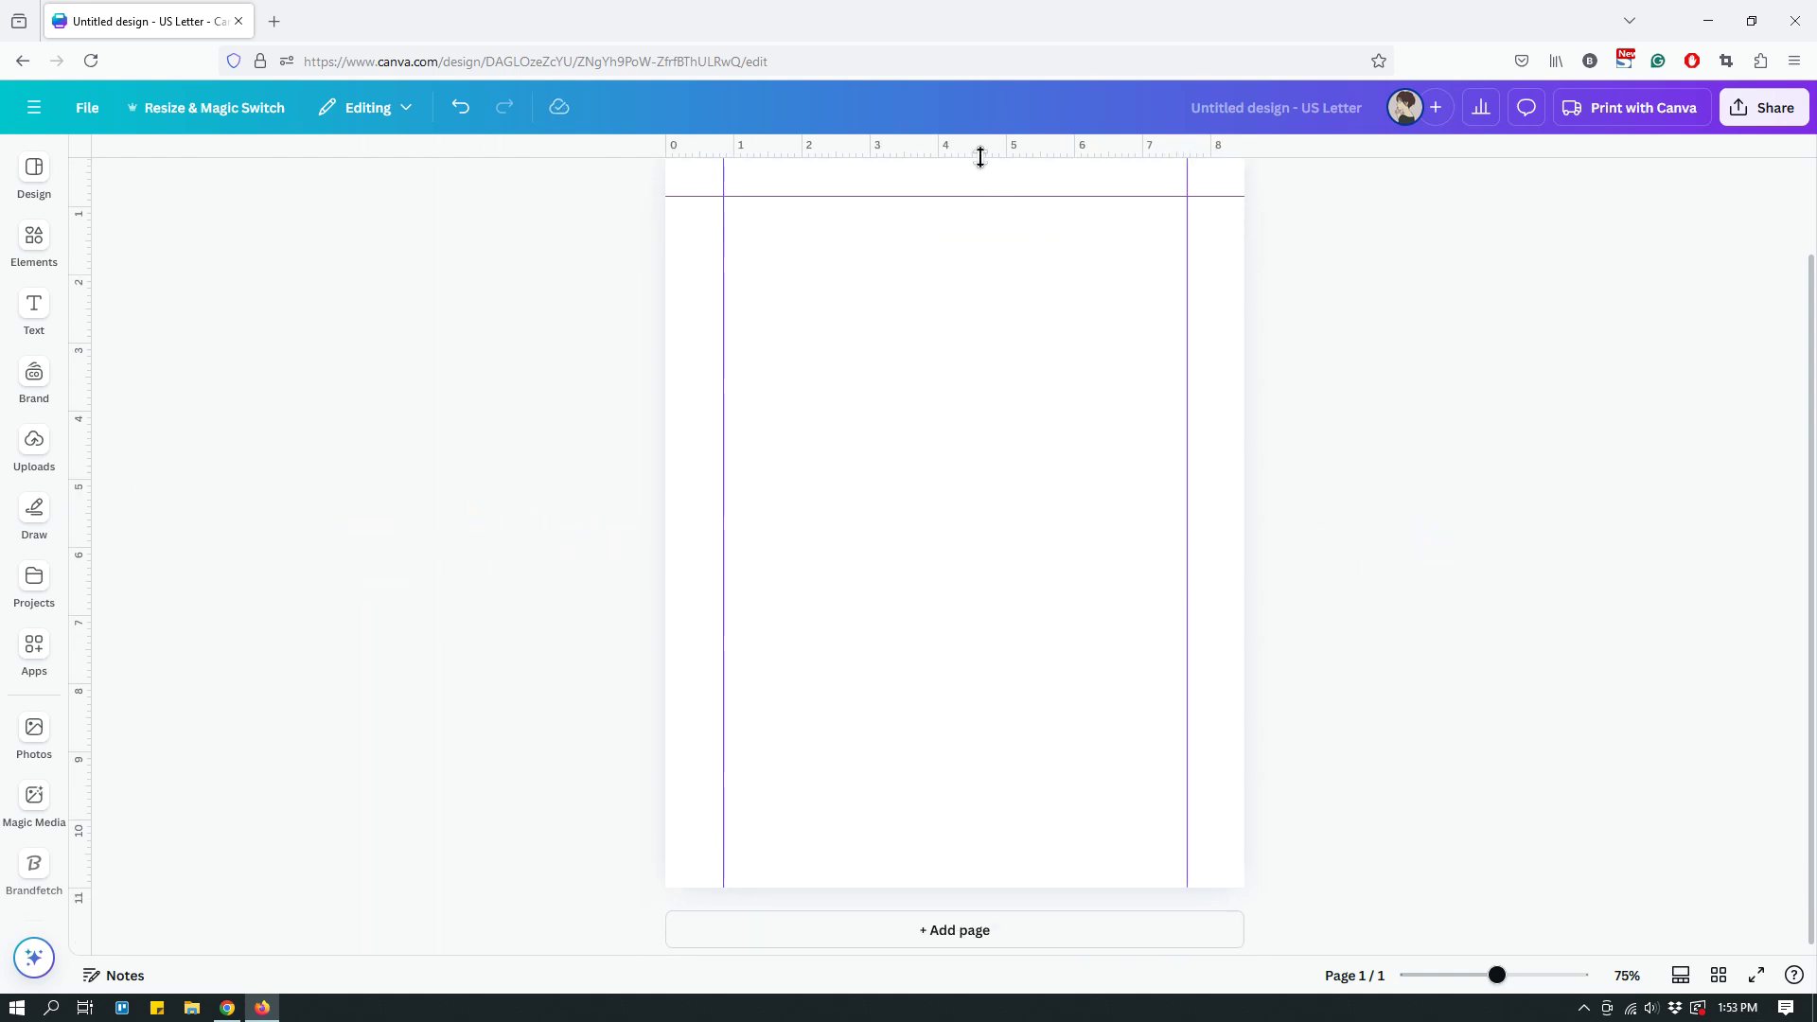
drag(980, 157, 989, 830)
scroll(1423, 502, up, 2)
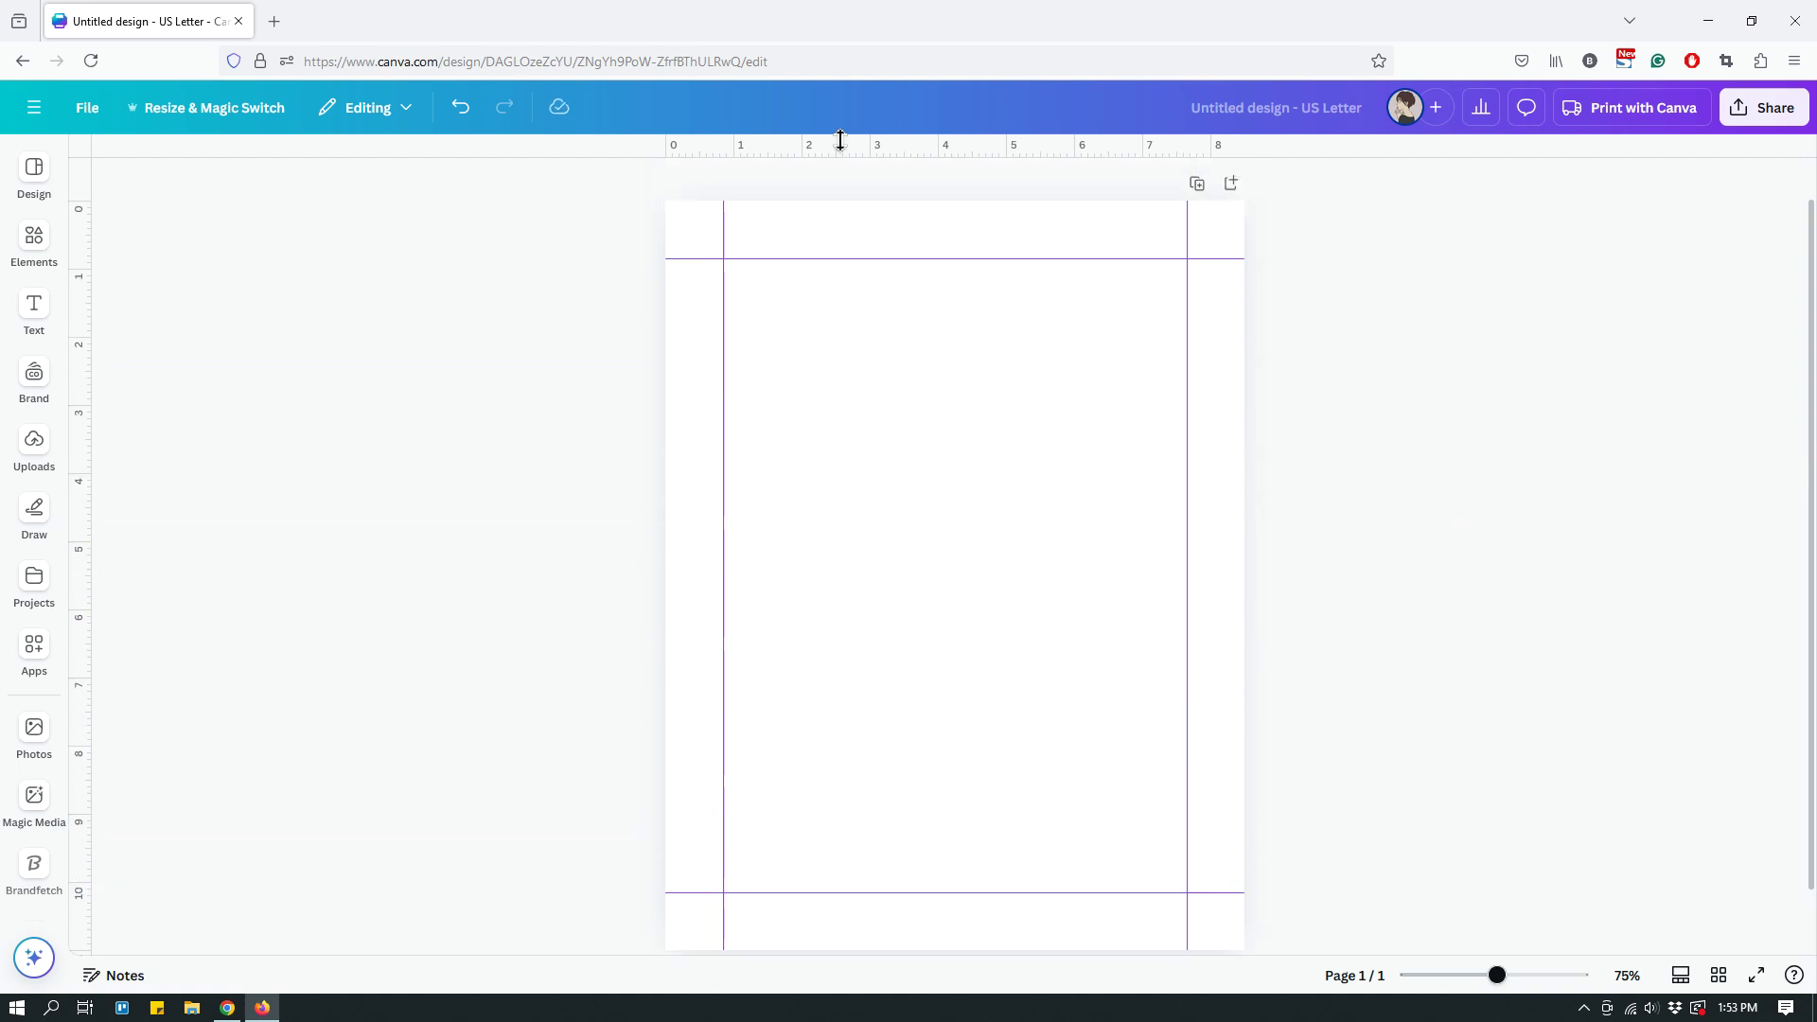
drag(842, 143, 871, 583)
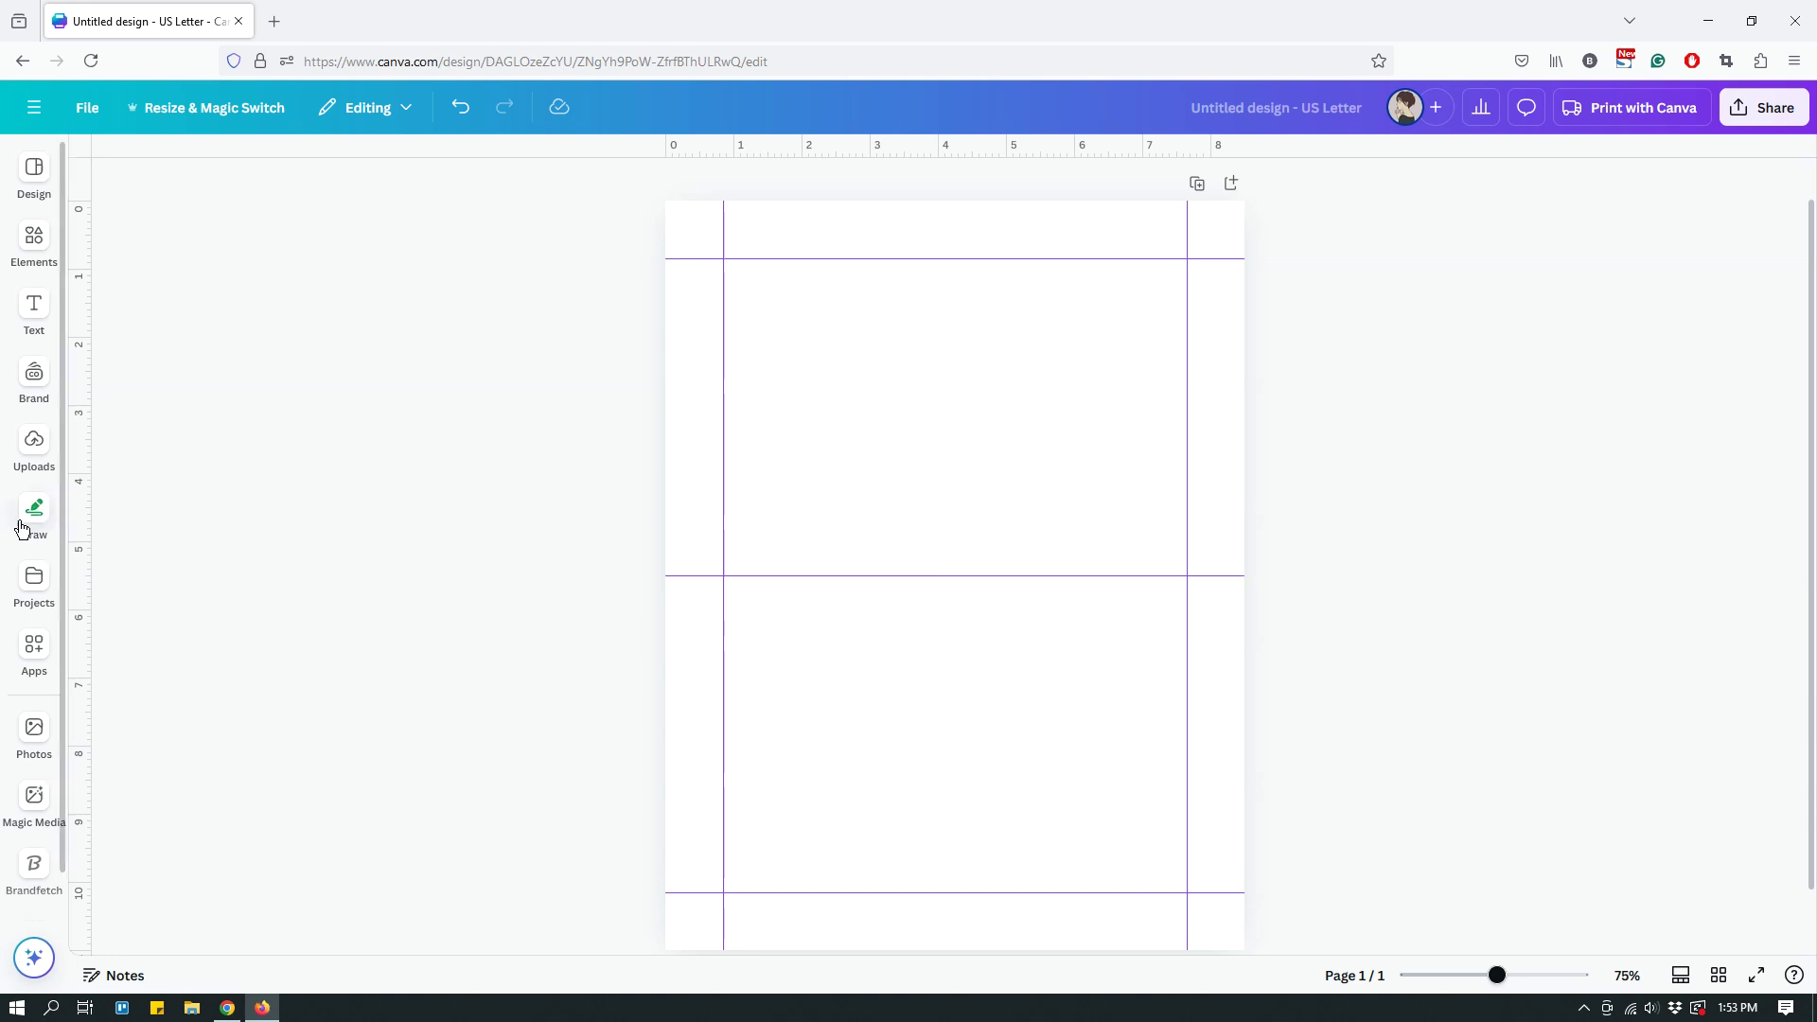
Add vertical guides at the page's mid-width and at about 2.5 in and 6 in from its left edge.
drag(90, 347, 956, 470)
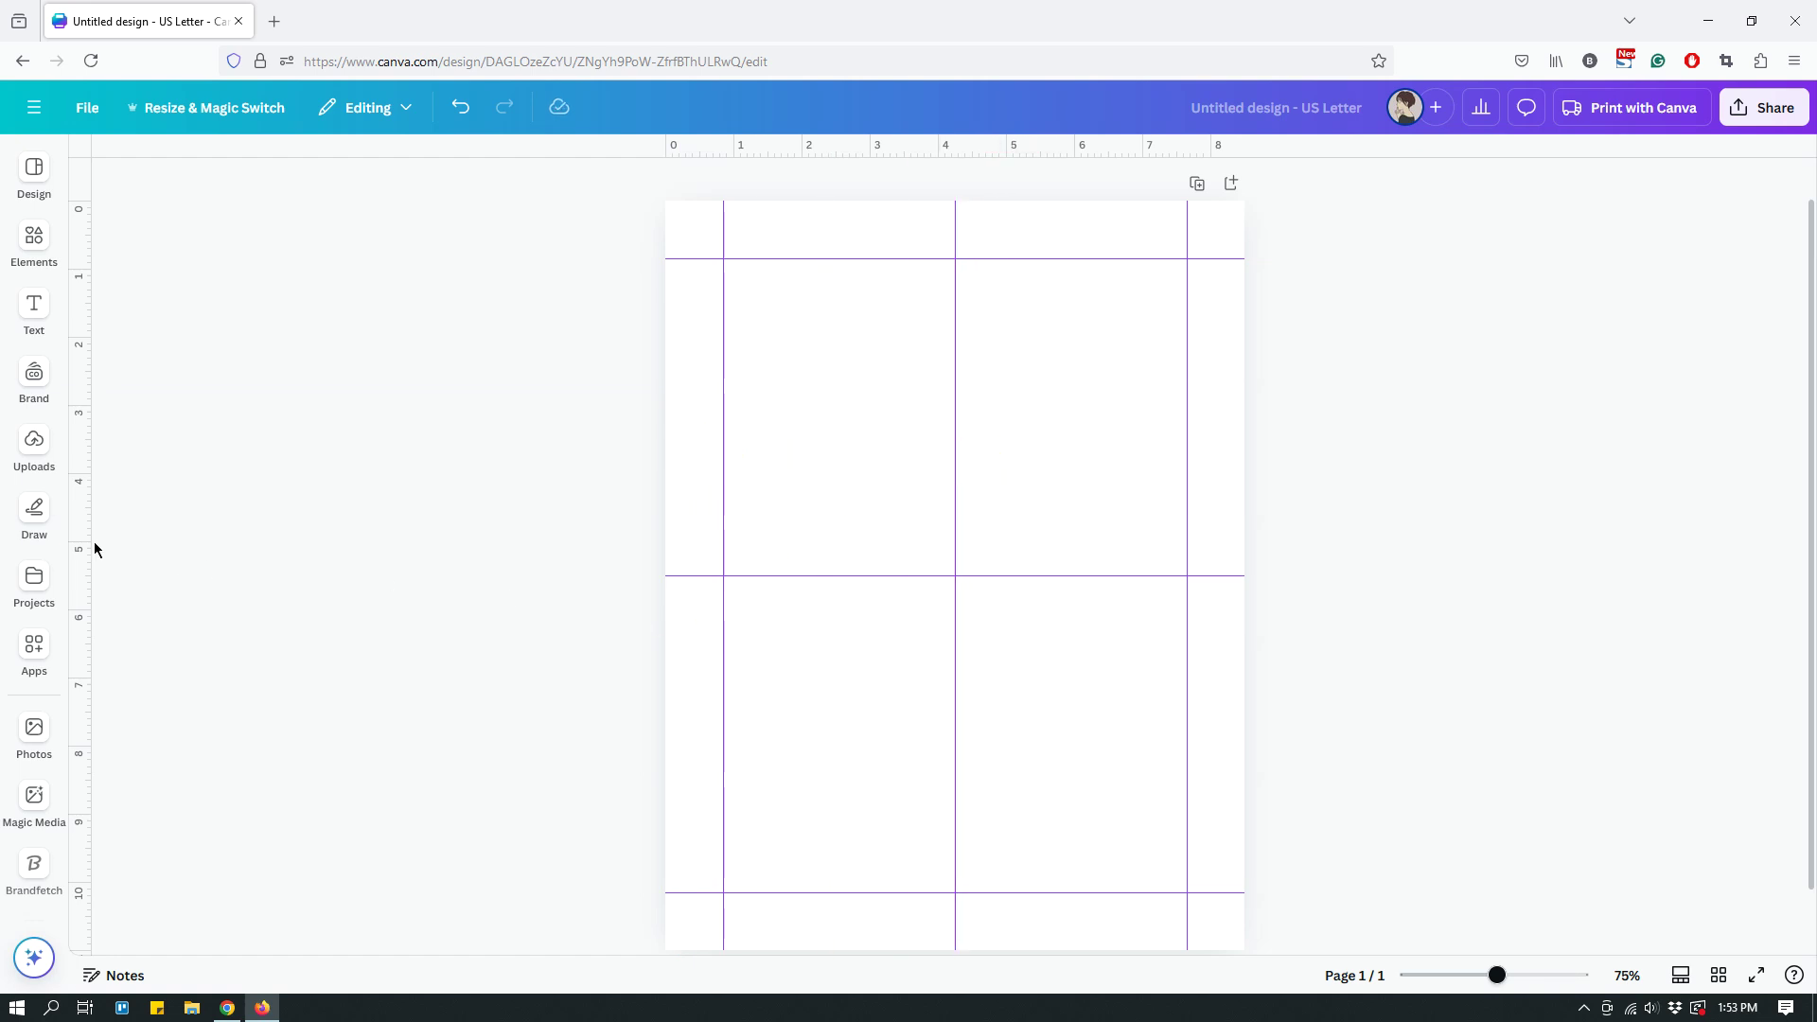
drag(89, 543, 840, 573)
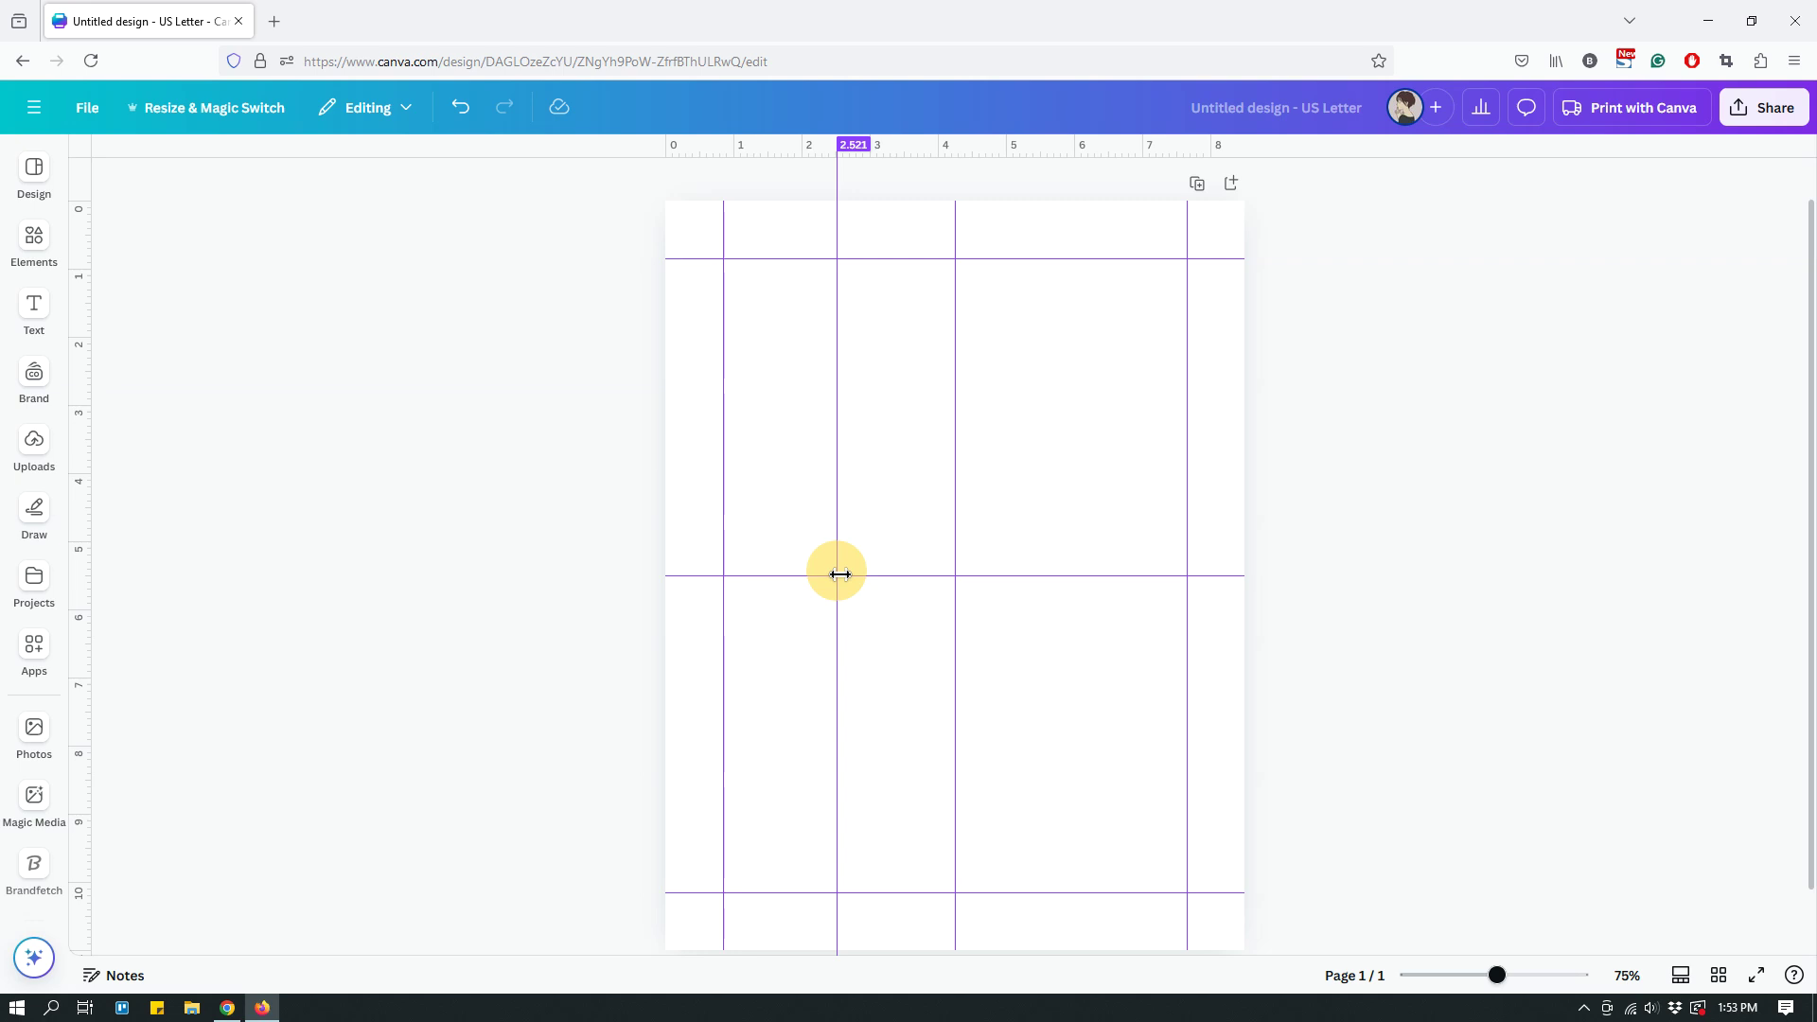
drag(839, 573, 839, 573)
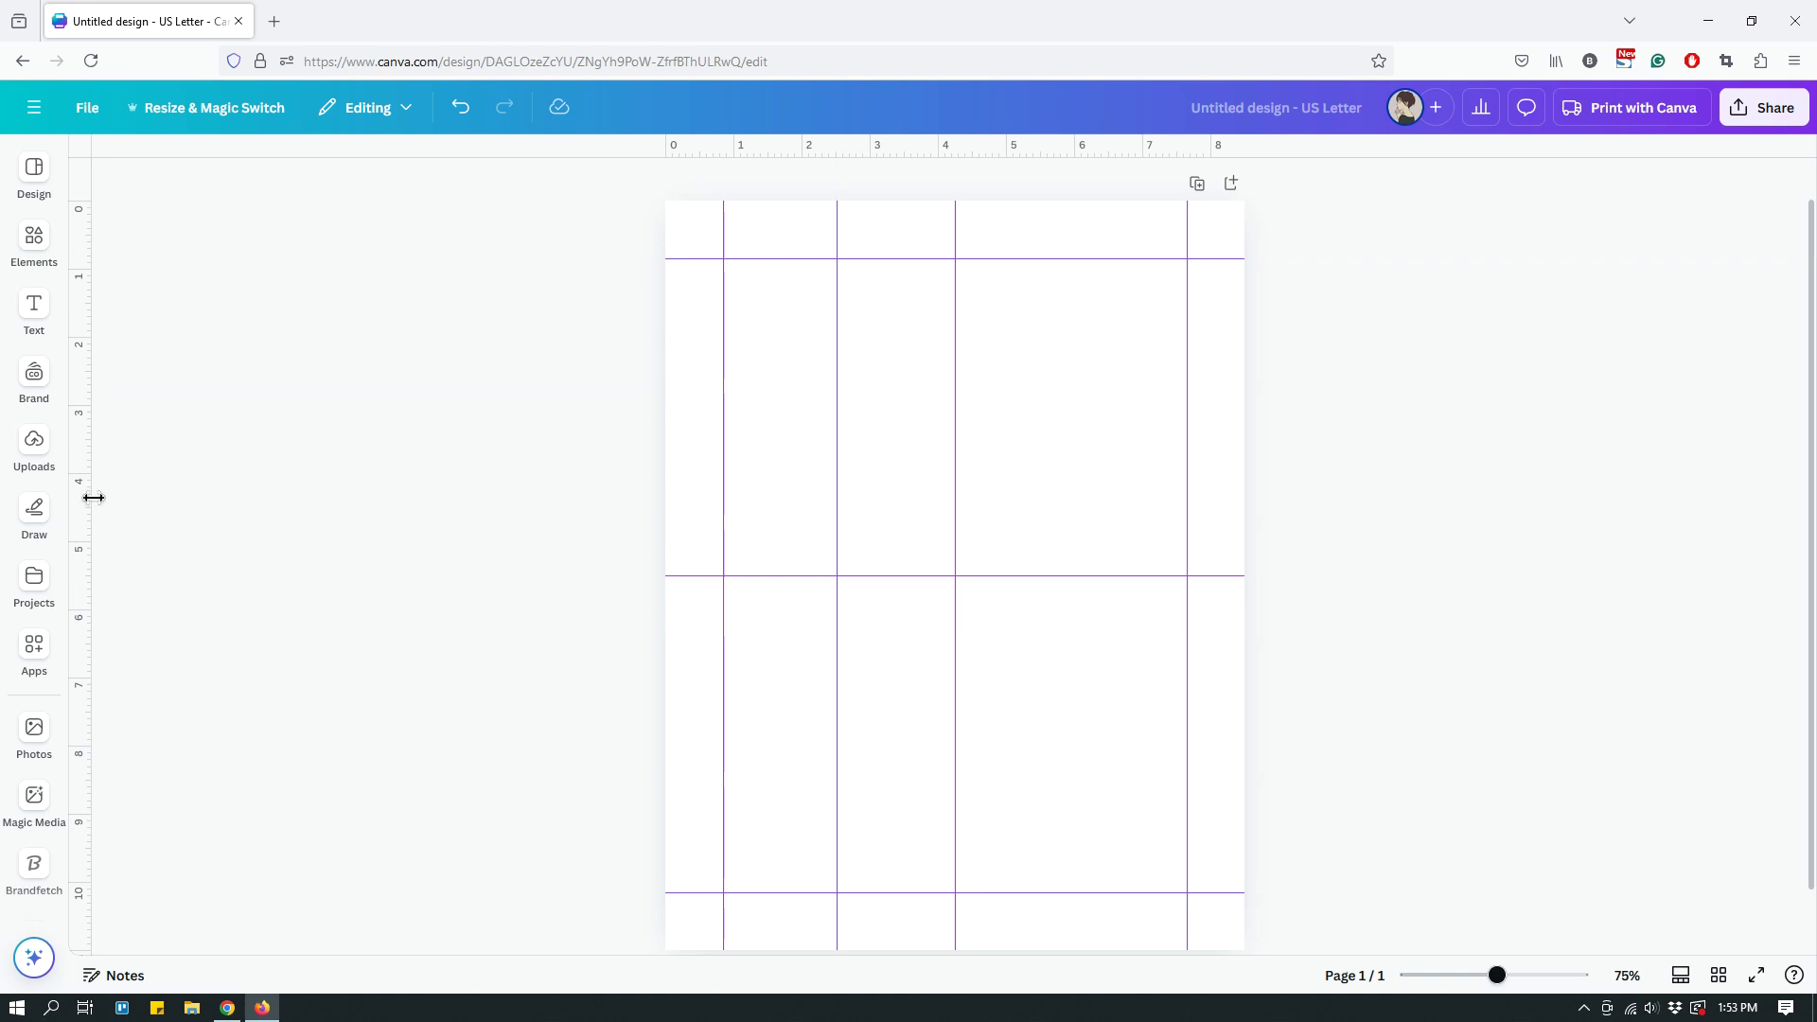
drag(93, 498, 1077, 511)
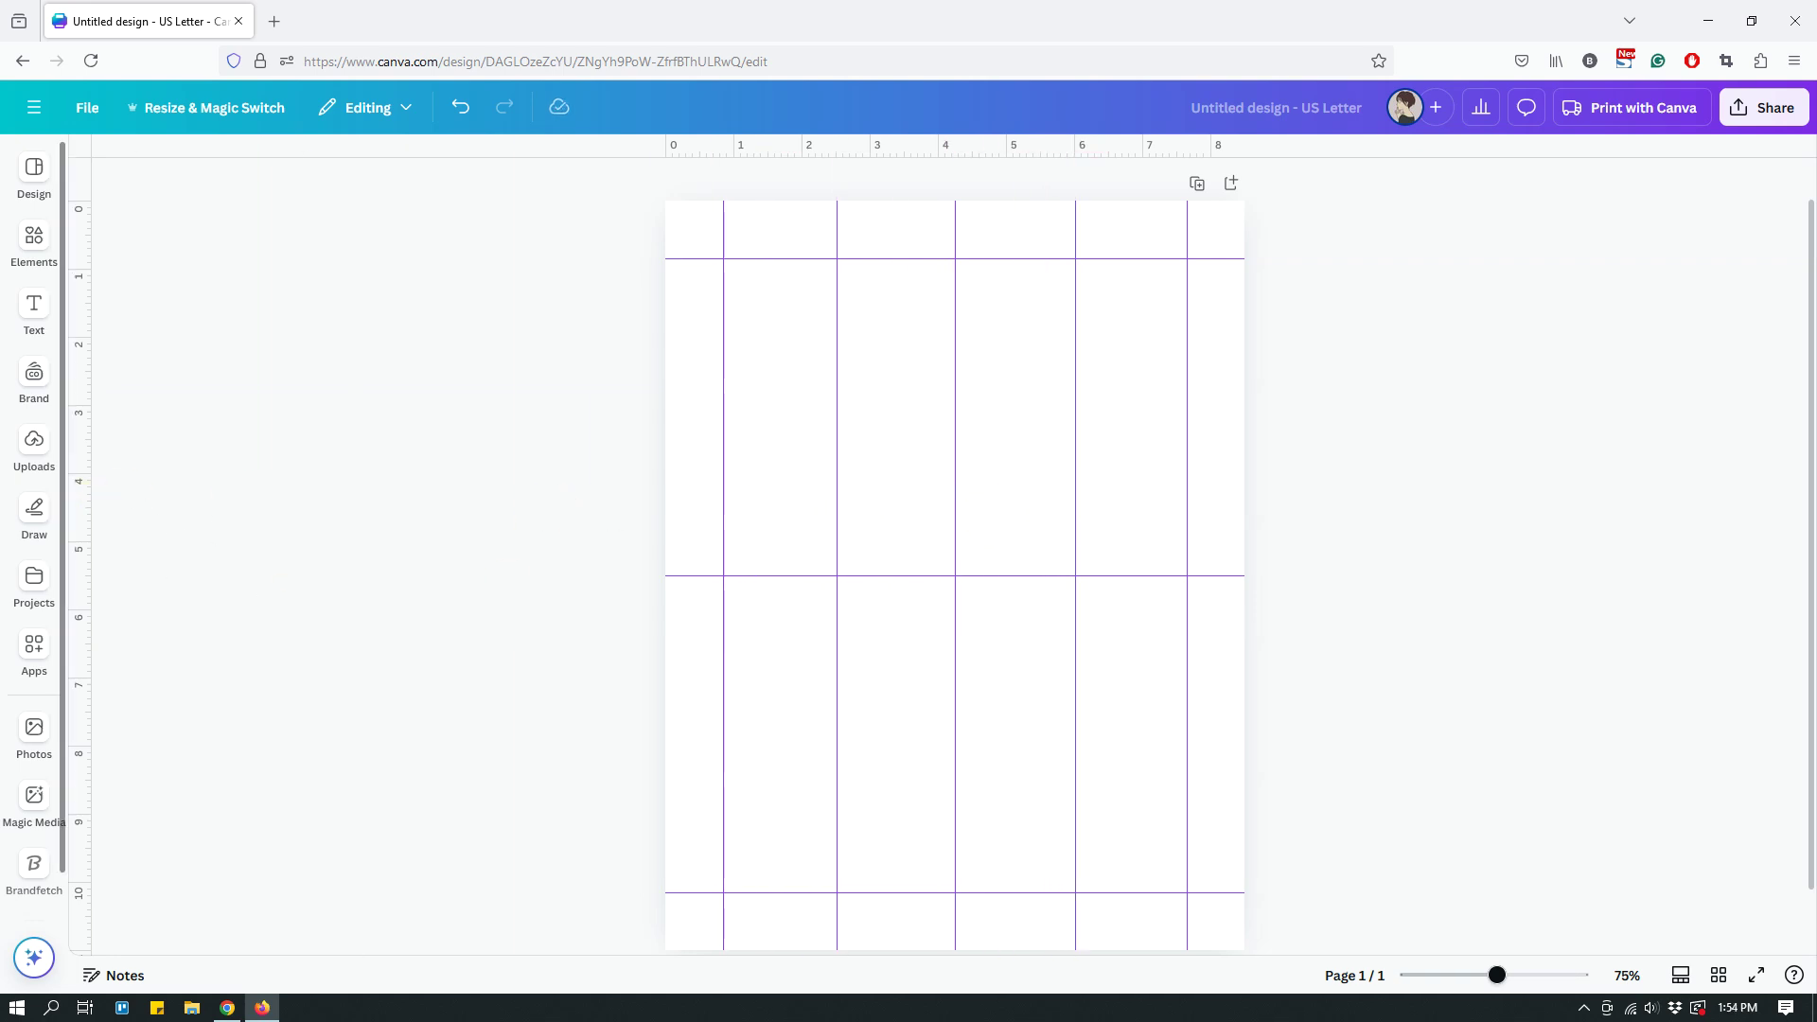
Add horizontal guides about 3.1 in and 7.9 in below the page's upper edge.
drag(697, 158, 711, 415)
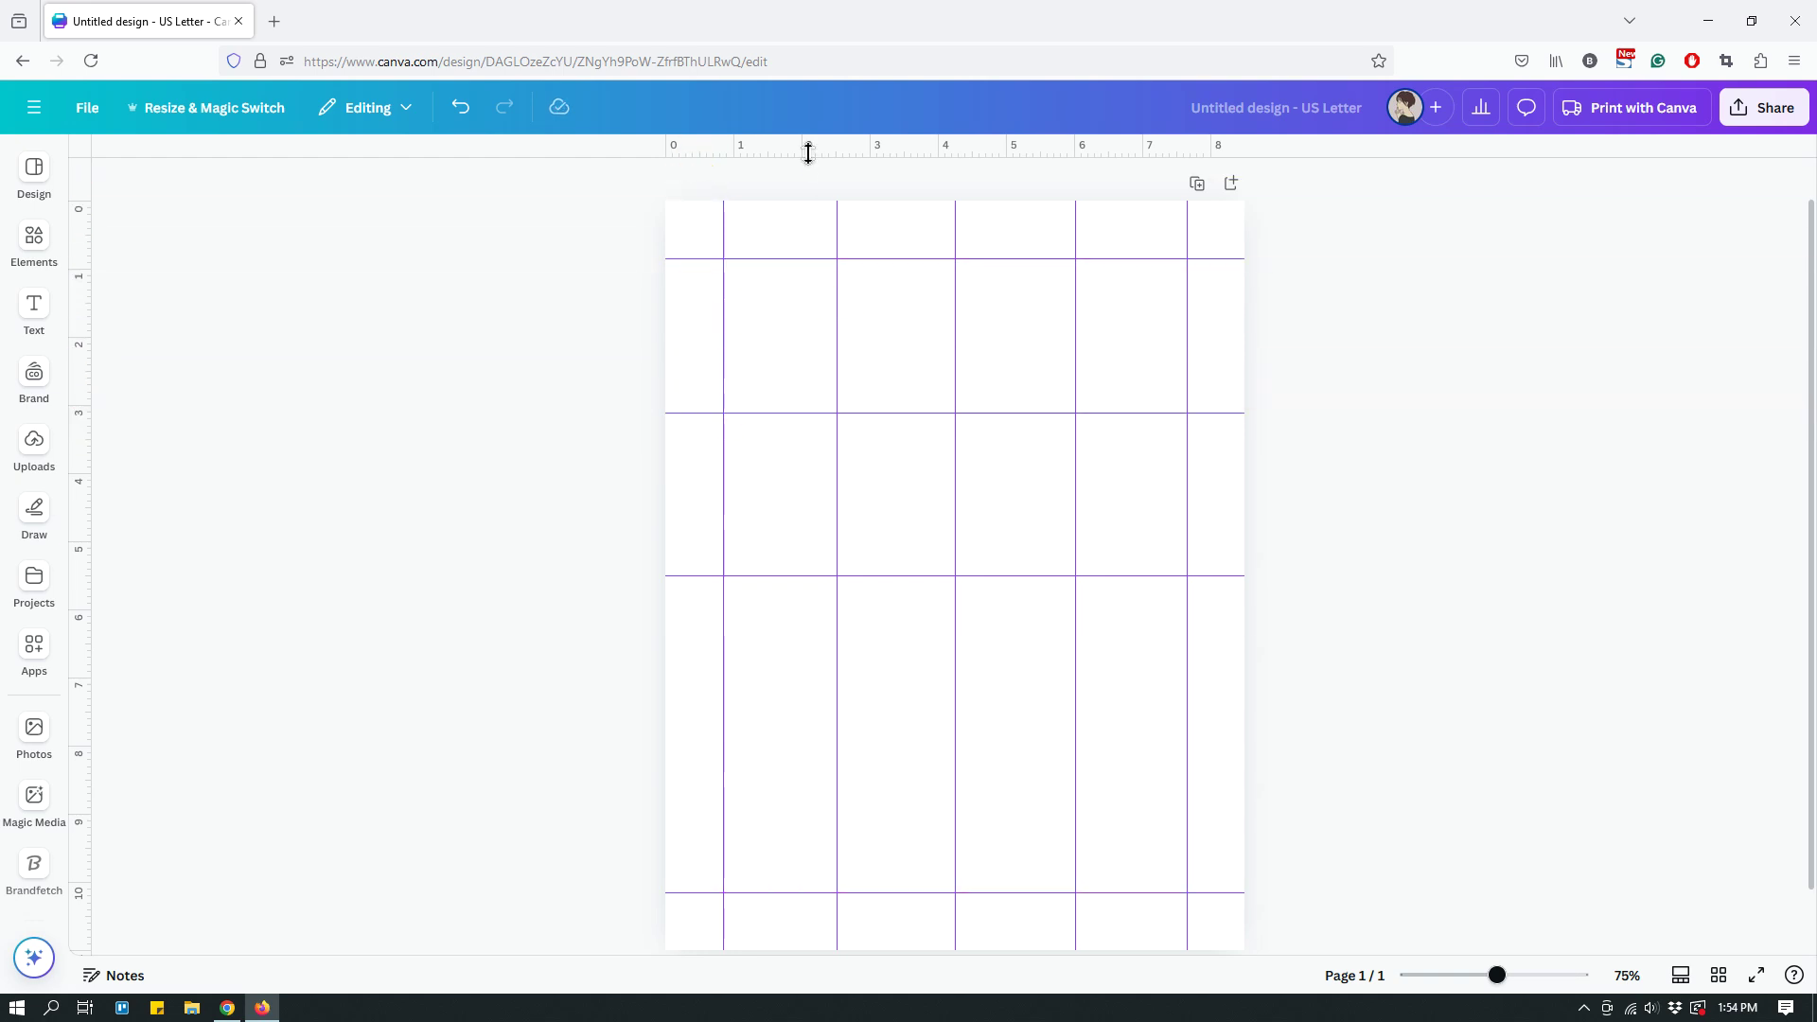
drag(808, 151, 837, 743)
scroll(1331, 433, down, 1)
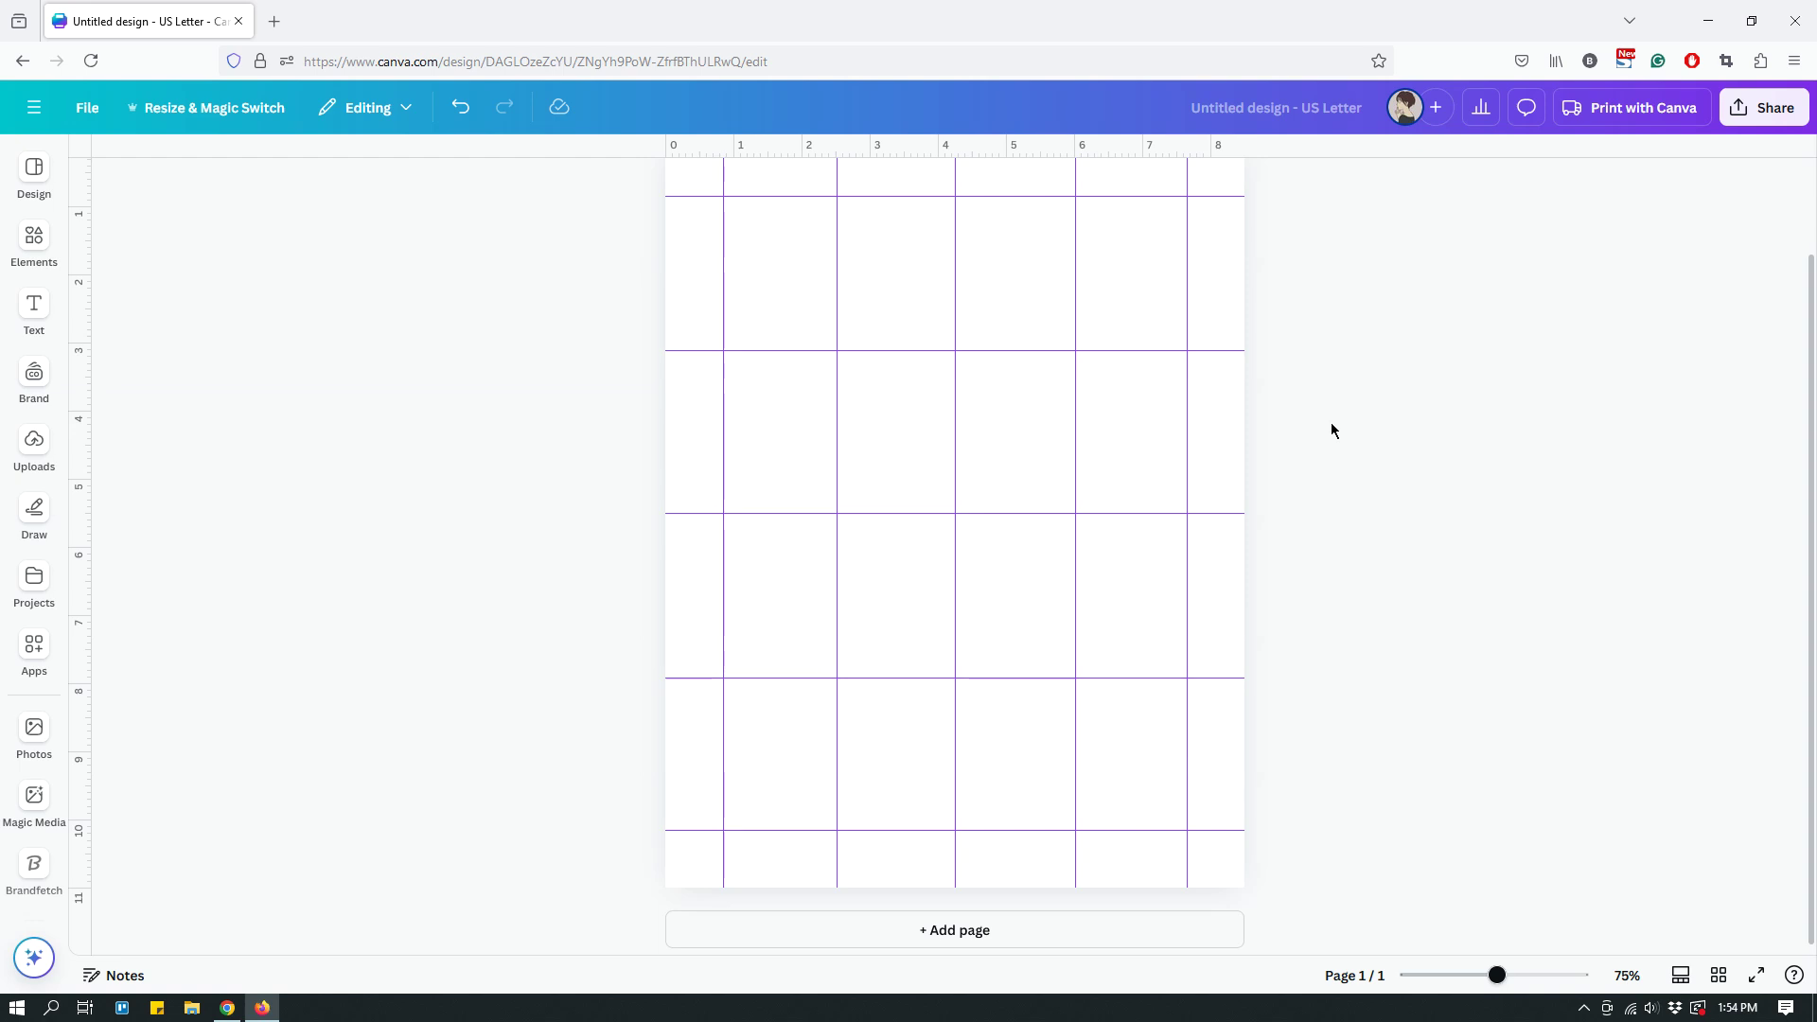
scroll(1325, 416, up, 1)
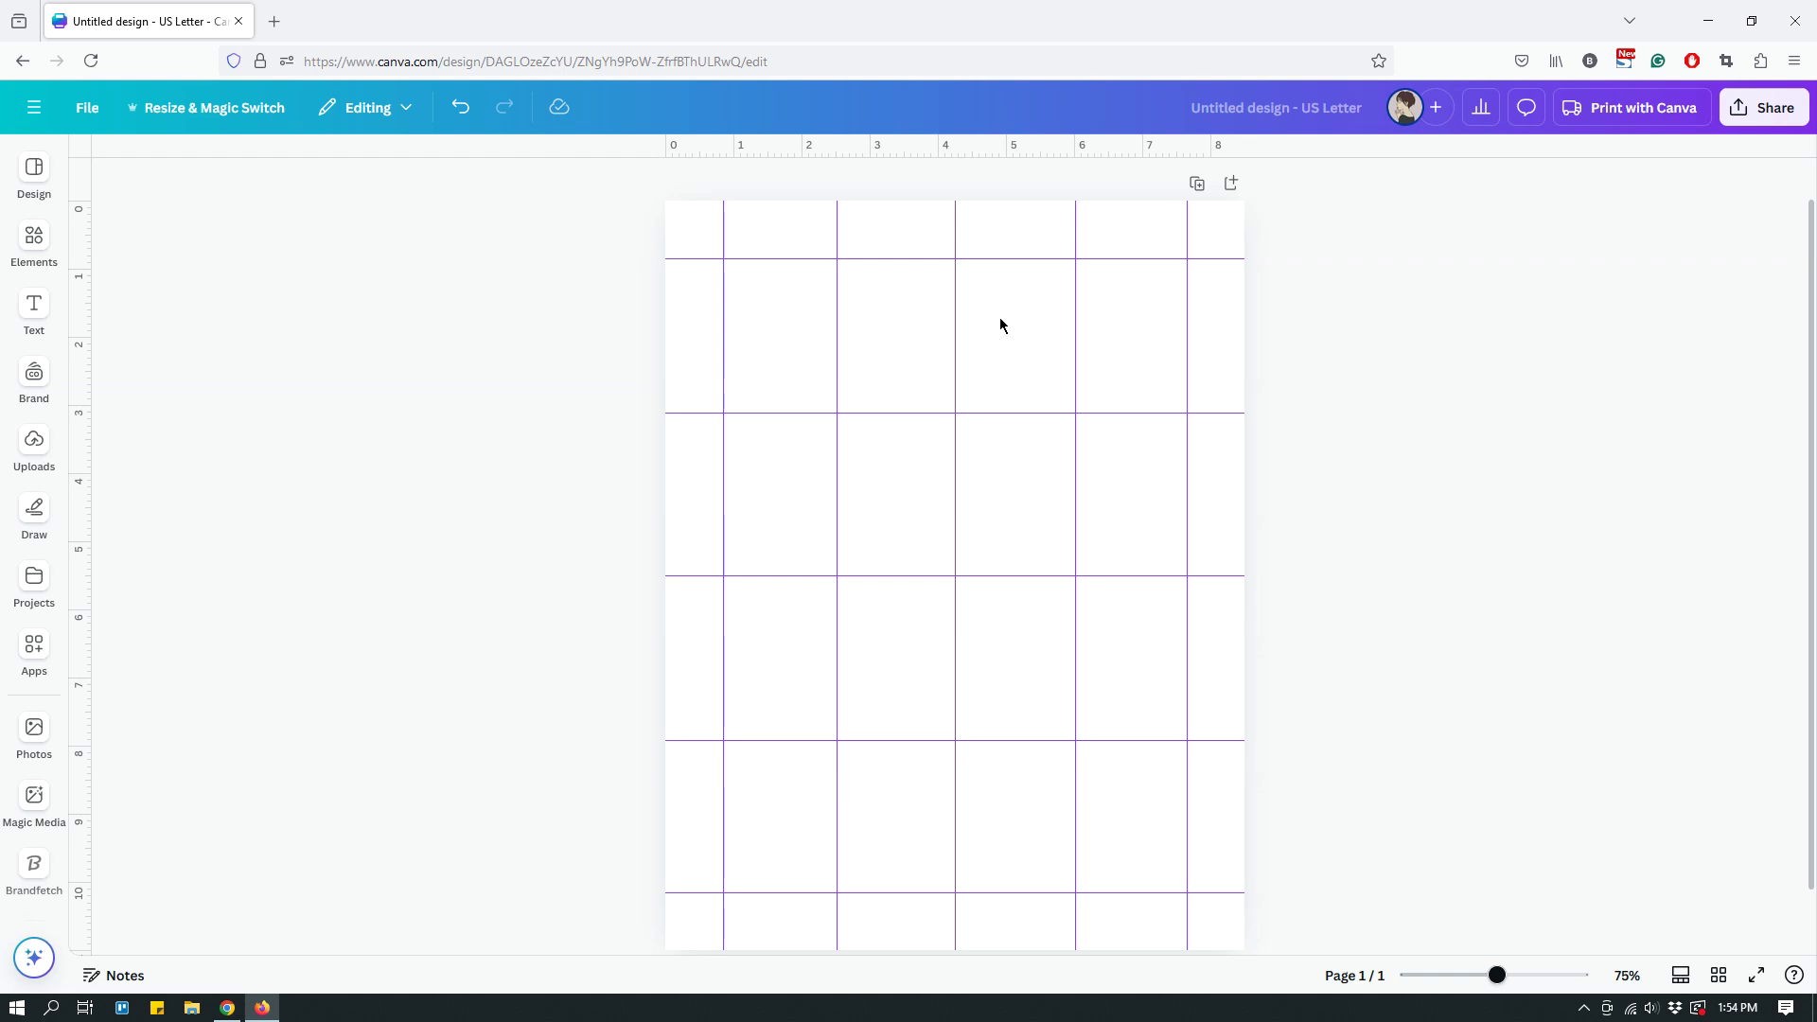
Remove the uppermost horizontal guide by moving it off the page, and undo the removal.
click(760, 260)
click(767, 261)
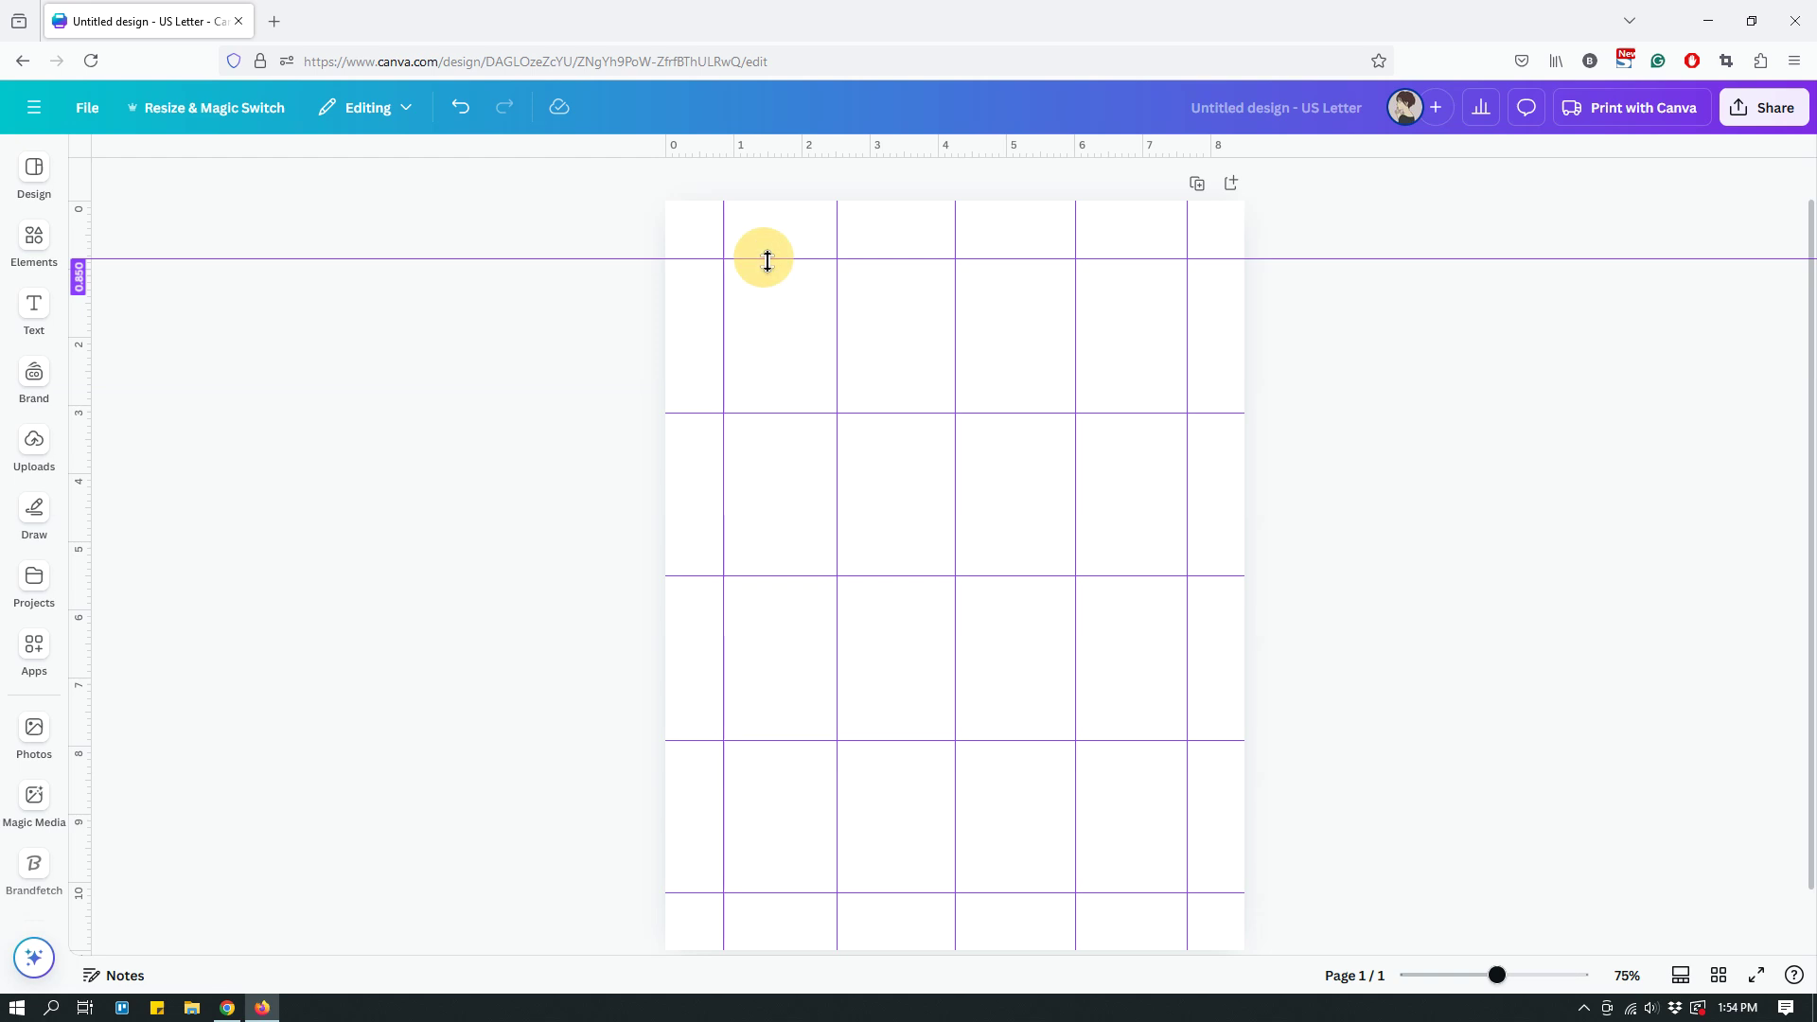
drag(767, 261, 828, 129)
key(ctrl+z)
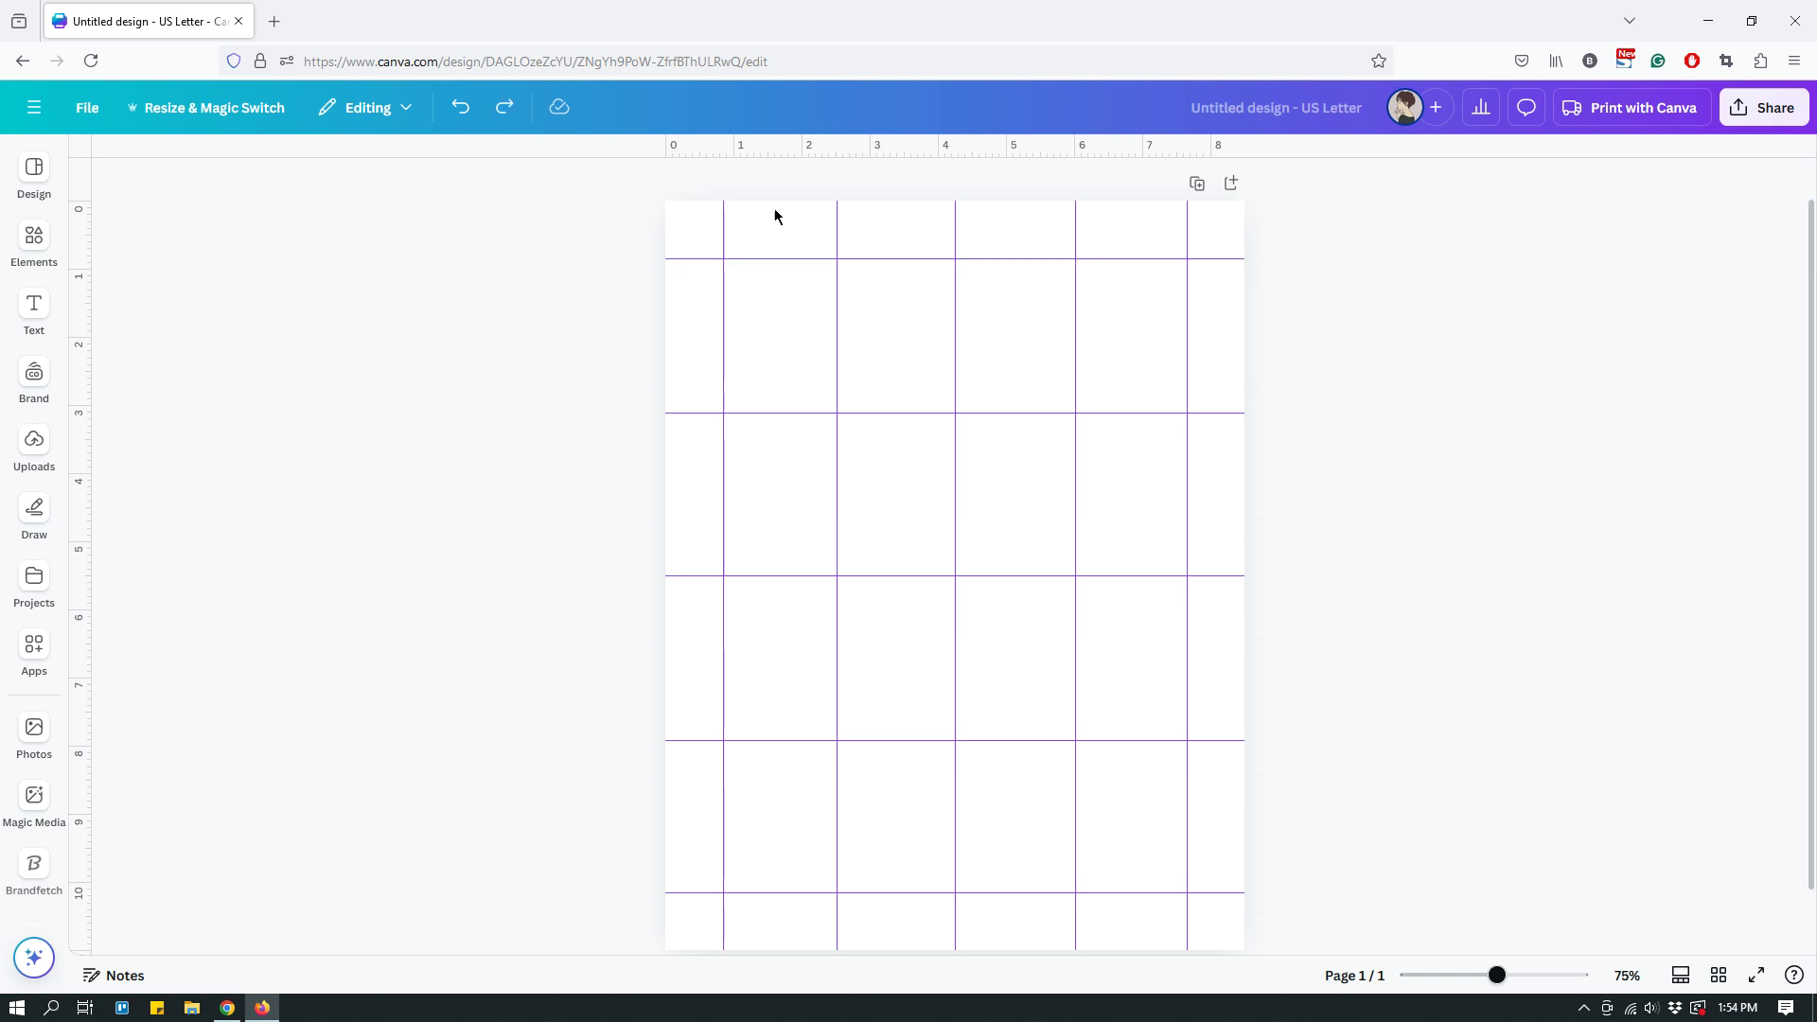
click(762, 258)
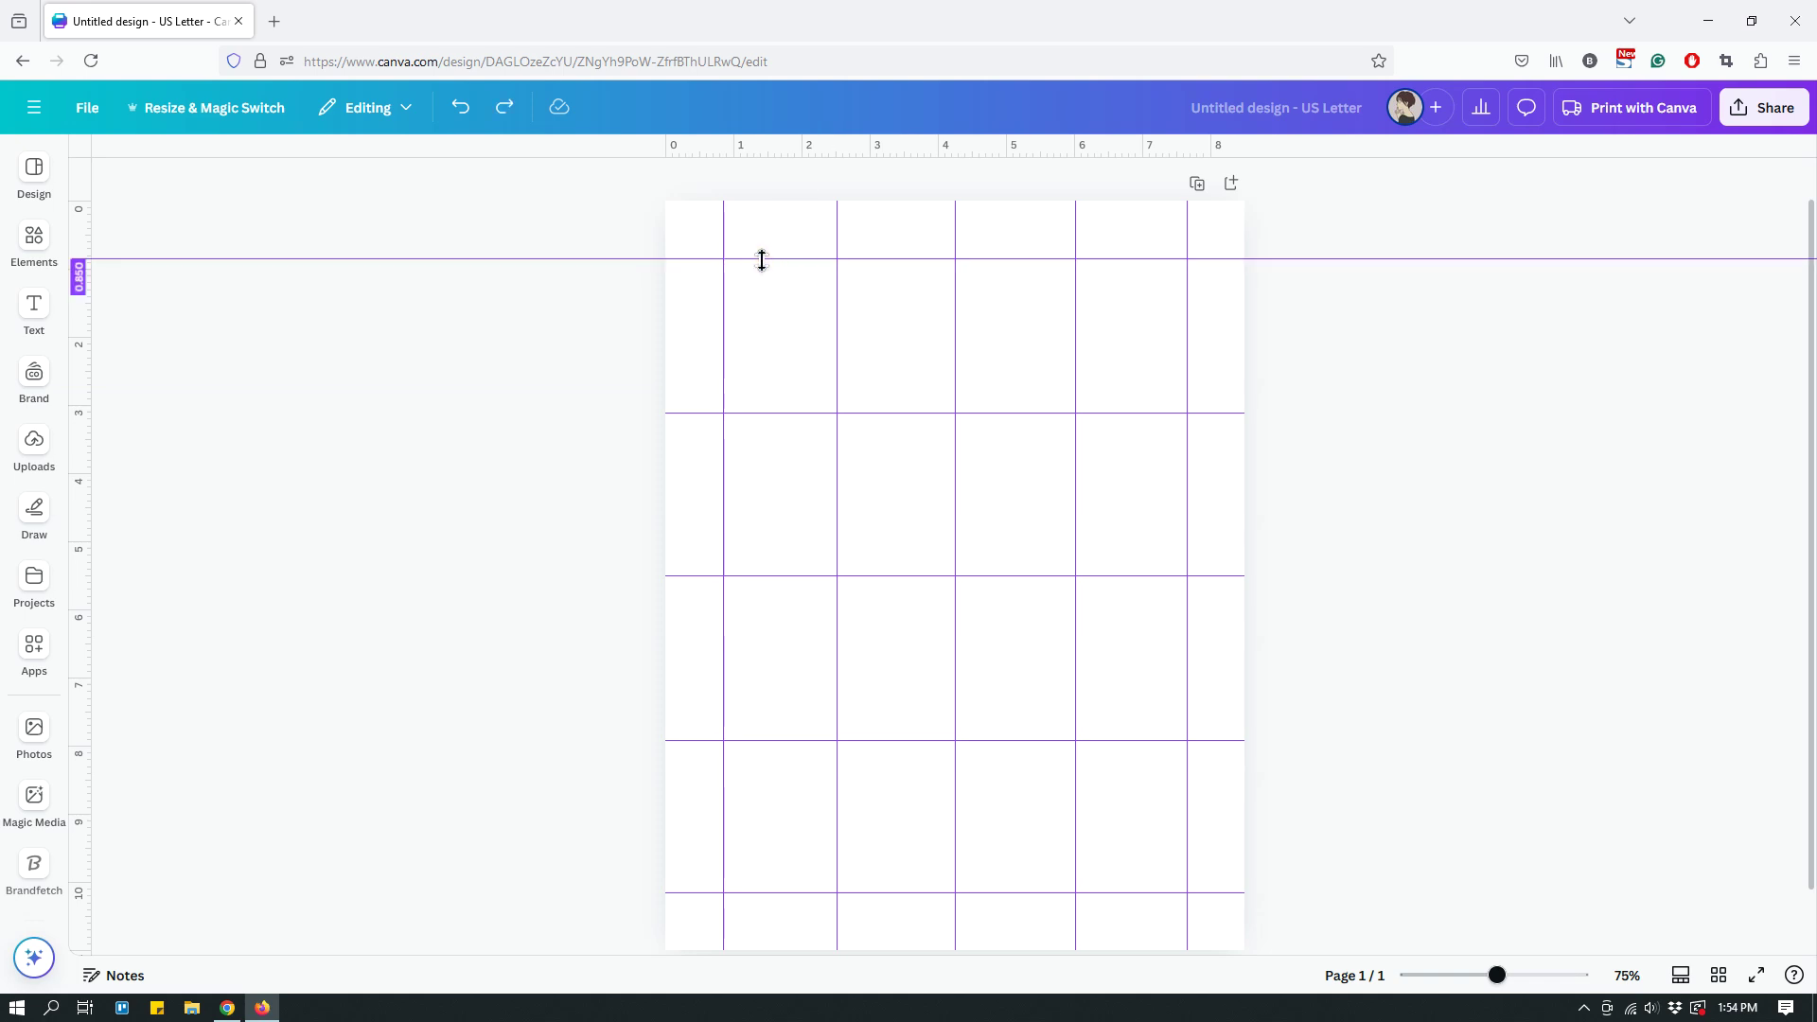
drag(758, 260, 819, 133)
key(ctrl+z)
click(763, 261)
click(788, 262)
mouse_move(788, 262)
mouse_down()
mouse_move(798, 133)
mouse_move(779, 259)
mouse_up()
Replace the vertical guide nearest the page's left edge with one about 1 in from that edge.
drag(718, 325, 244, 318)
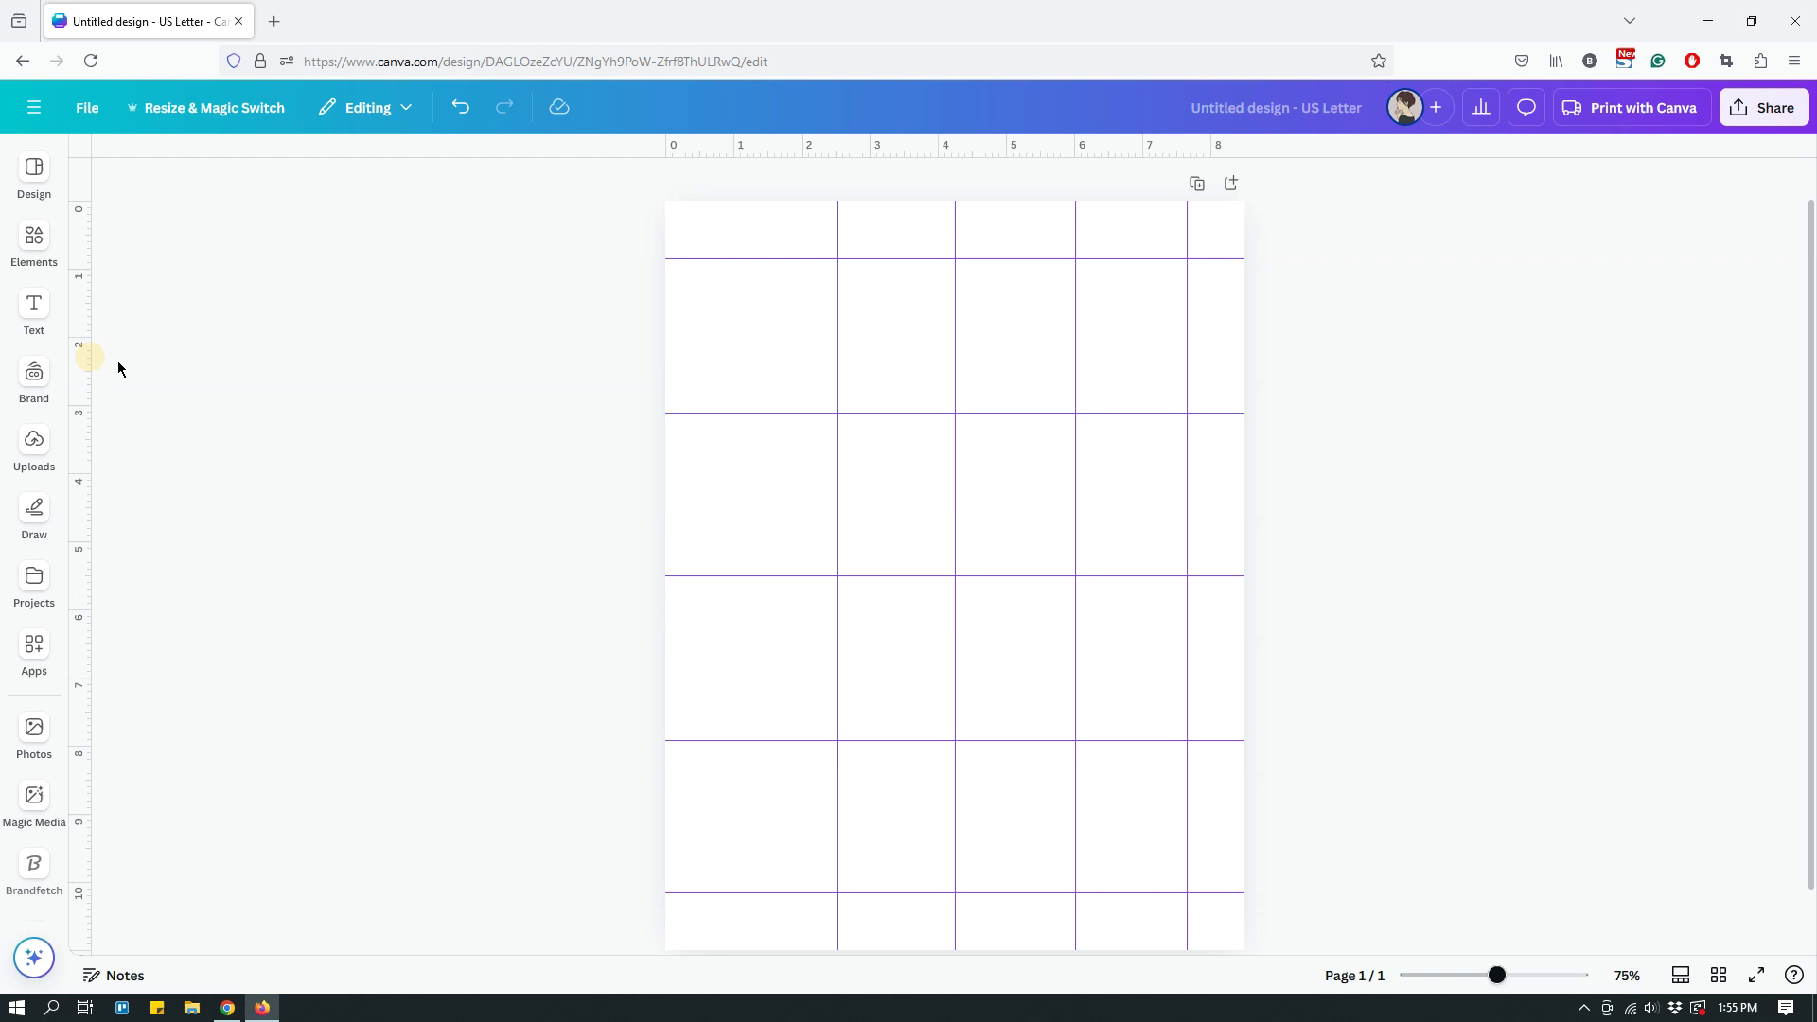
drag(86, 364, 735, 430)
Clear all guides from the page.
click(85, 112)
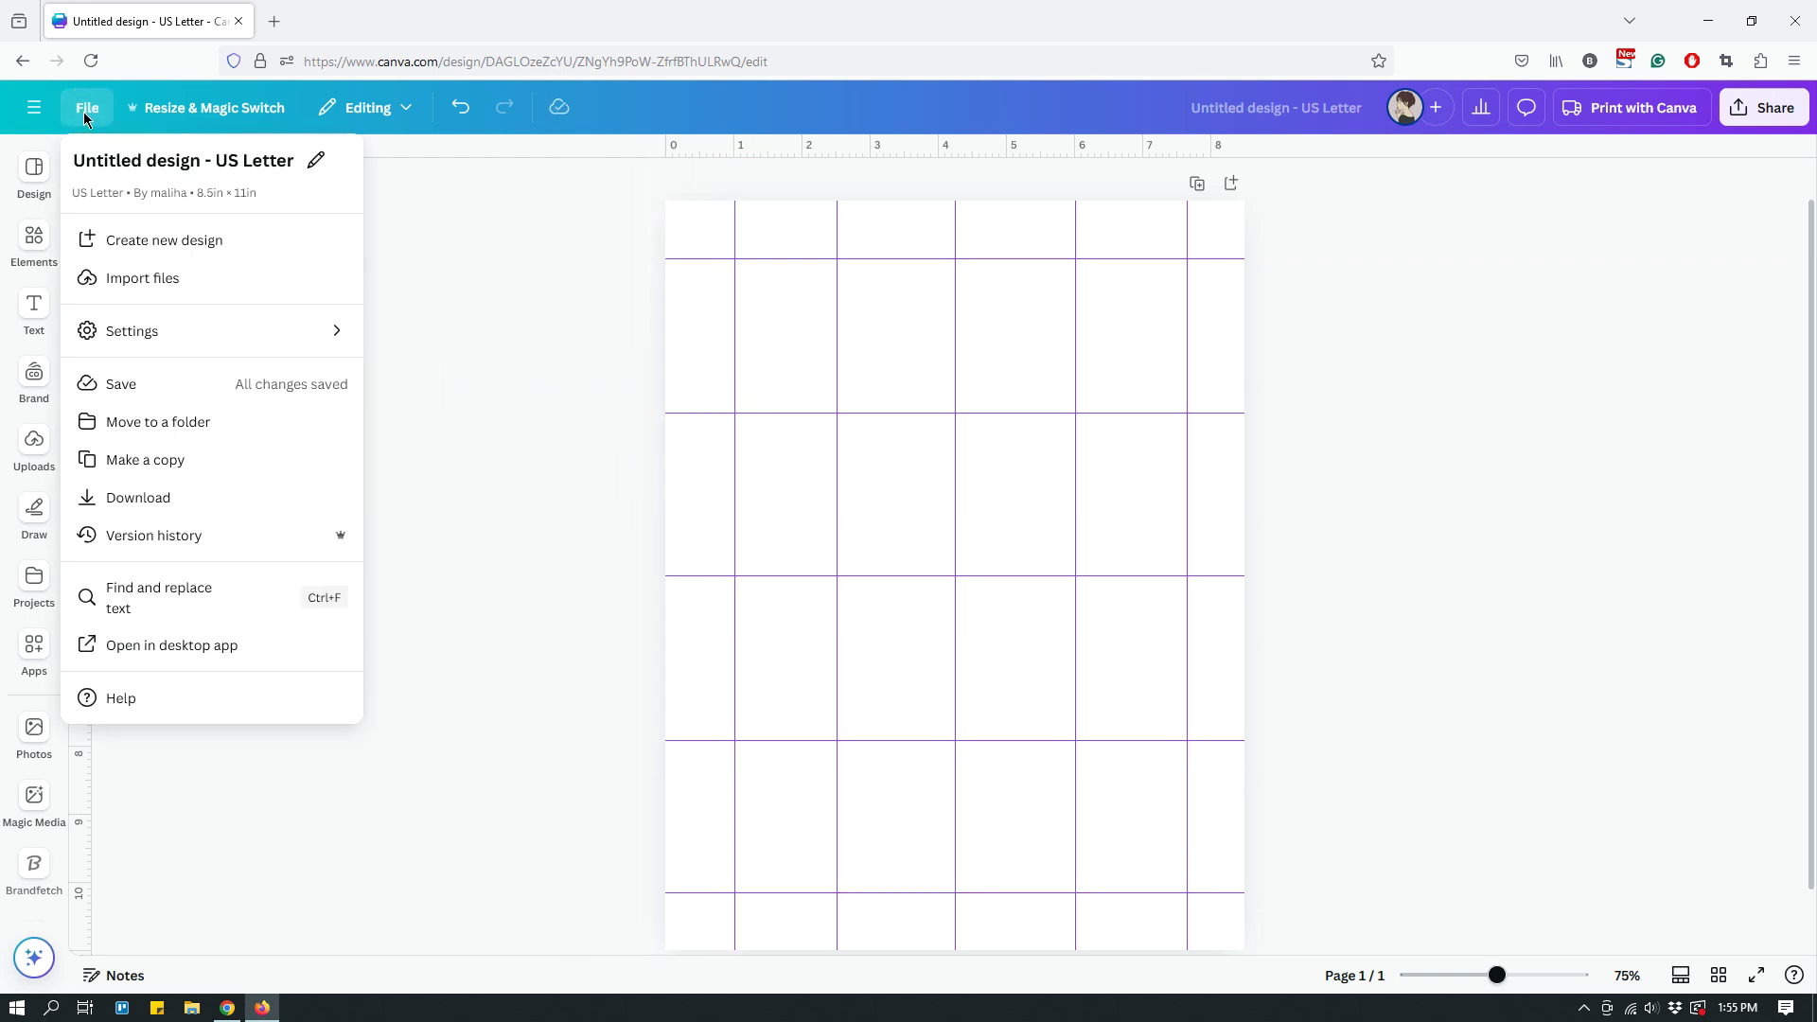
mouse_move(158, 335)
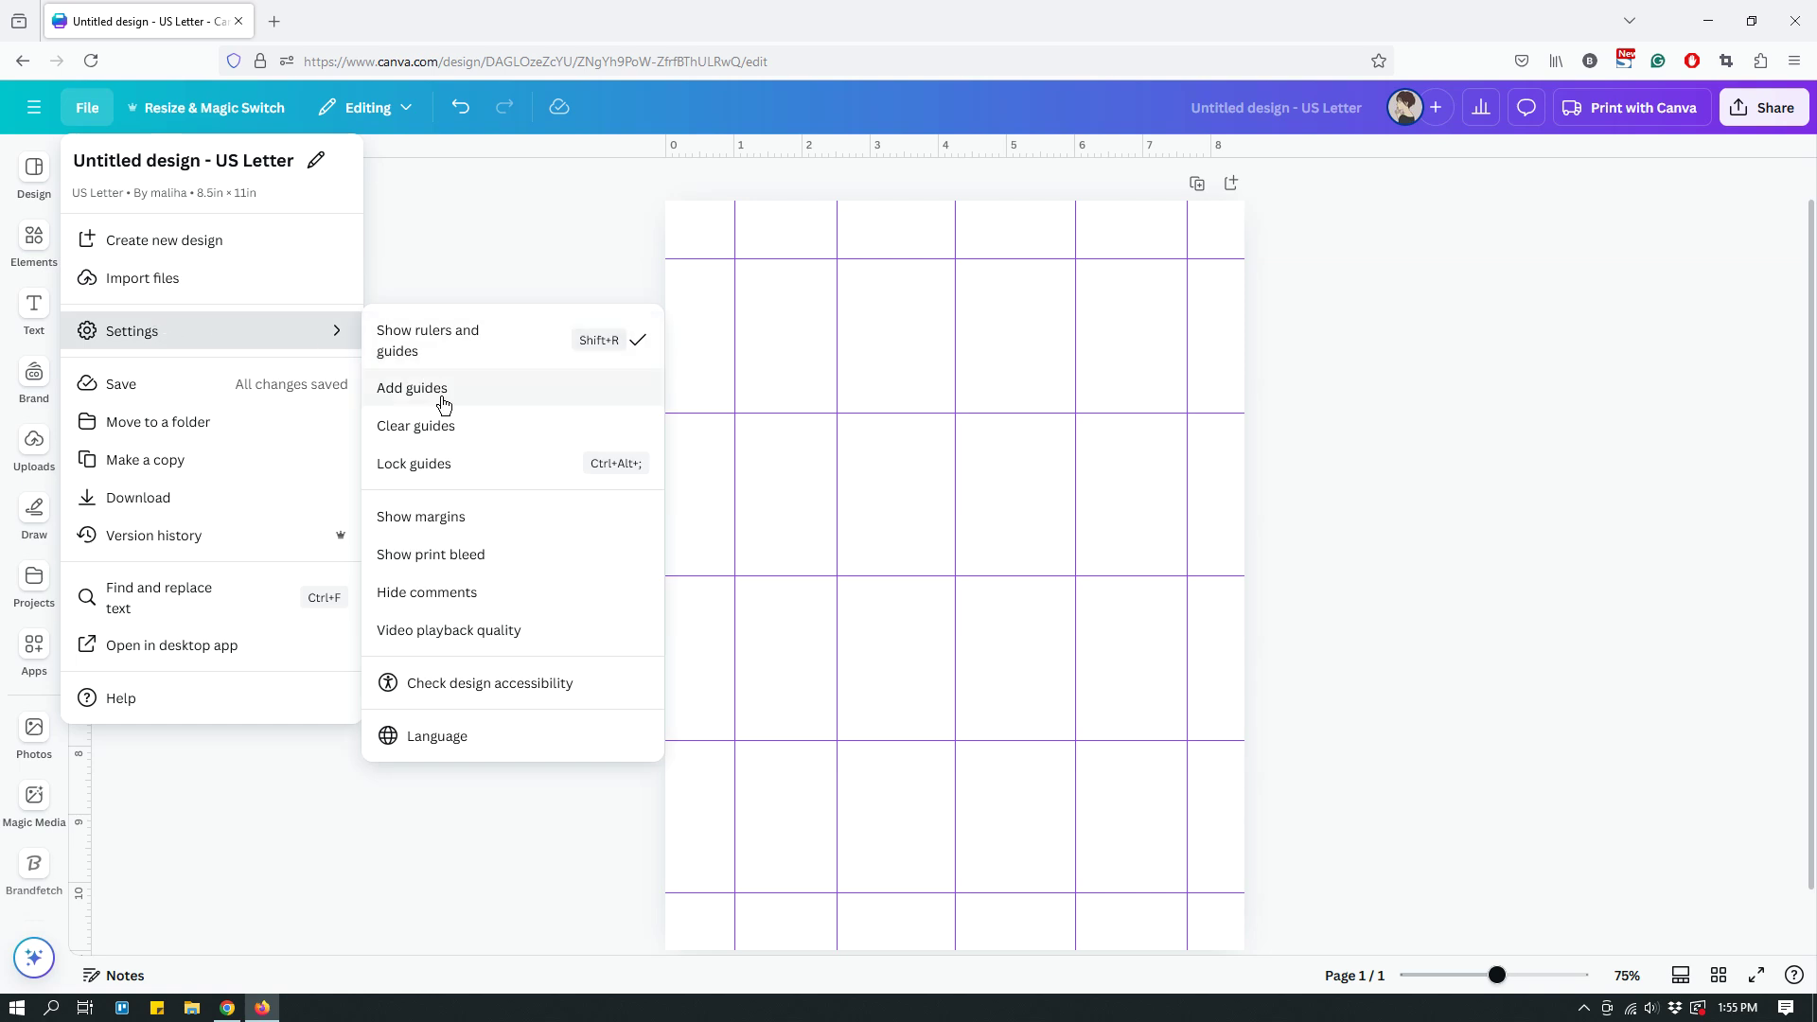
click(473, 442)
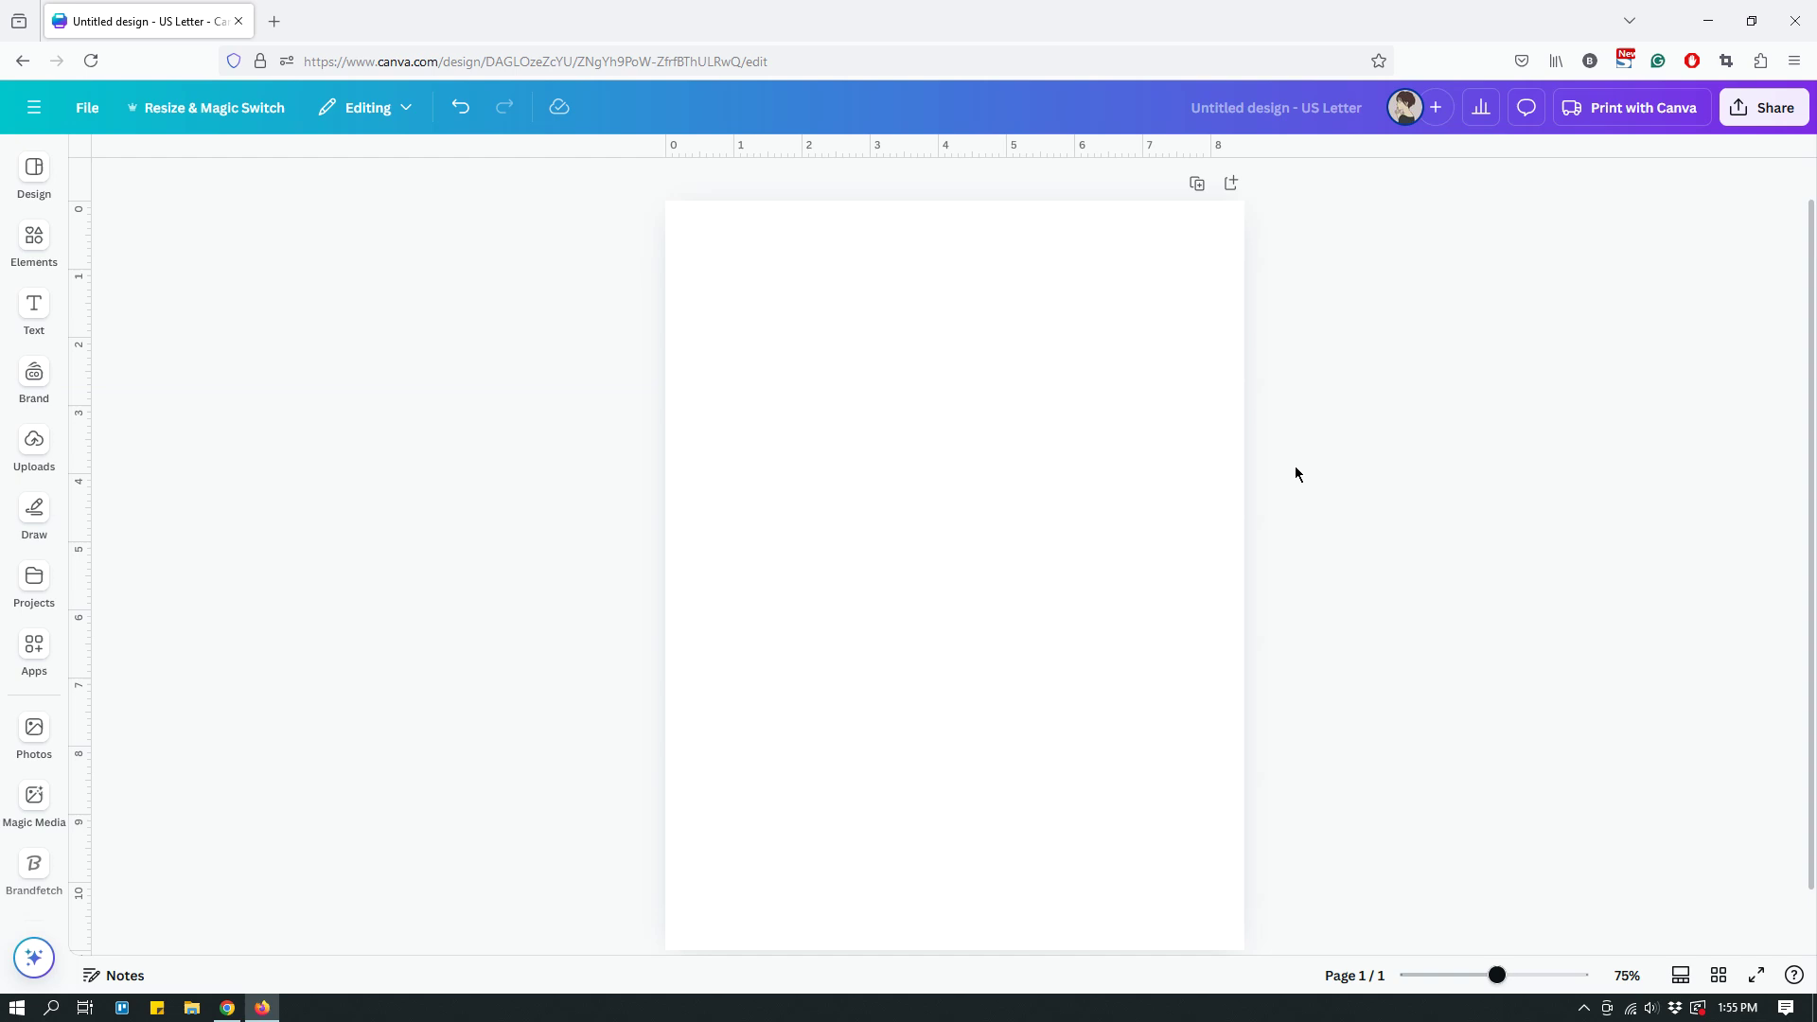
Add horizontal guides about 2.1 in and 4.6 in below the page's upper edge, and remove the upper one.
drag(942, 159, 937, 344)
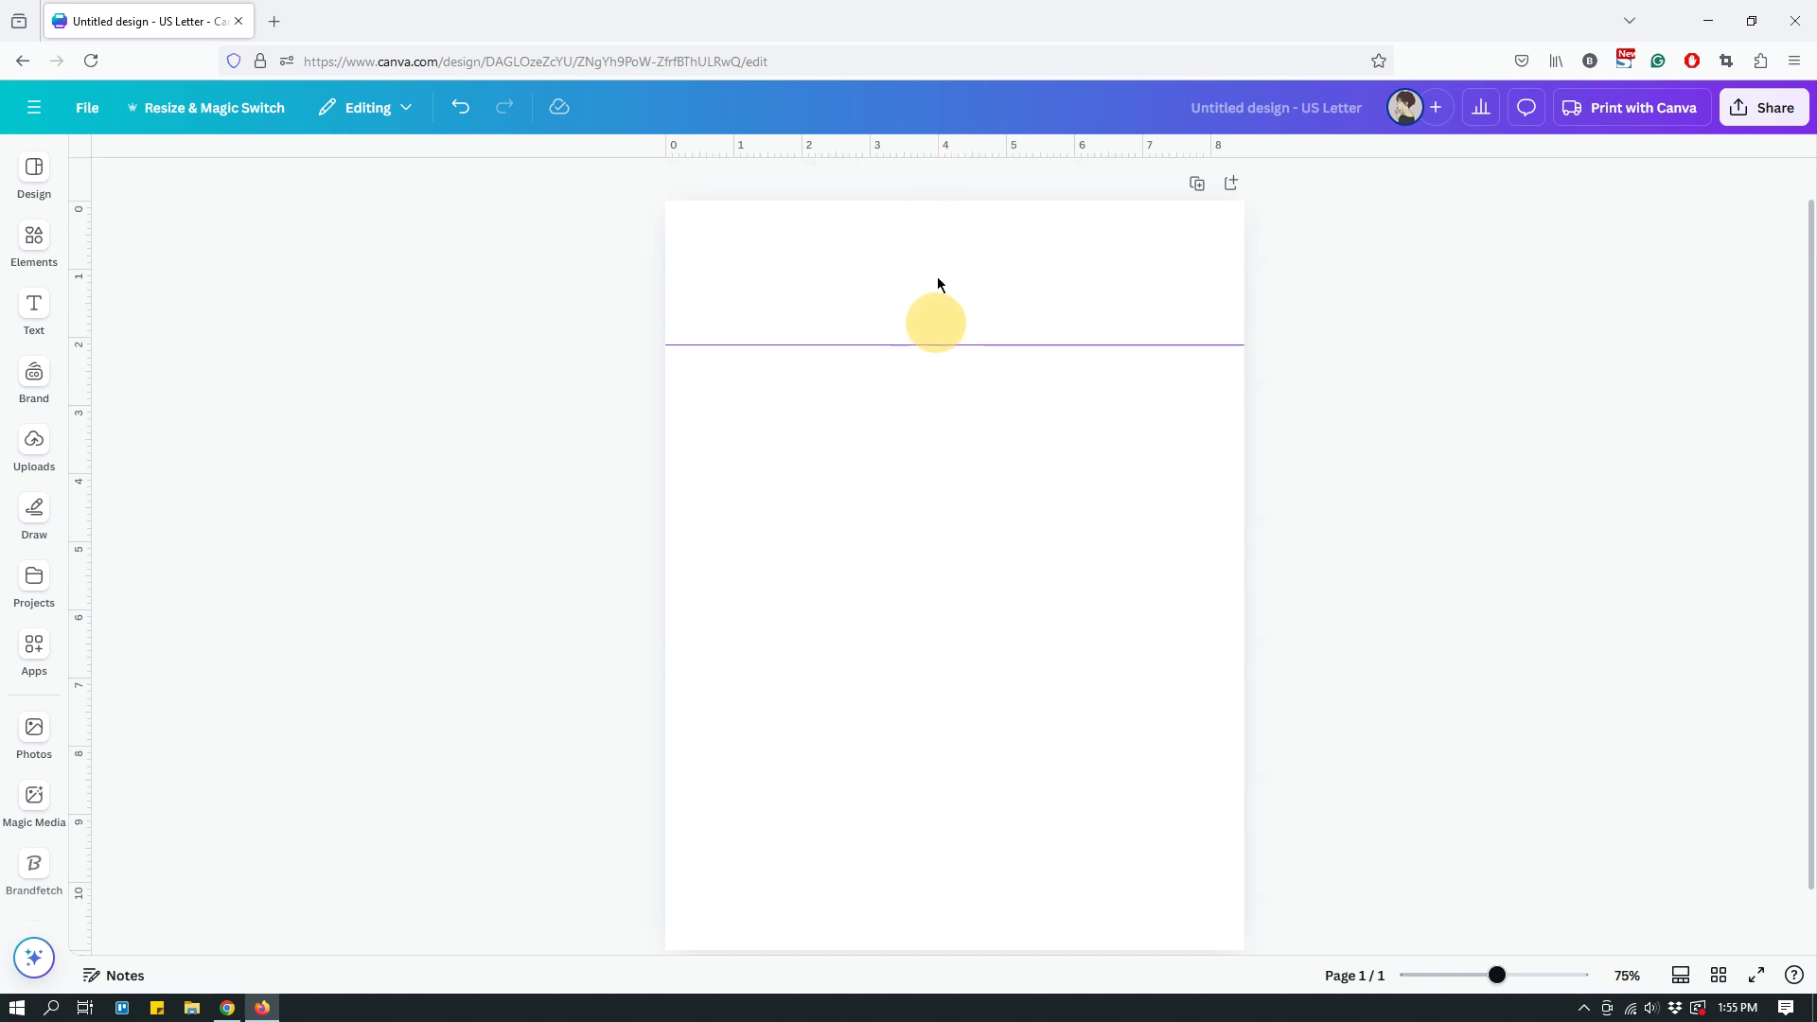
drag(930, 158, 994, 512)
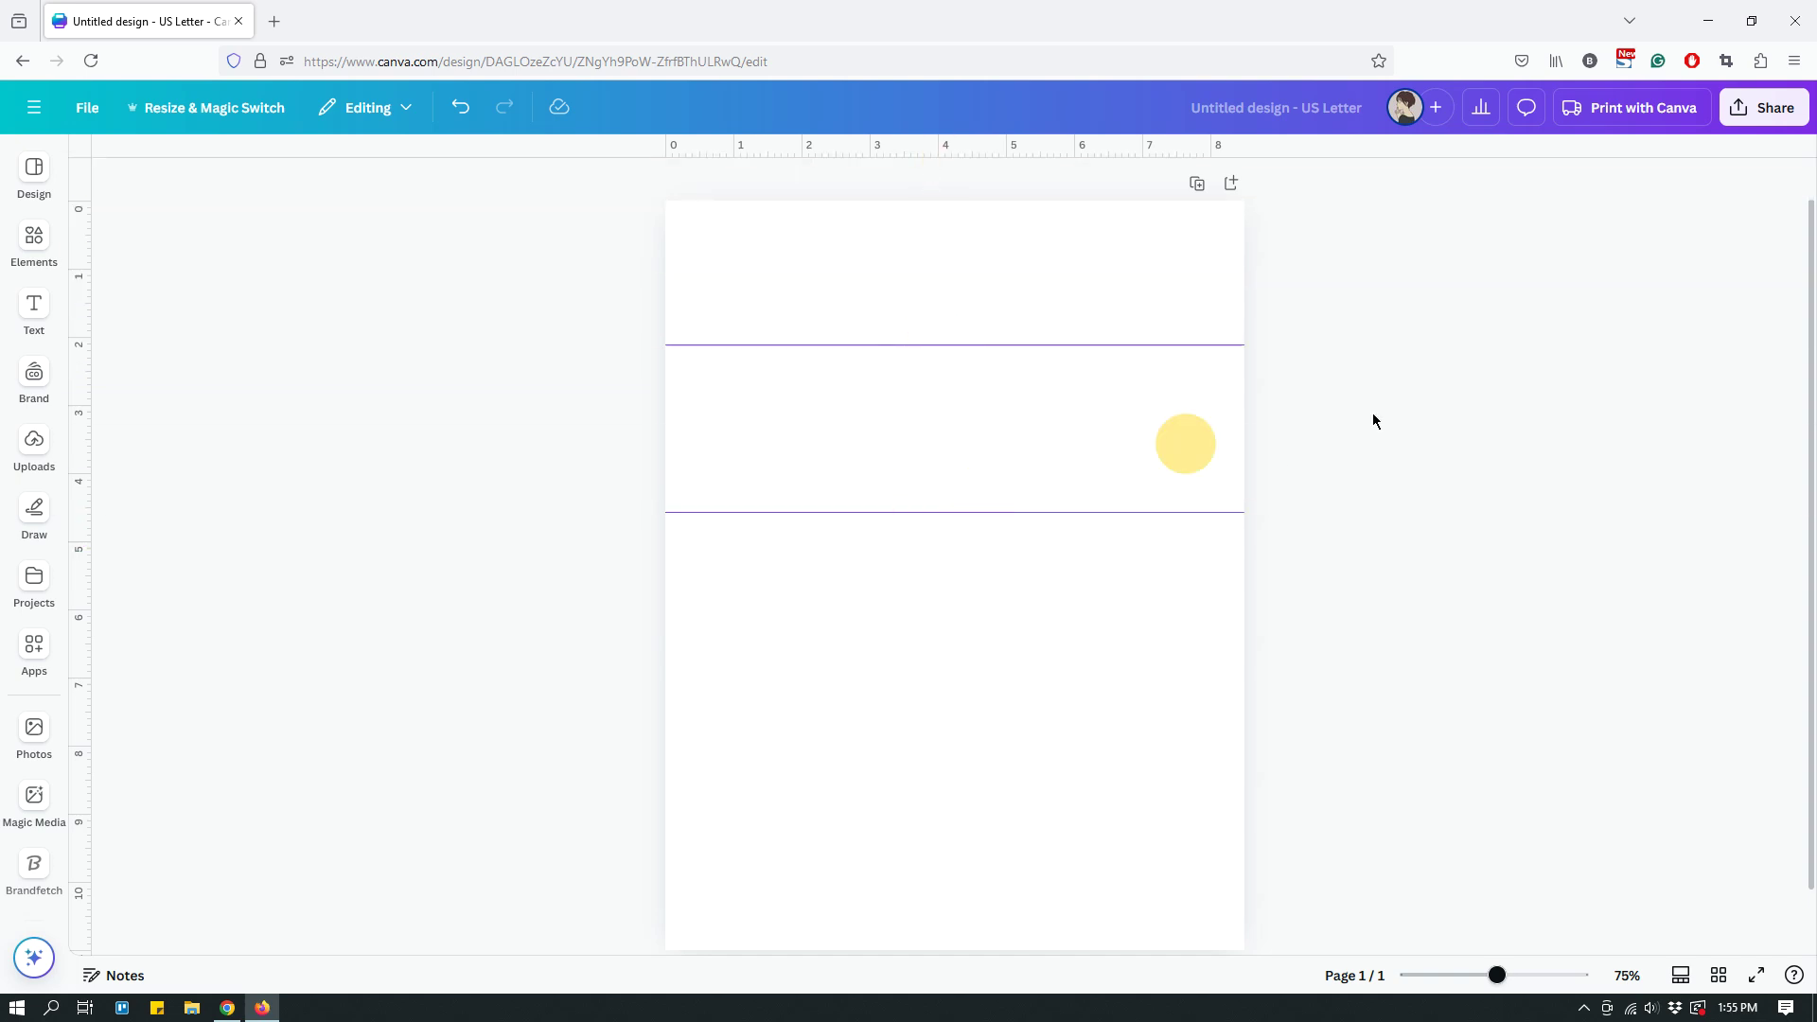
drag(1020, 349, 1086, 146)
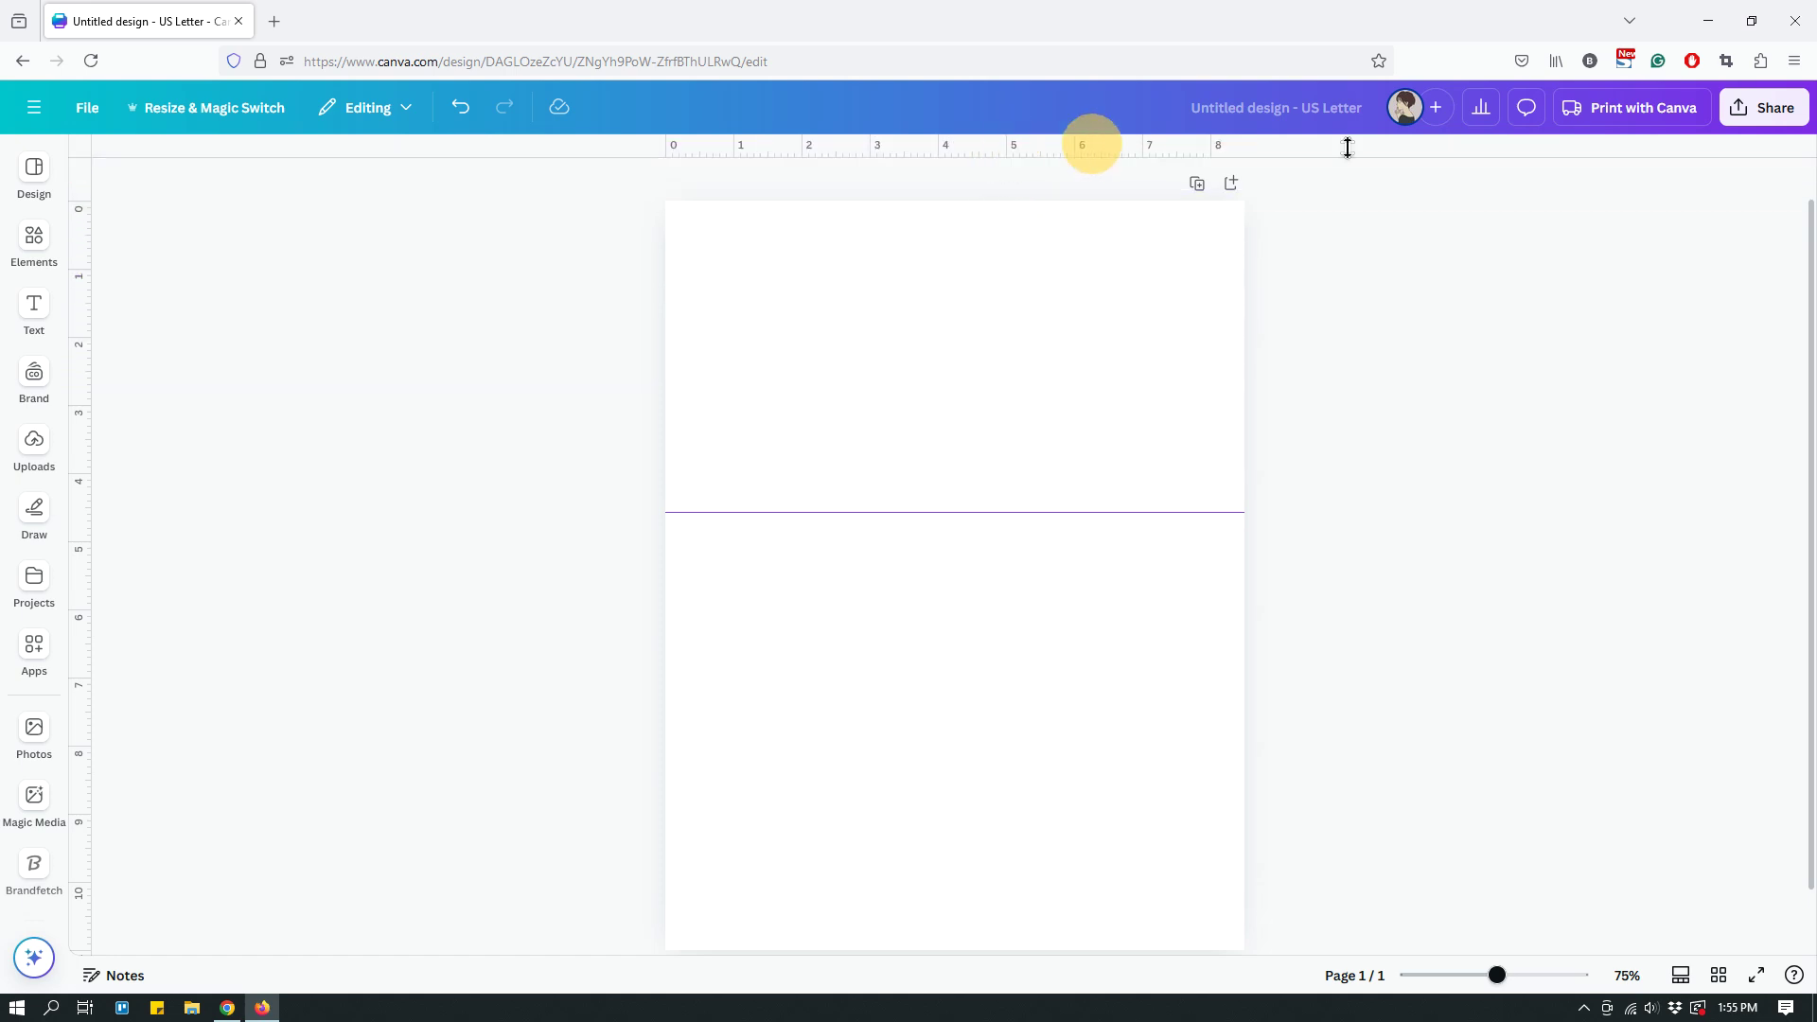
Open the preset guide layouts and preview the 3 Columns and 3x3 Grid options on the page.
click(101, 112)
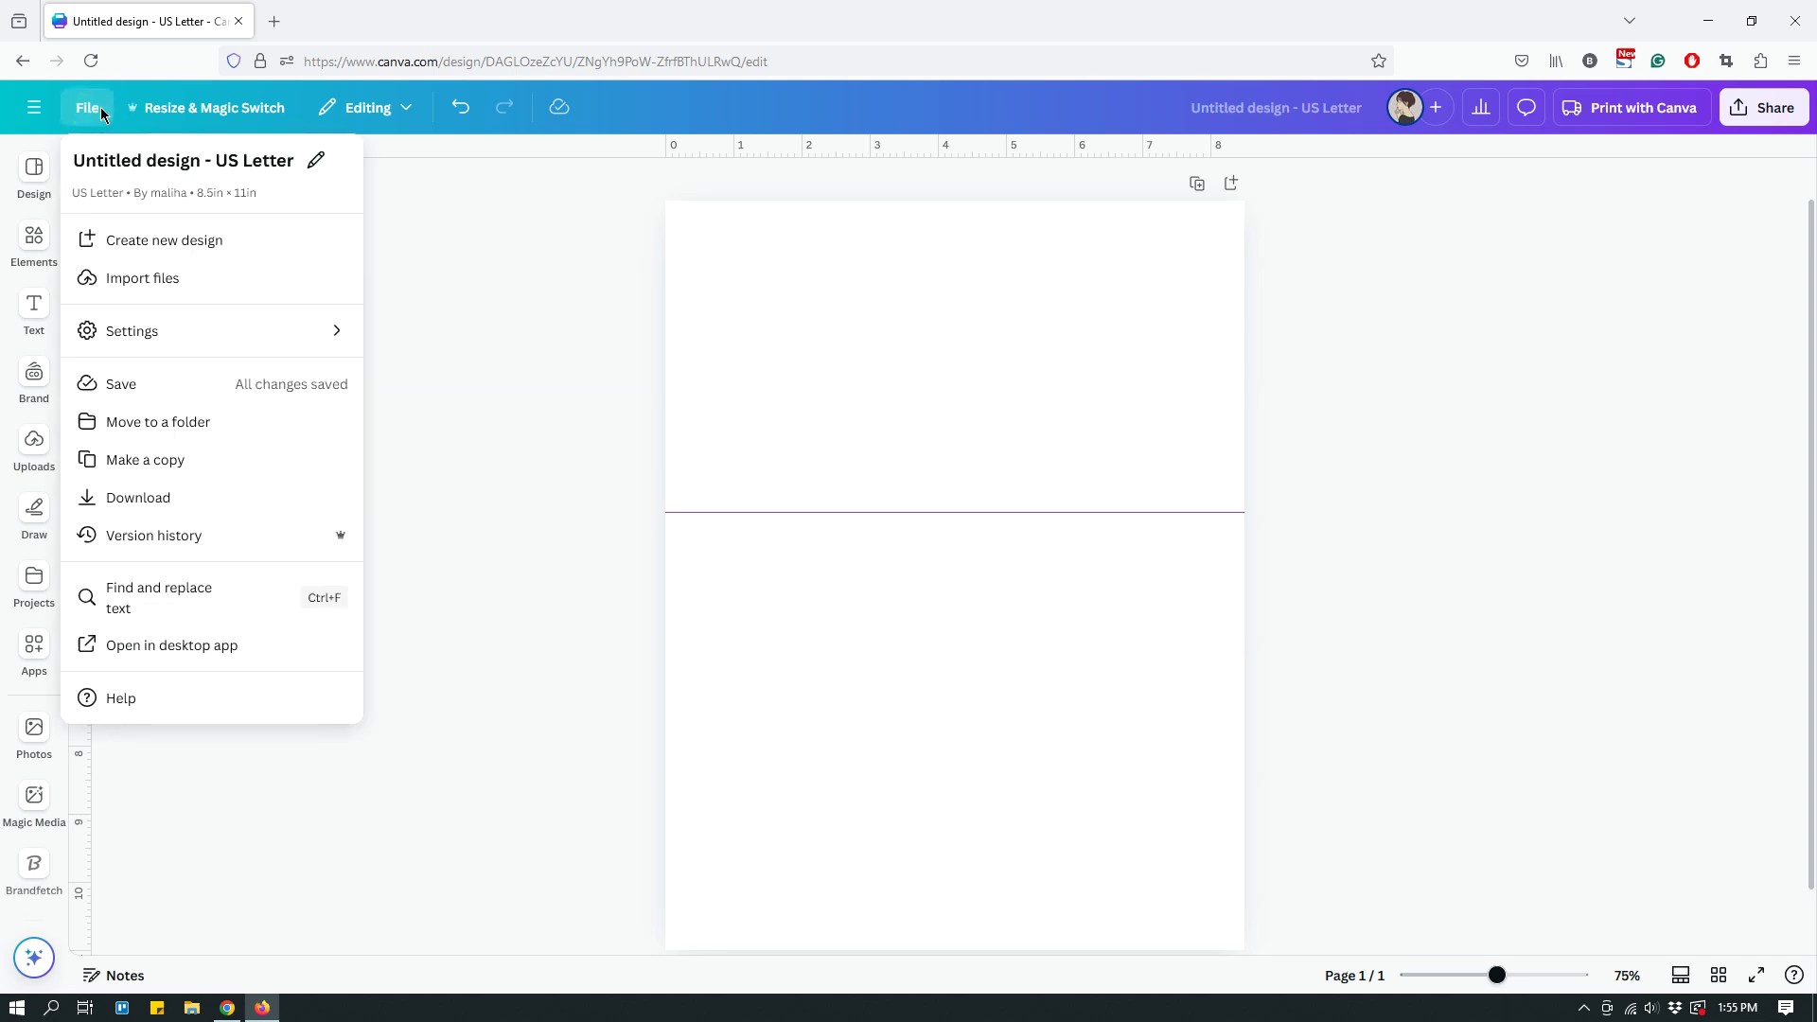
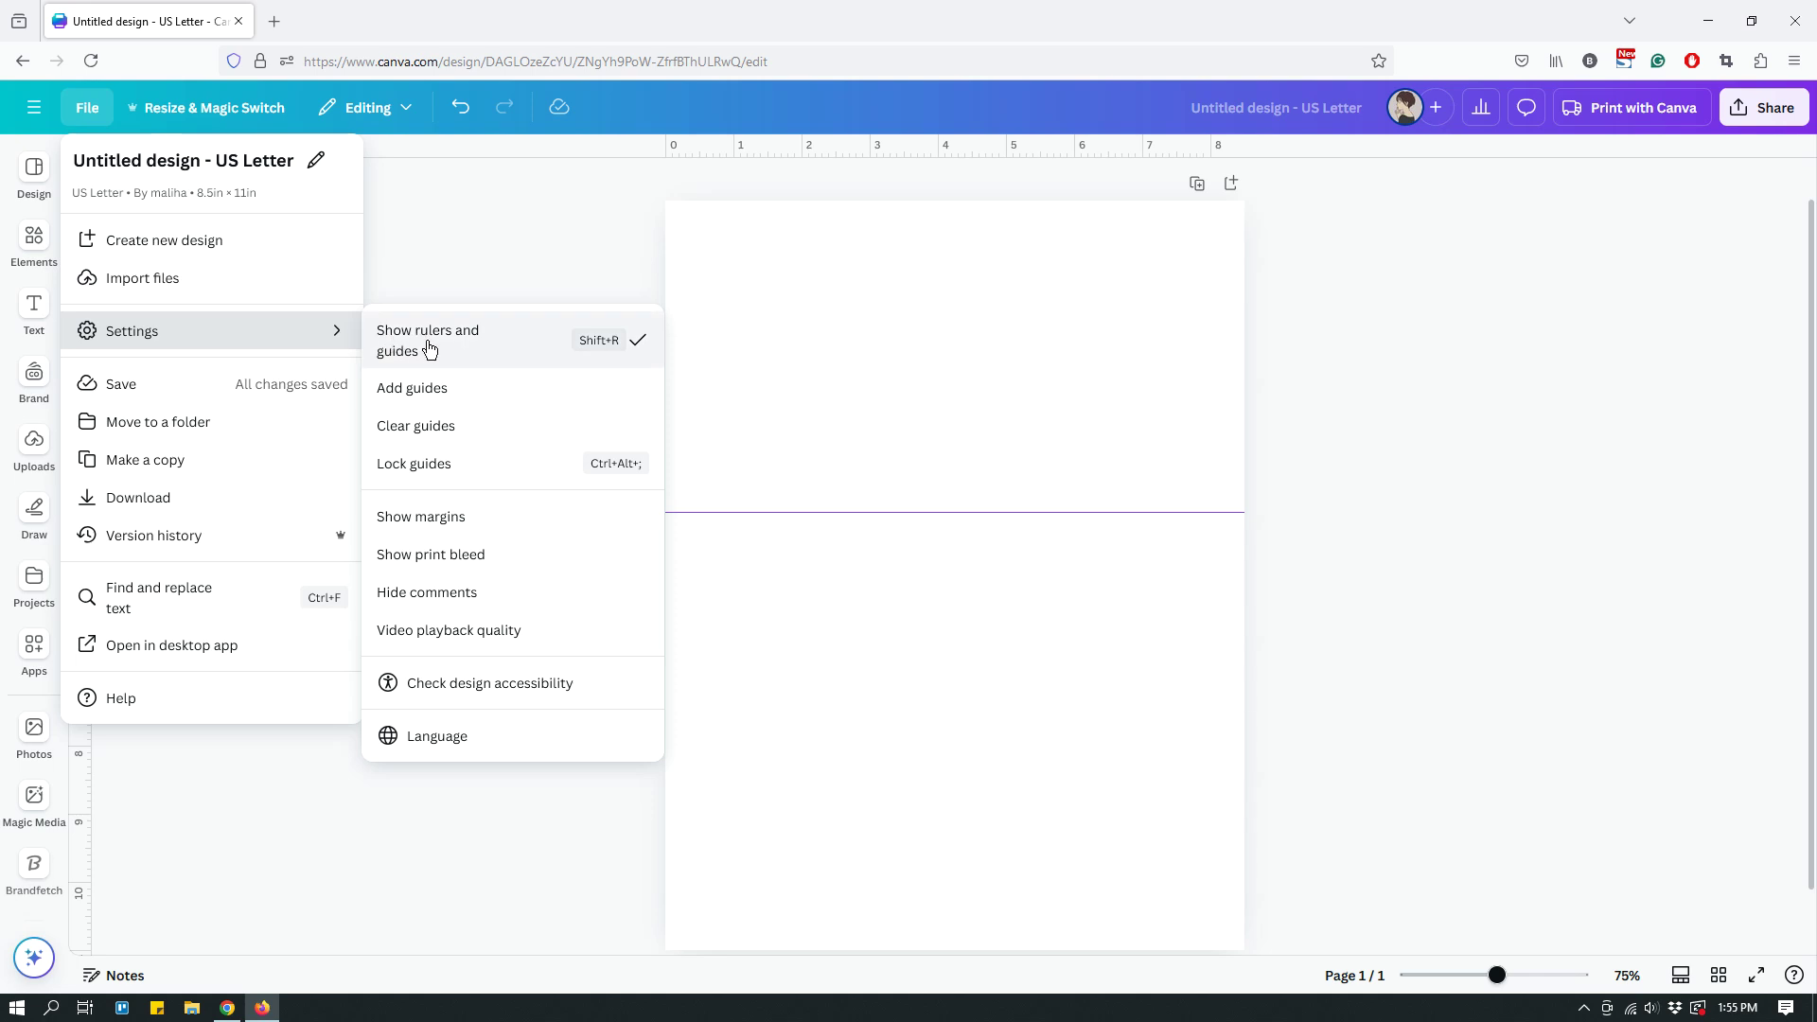
click(434, 397)
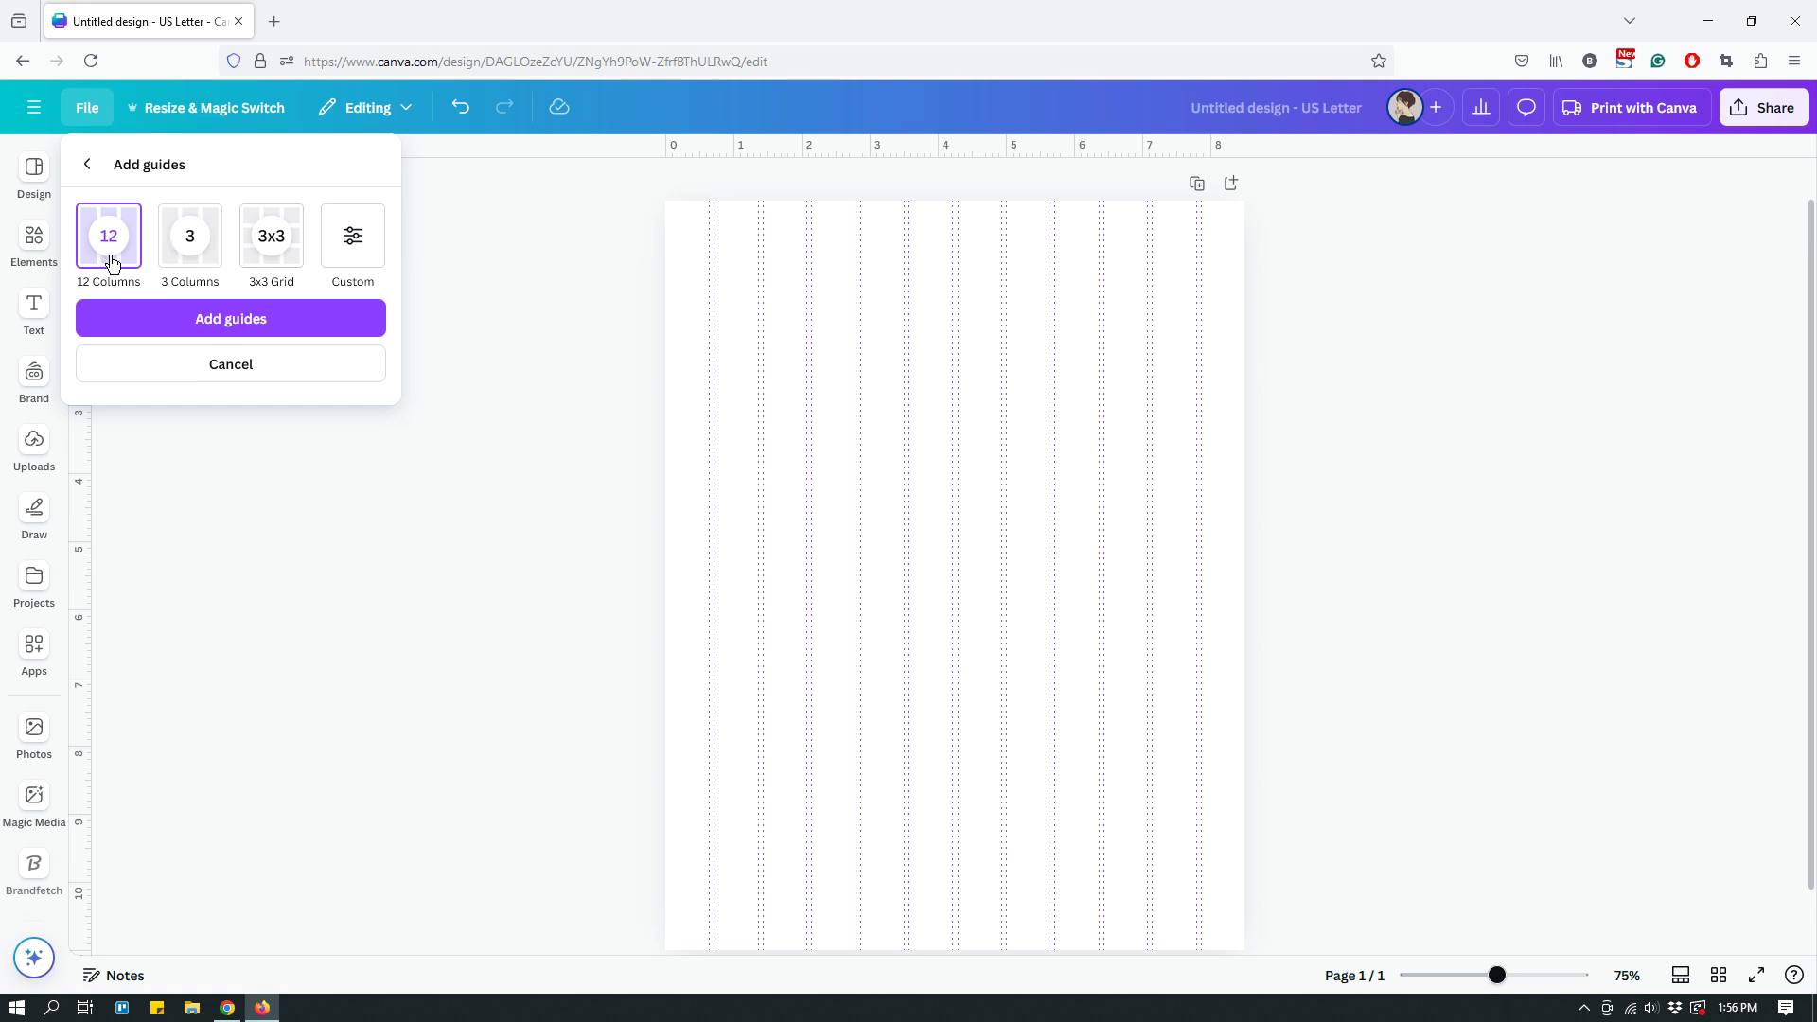
click(195, 248)
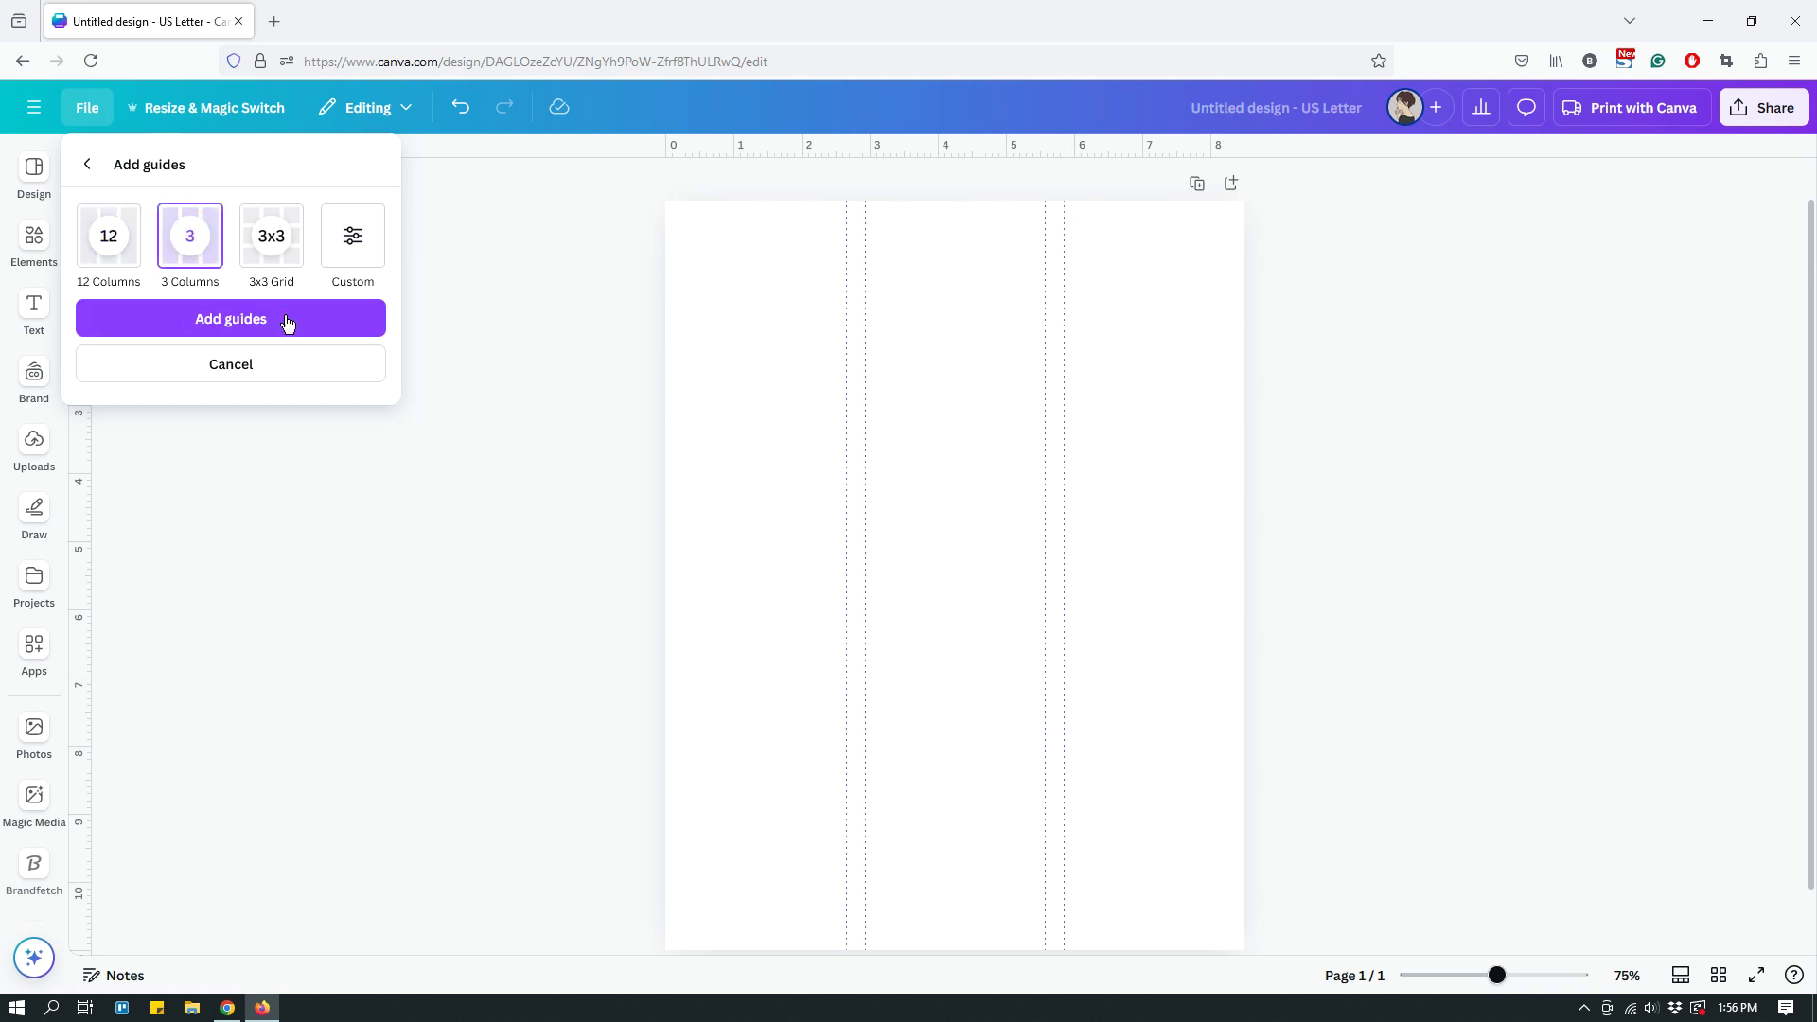
click(269, 250)
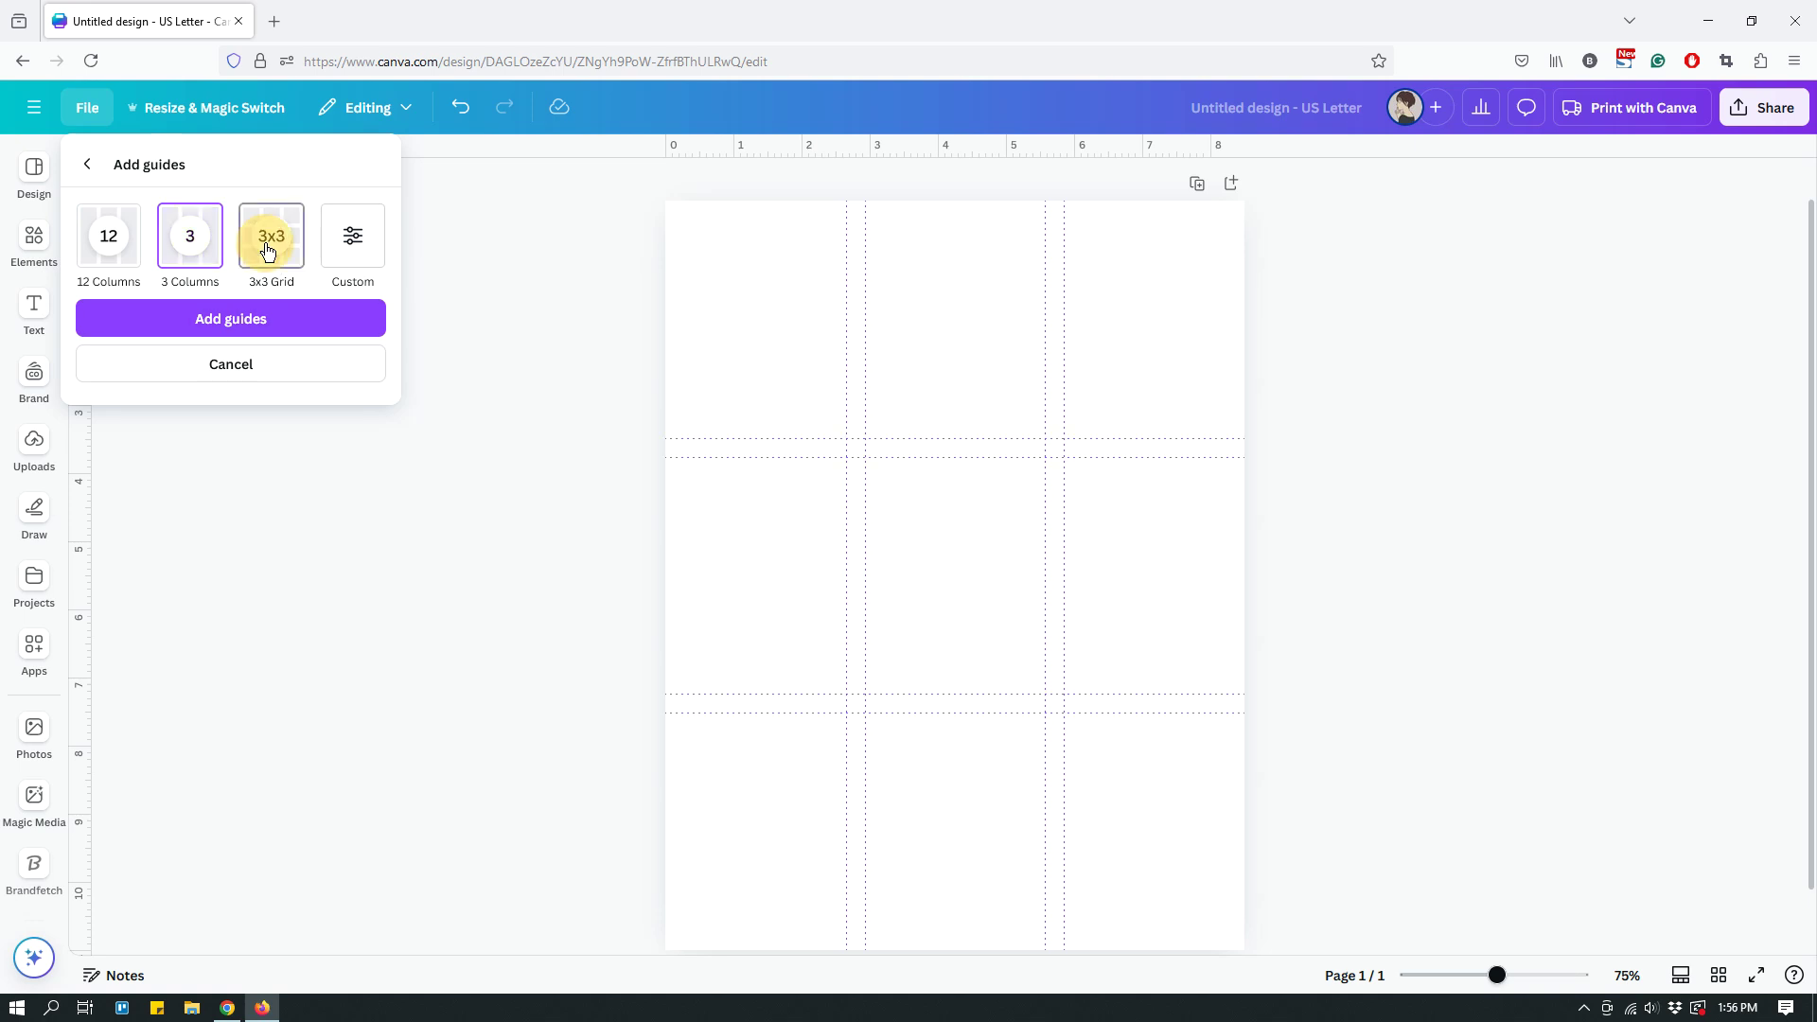
Choose the Custom guide layout and set 4 columns with a 0.2 in gap and a 1 in margin.
click(352, 252)
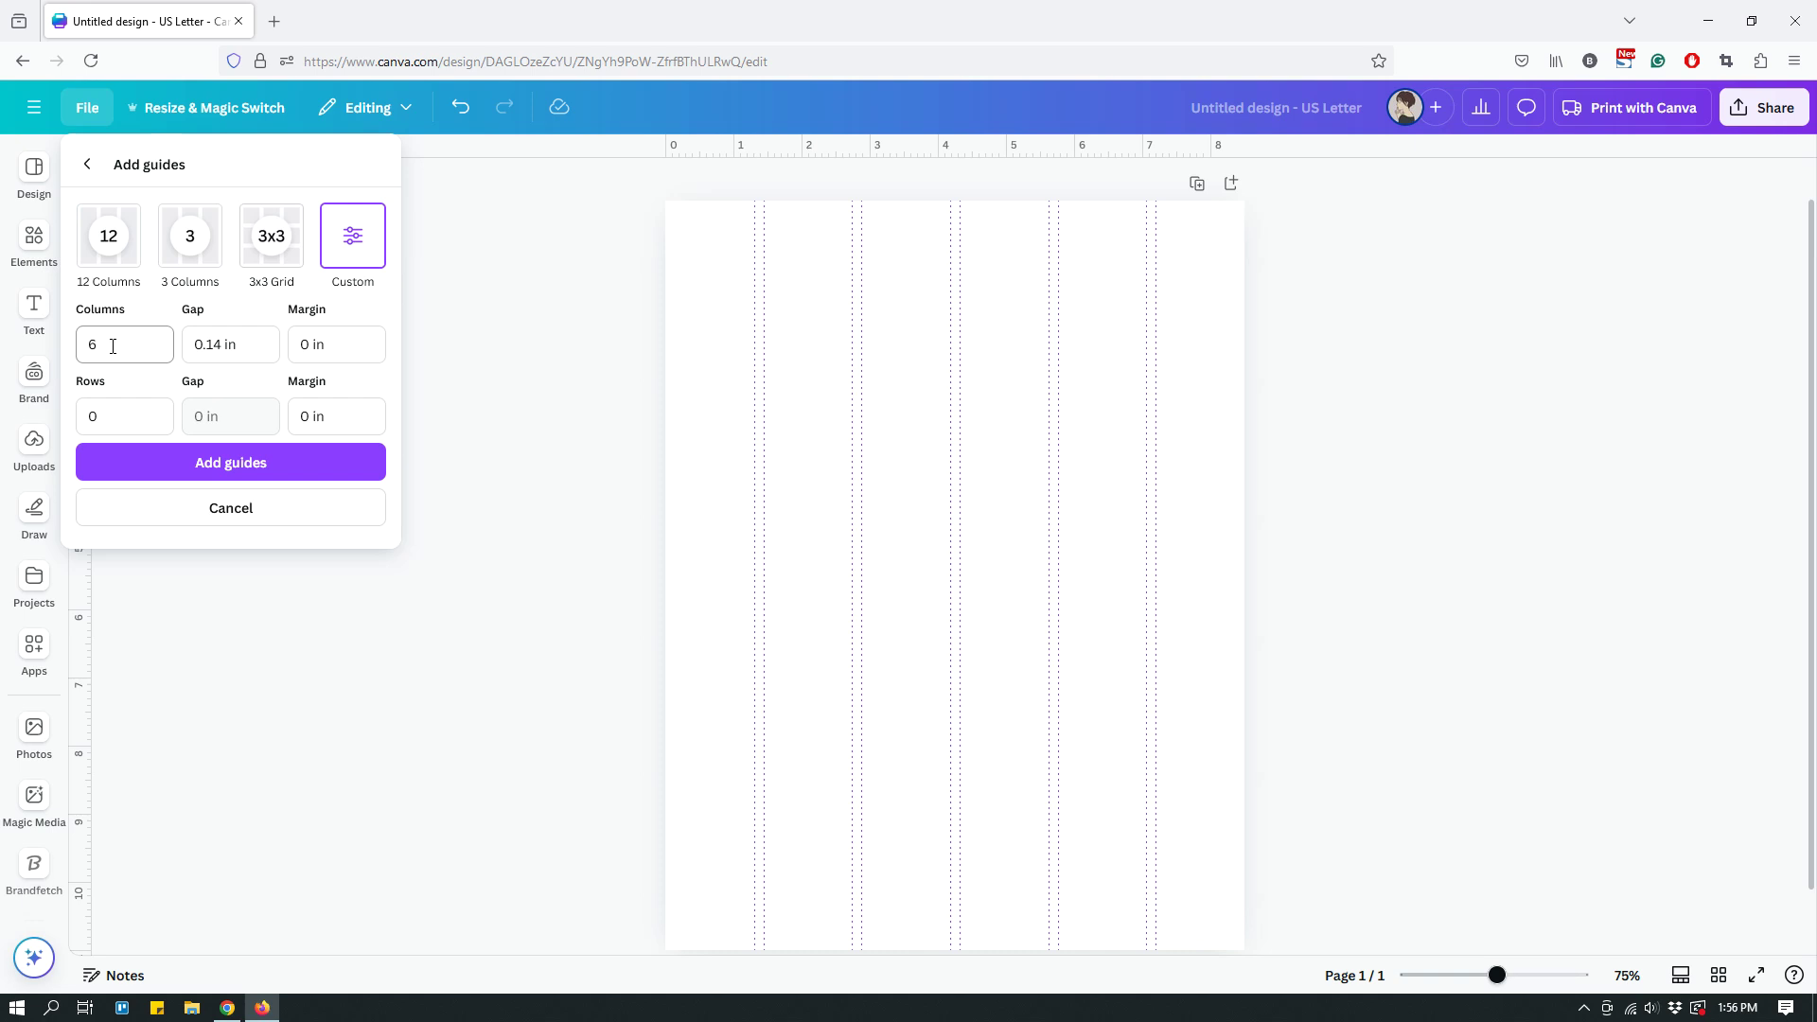
drag(115, 346, 85, 347)
text(4)
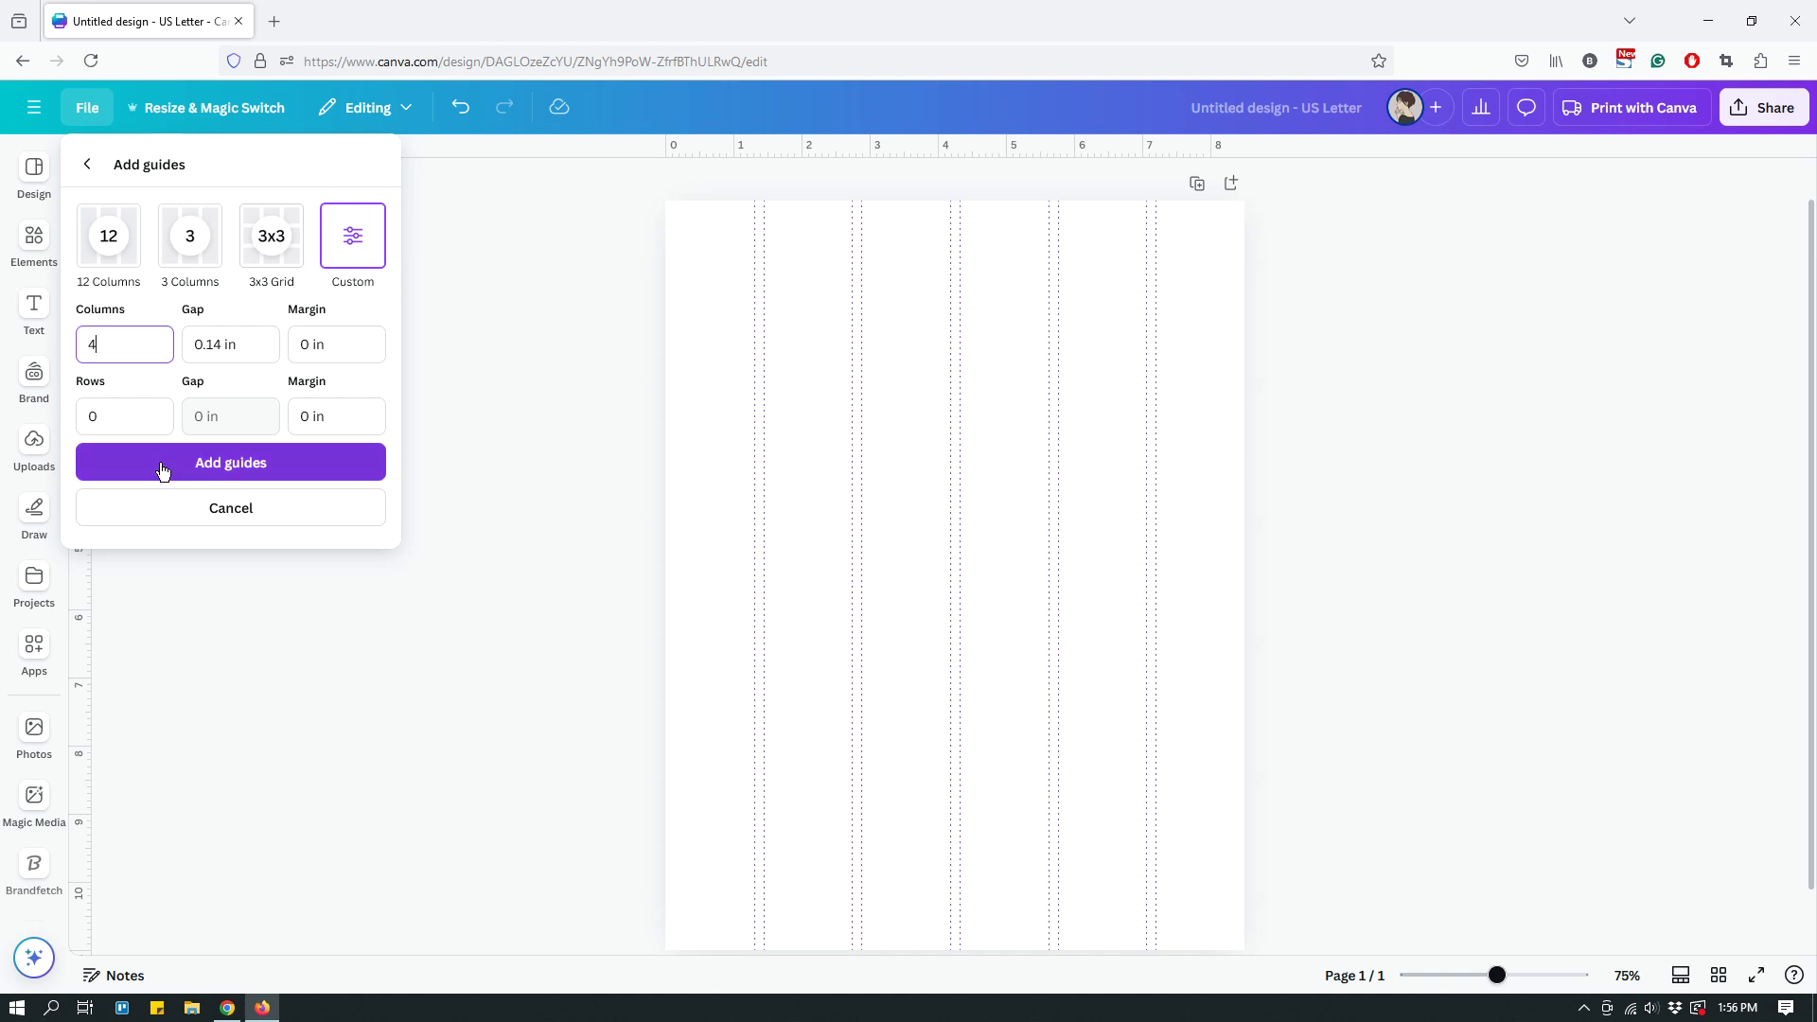
click(216, 343)
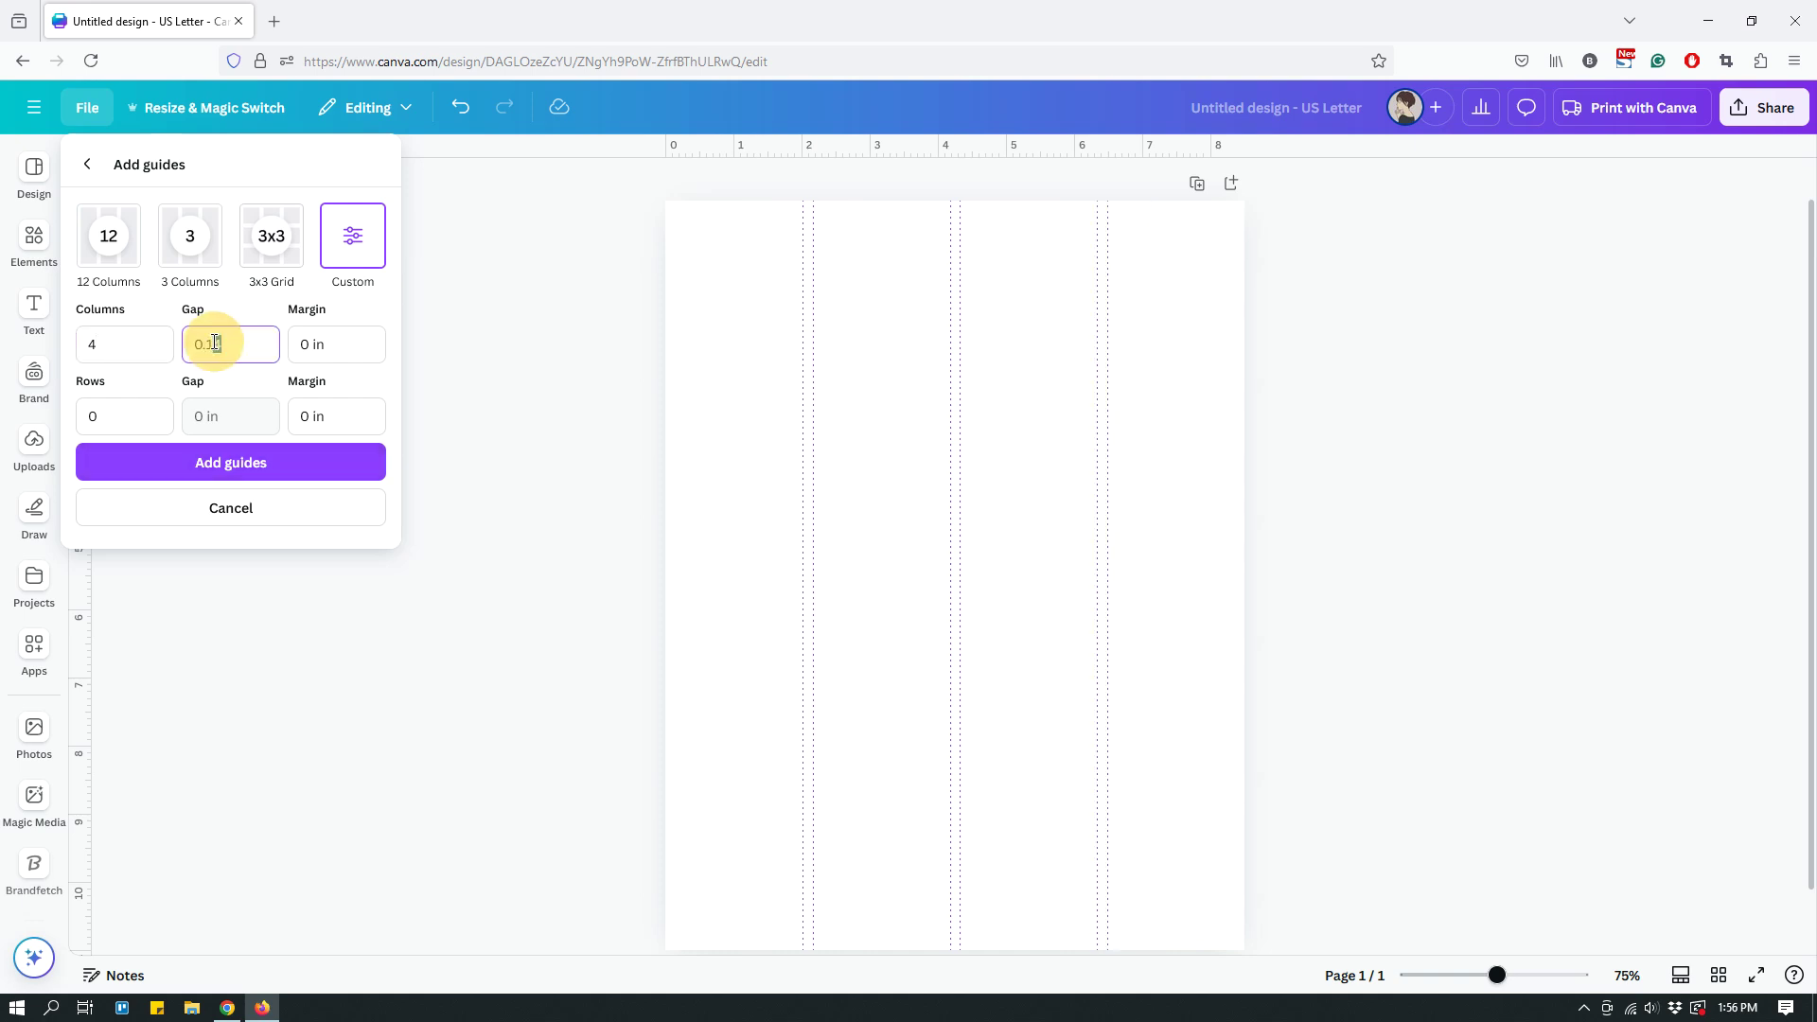
key(BackSpace)
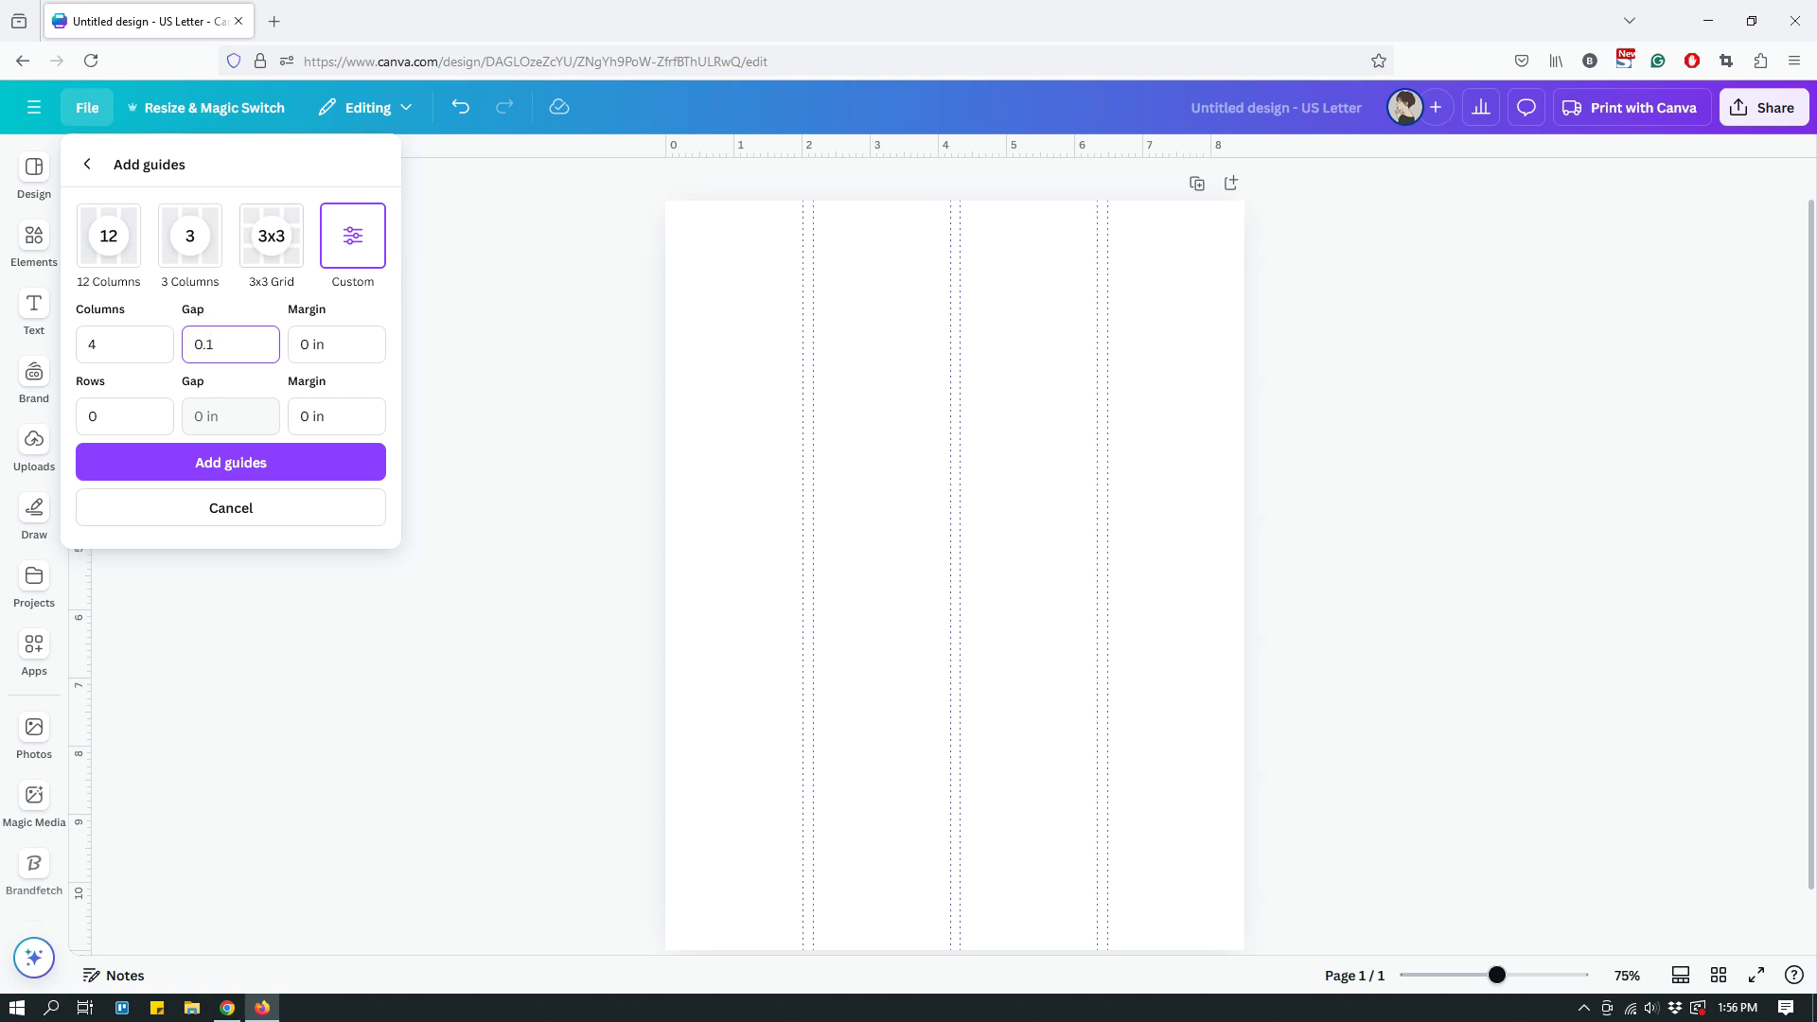
key(BackSpace)
text(2)
click(309, 342)
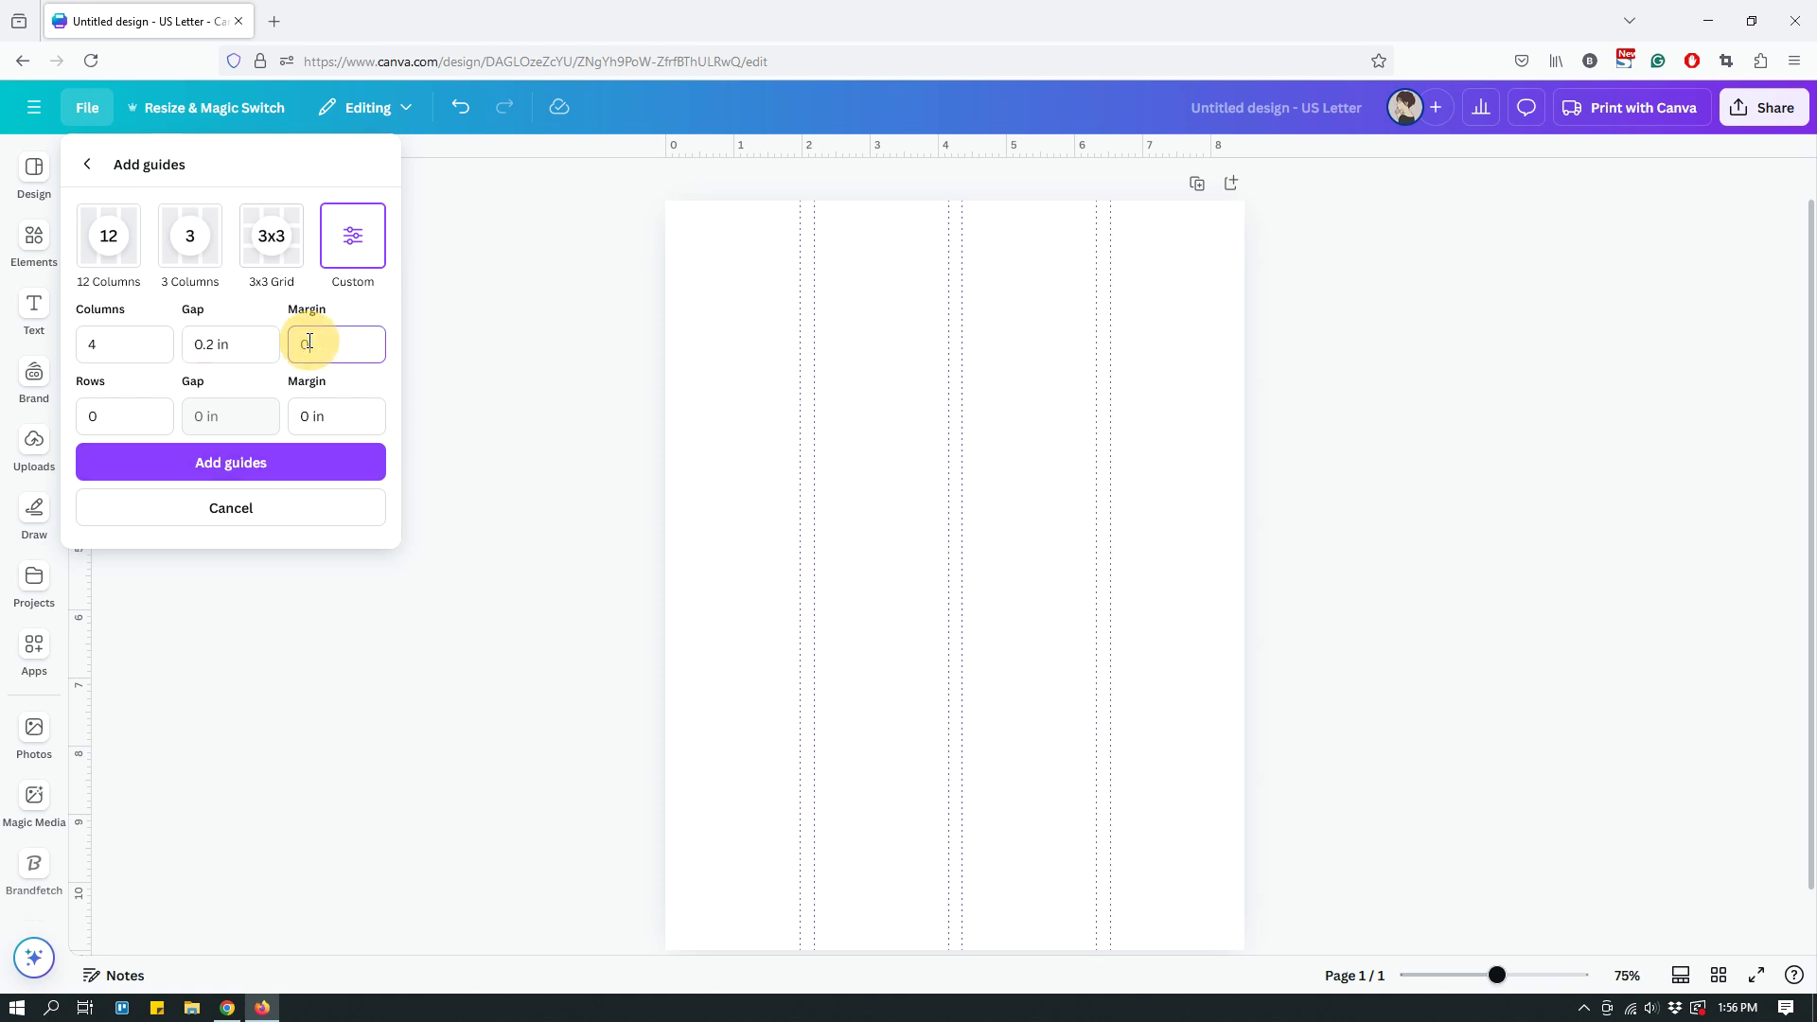
key(BackSpace)
text(1)
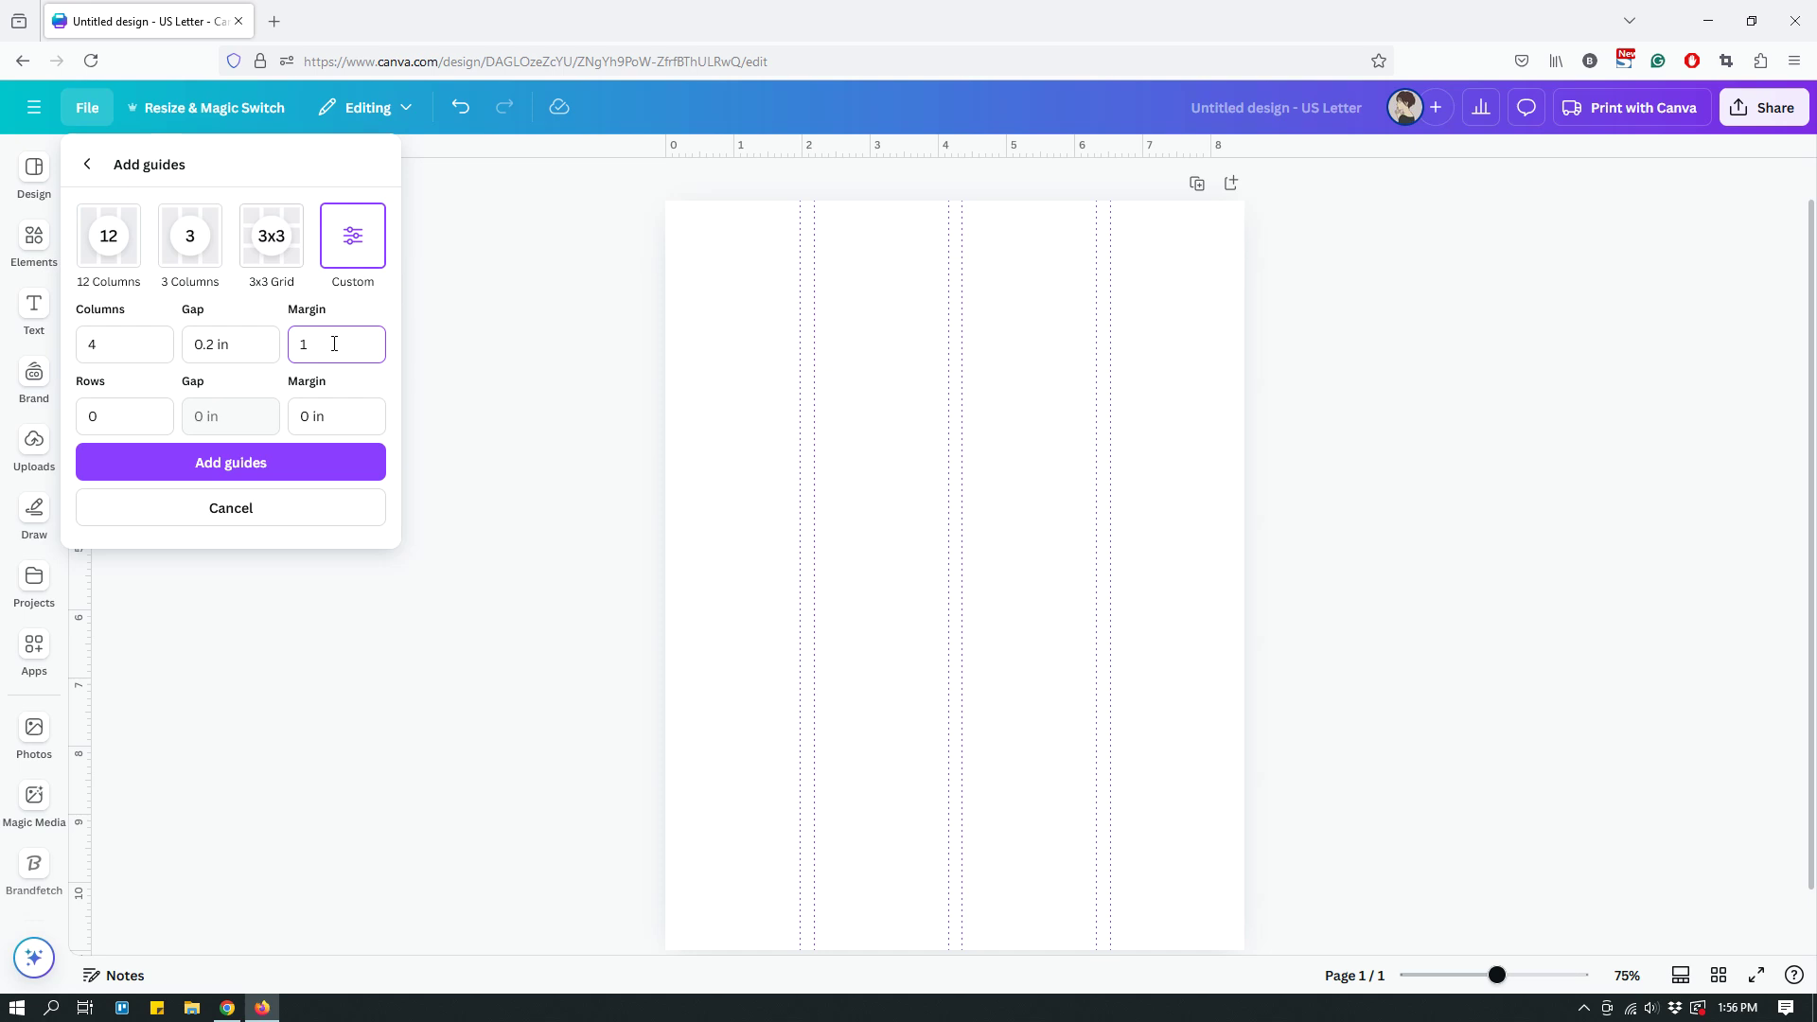
Set 6 rows with a 1 in margin for the custom layout and add the guides to the page.
click(129, 416)
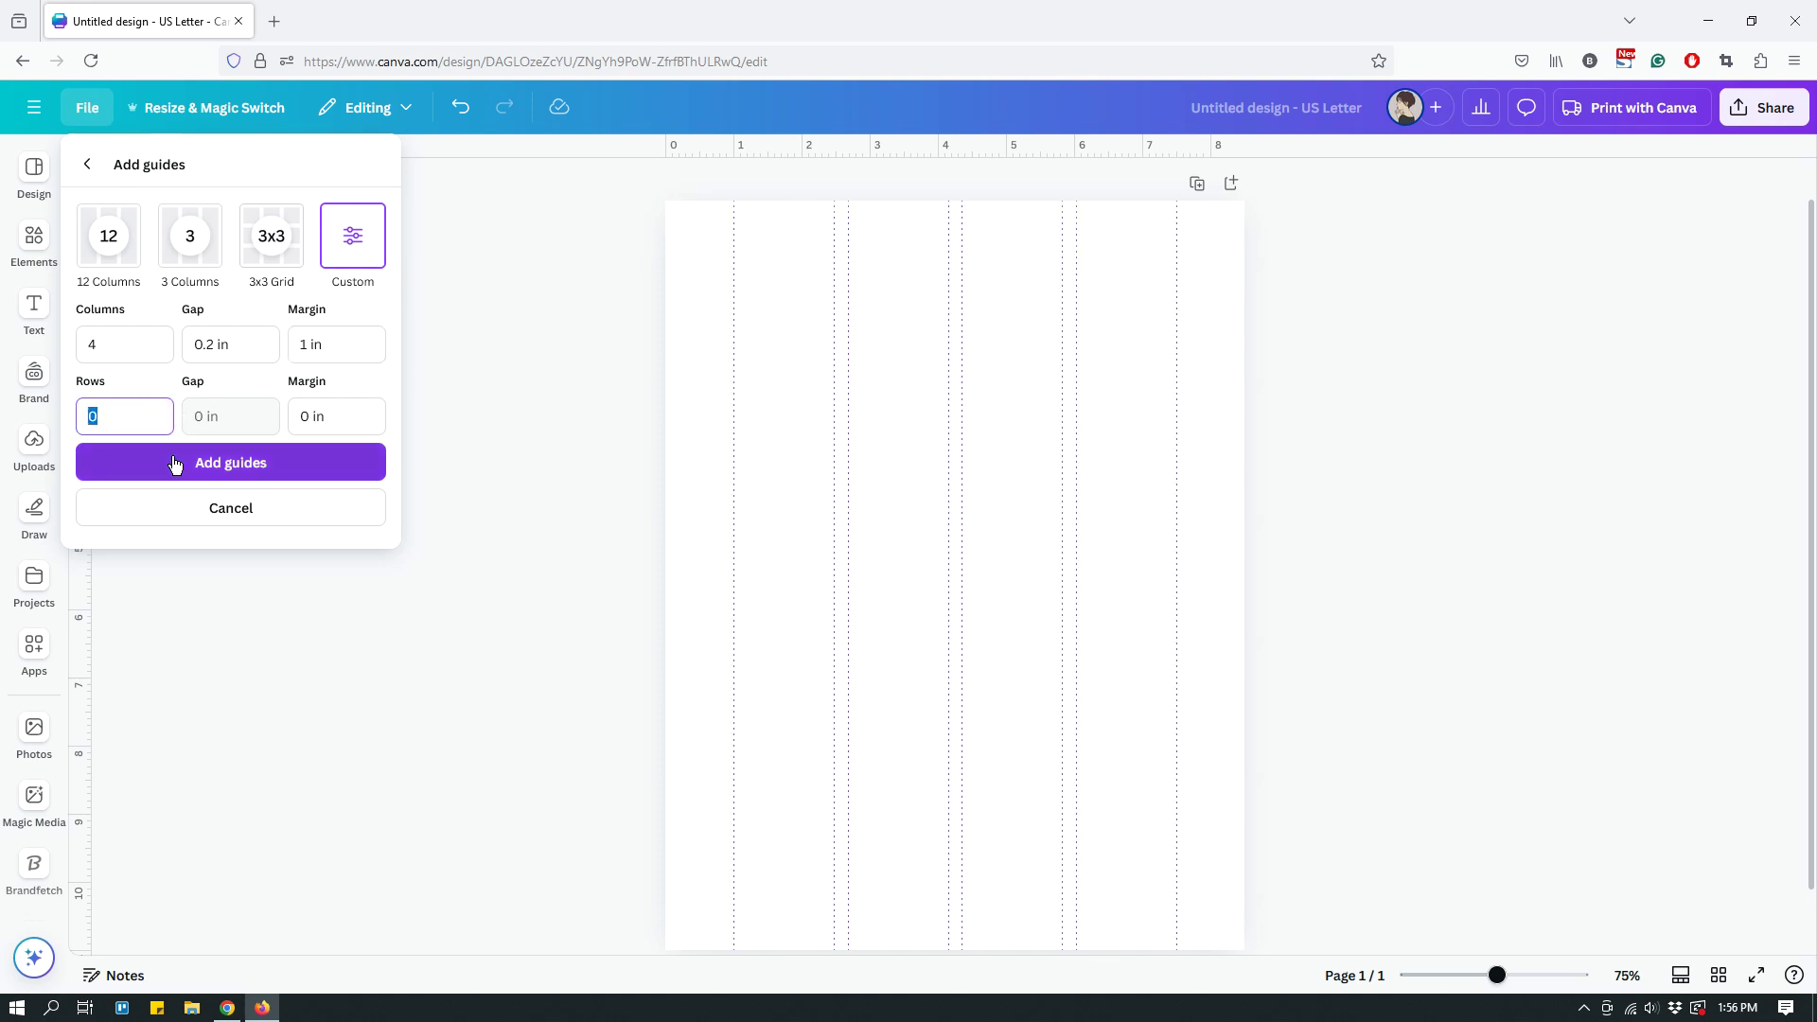
text(6)
click(301, 415)
text(1)
click(269, 464)
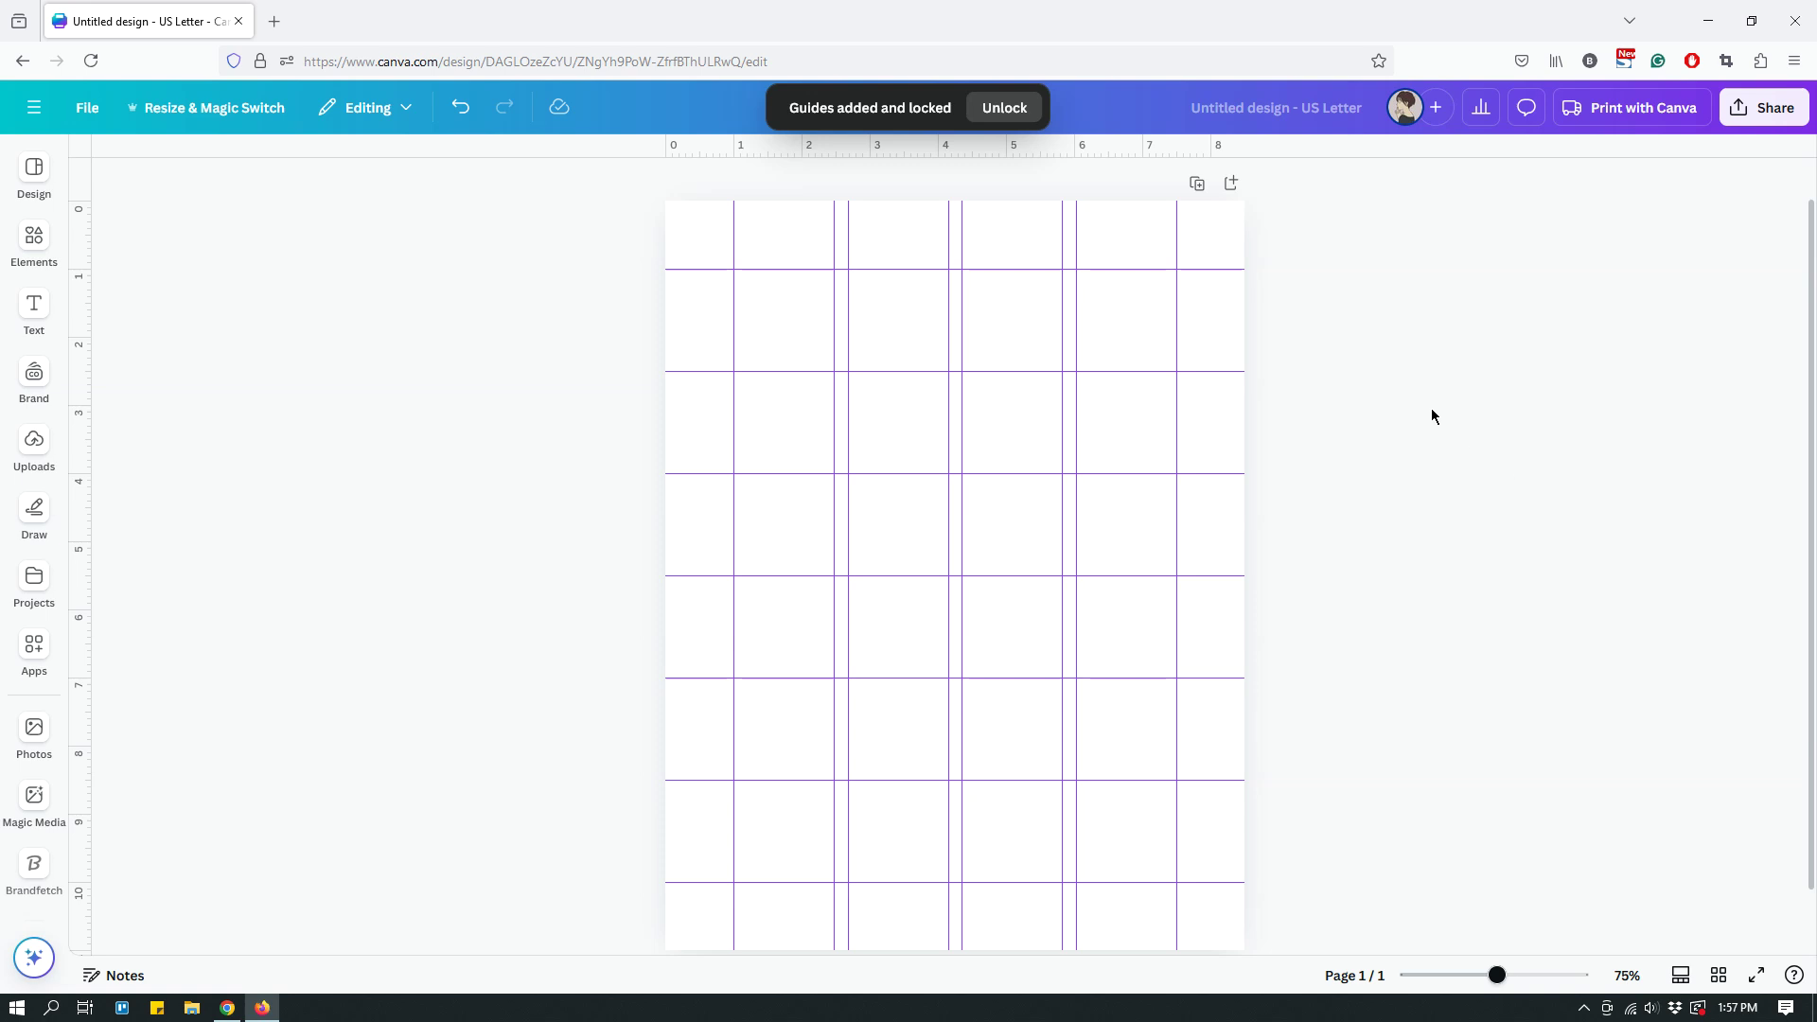
Check the Lock guides setting and test whether the guides on the page can be selected.
click(89, 110)
mouse_move(211, 337)
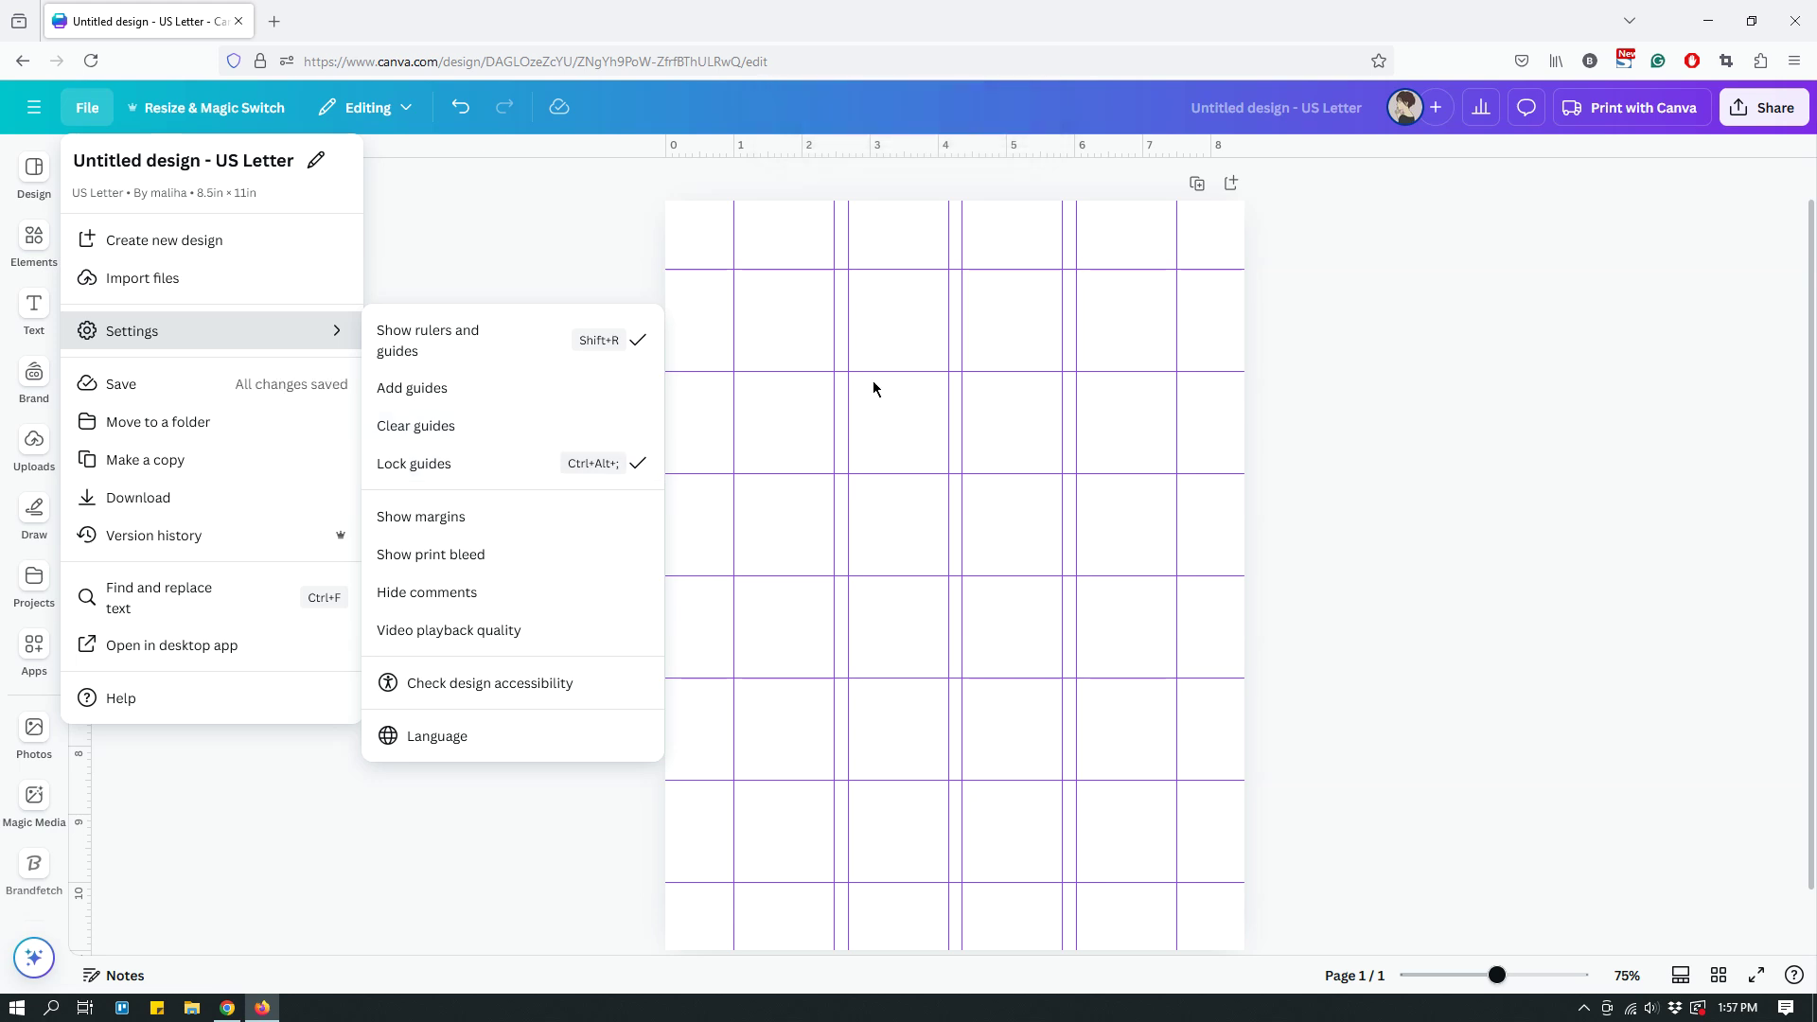
click(880, 343)
click(889, 271)
click(721, 267)
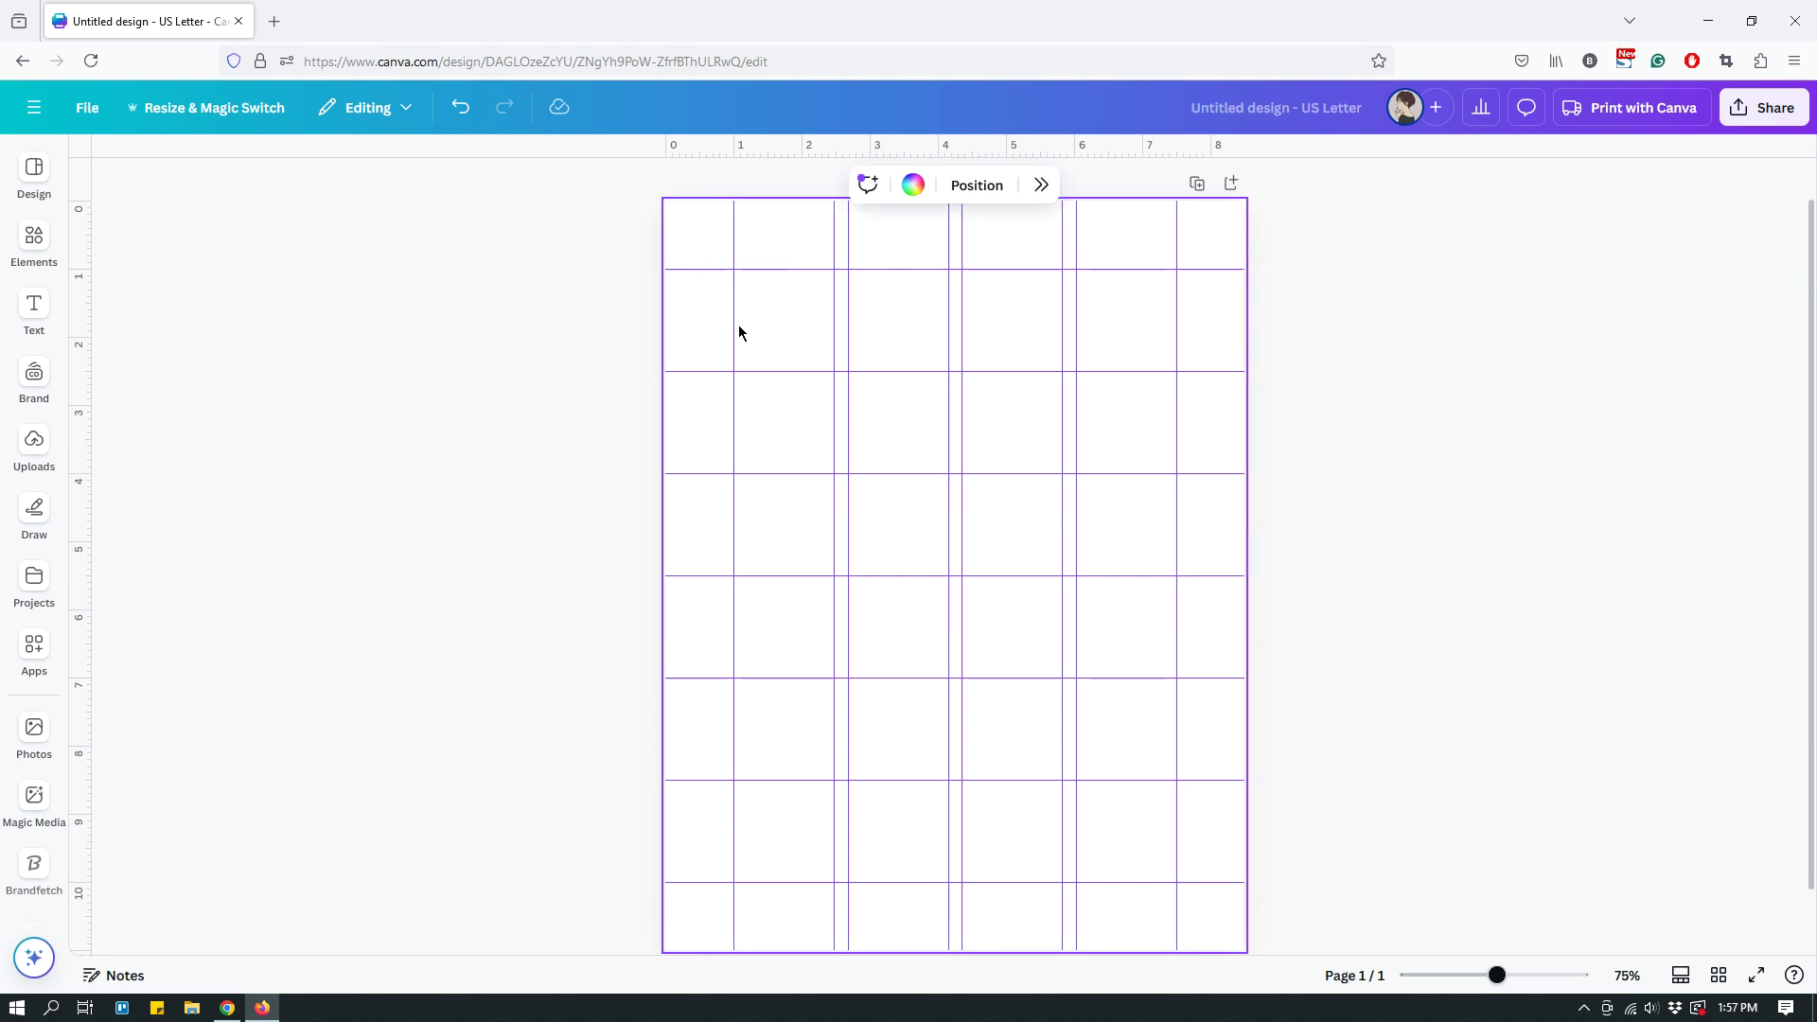
click(1261, 386)
click(1090, 399)
click(92, 109)
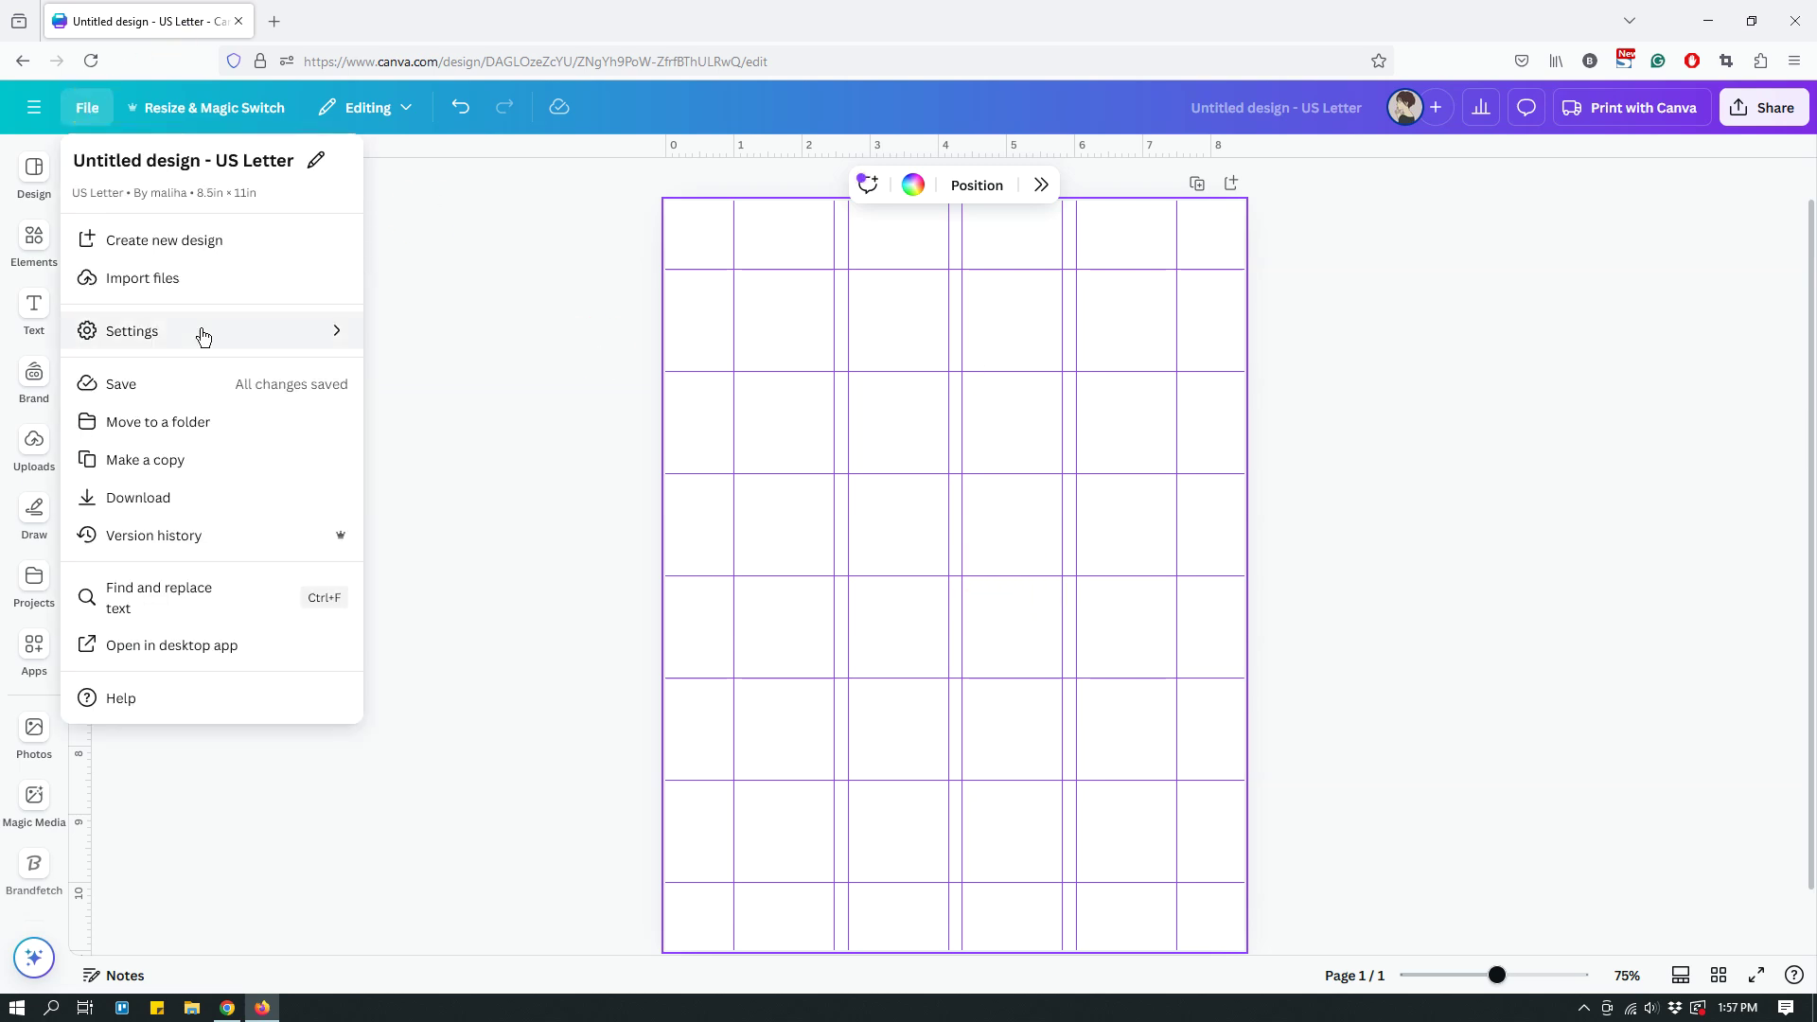
click(206, 333)
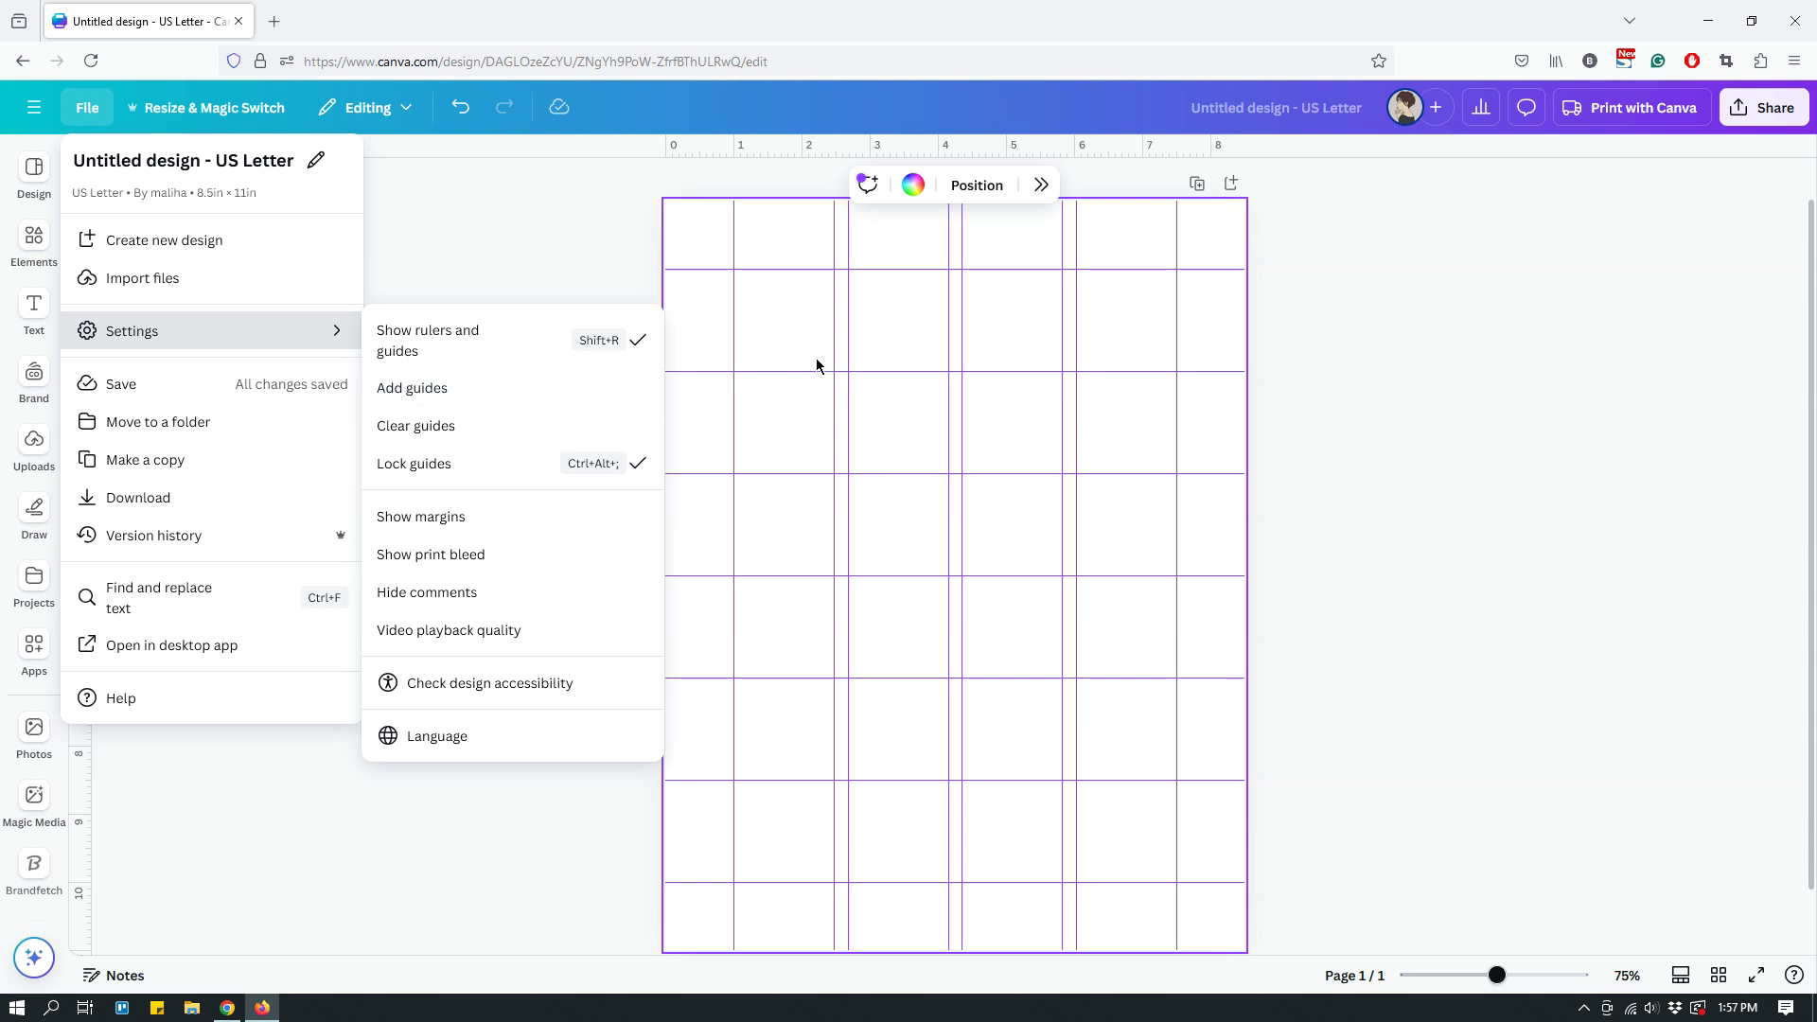
click(768, 343)
click(599, 154)
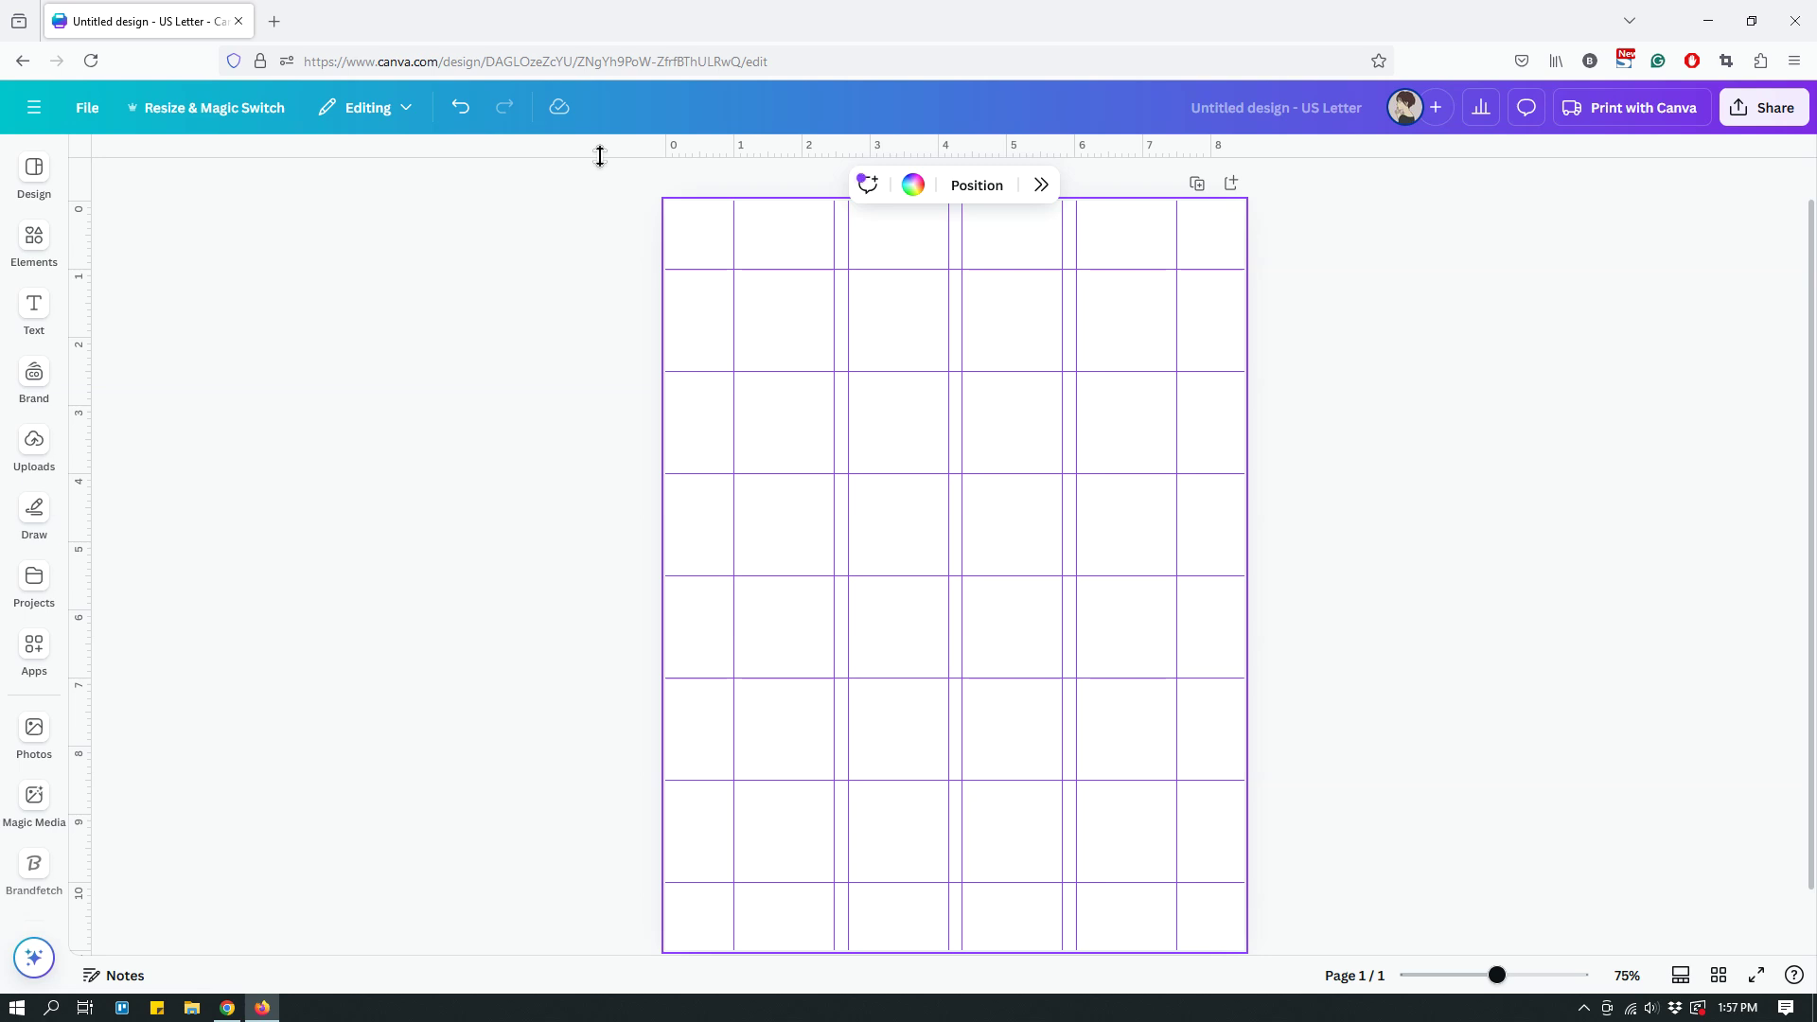
Try again to select the locked grid guides on the page.
click(1427, 346)
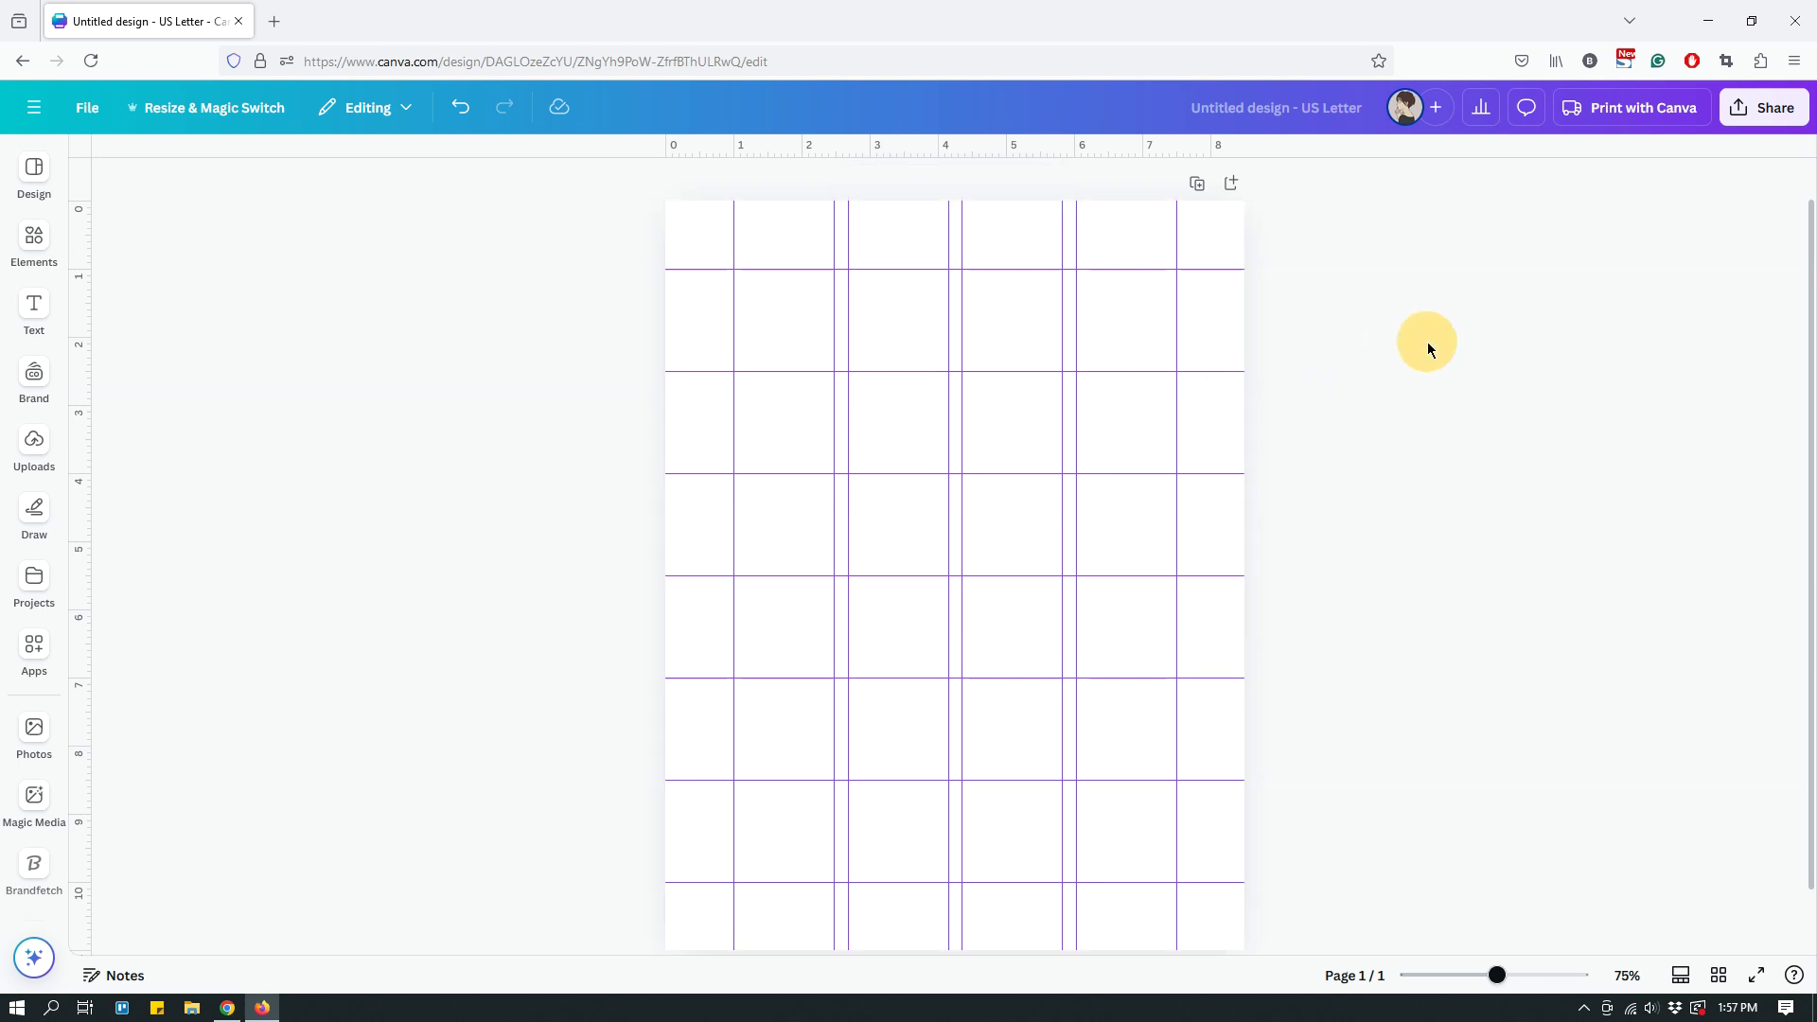
click(1074, 378)
click(849, 410)
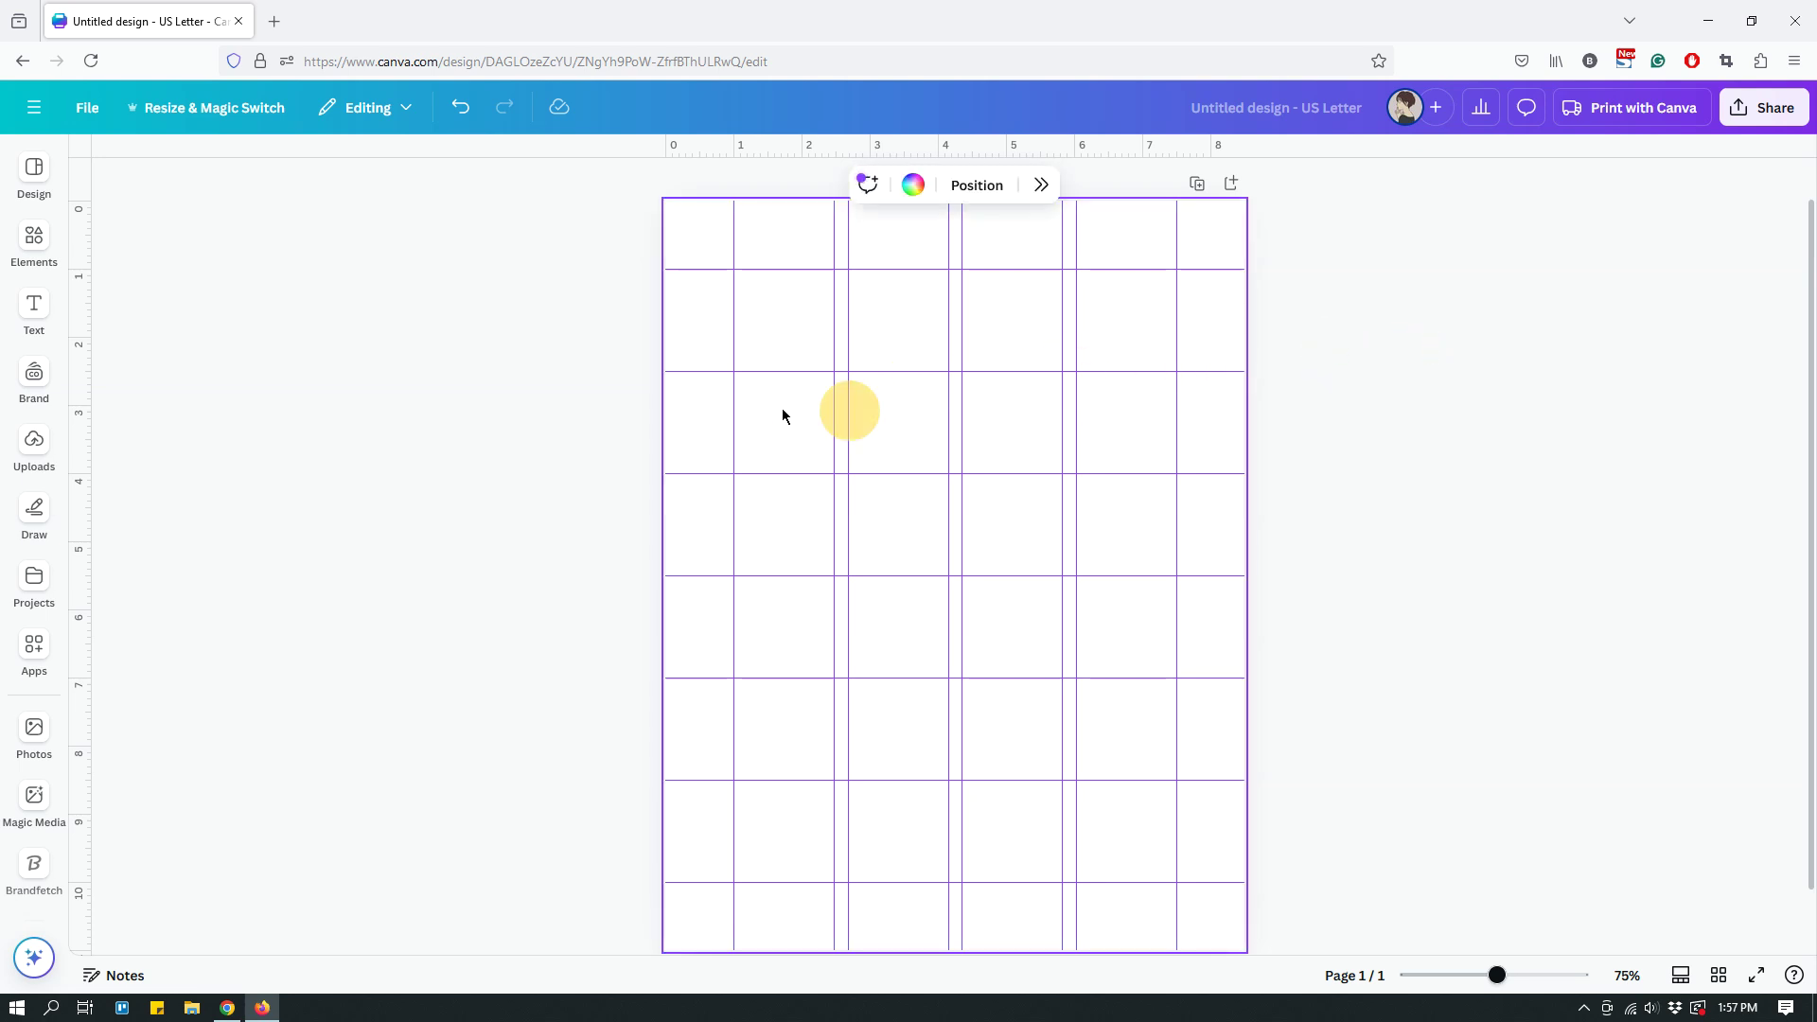
Clear all guides from the page and deselect the page.
click(87, 107)
mouse_move(154, 339)
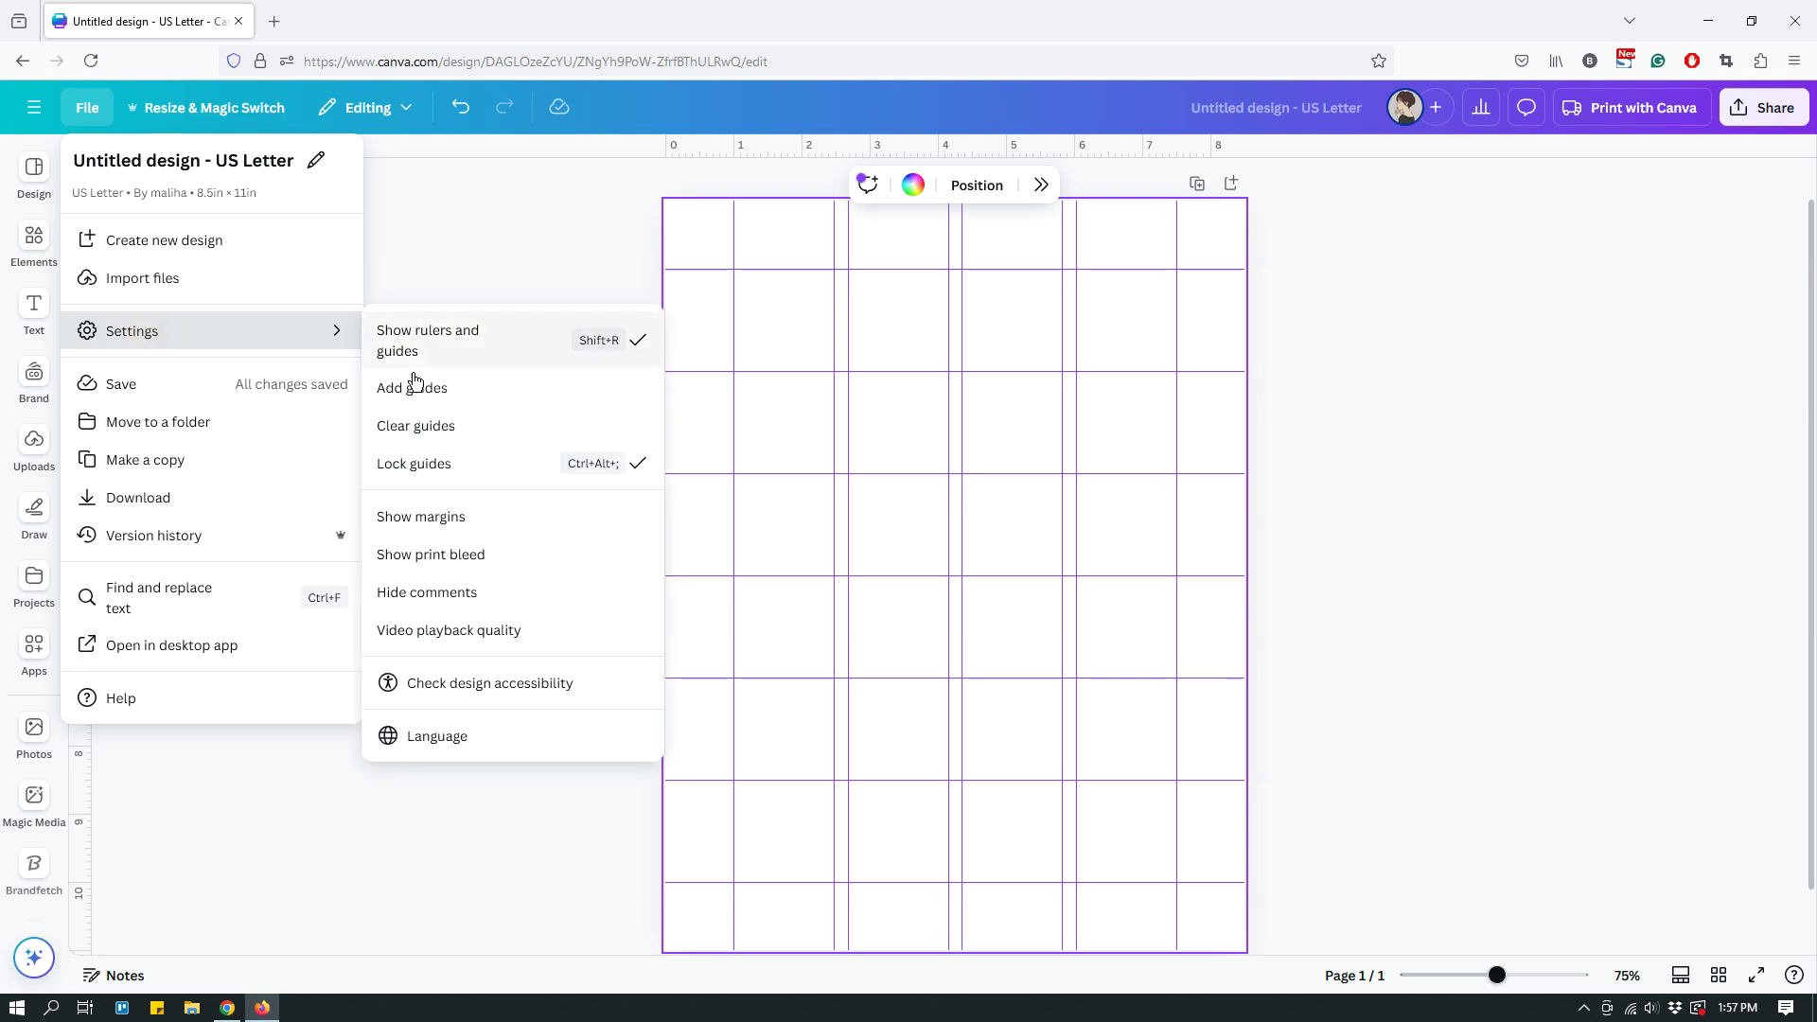
click(428, 434)
click(1363, 328)
Place three horizontal guides across the page at about 0.85 in, 5.5 in and 9.5 in.
drag(836, 156, 835, 258)
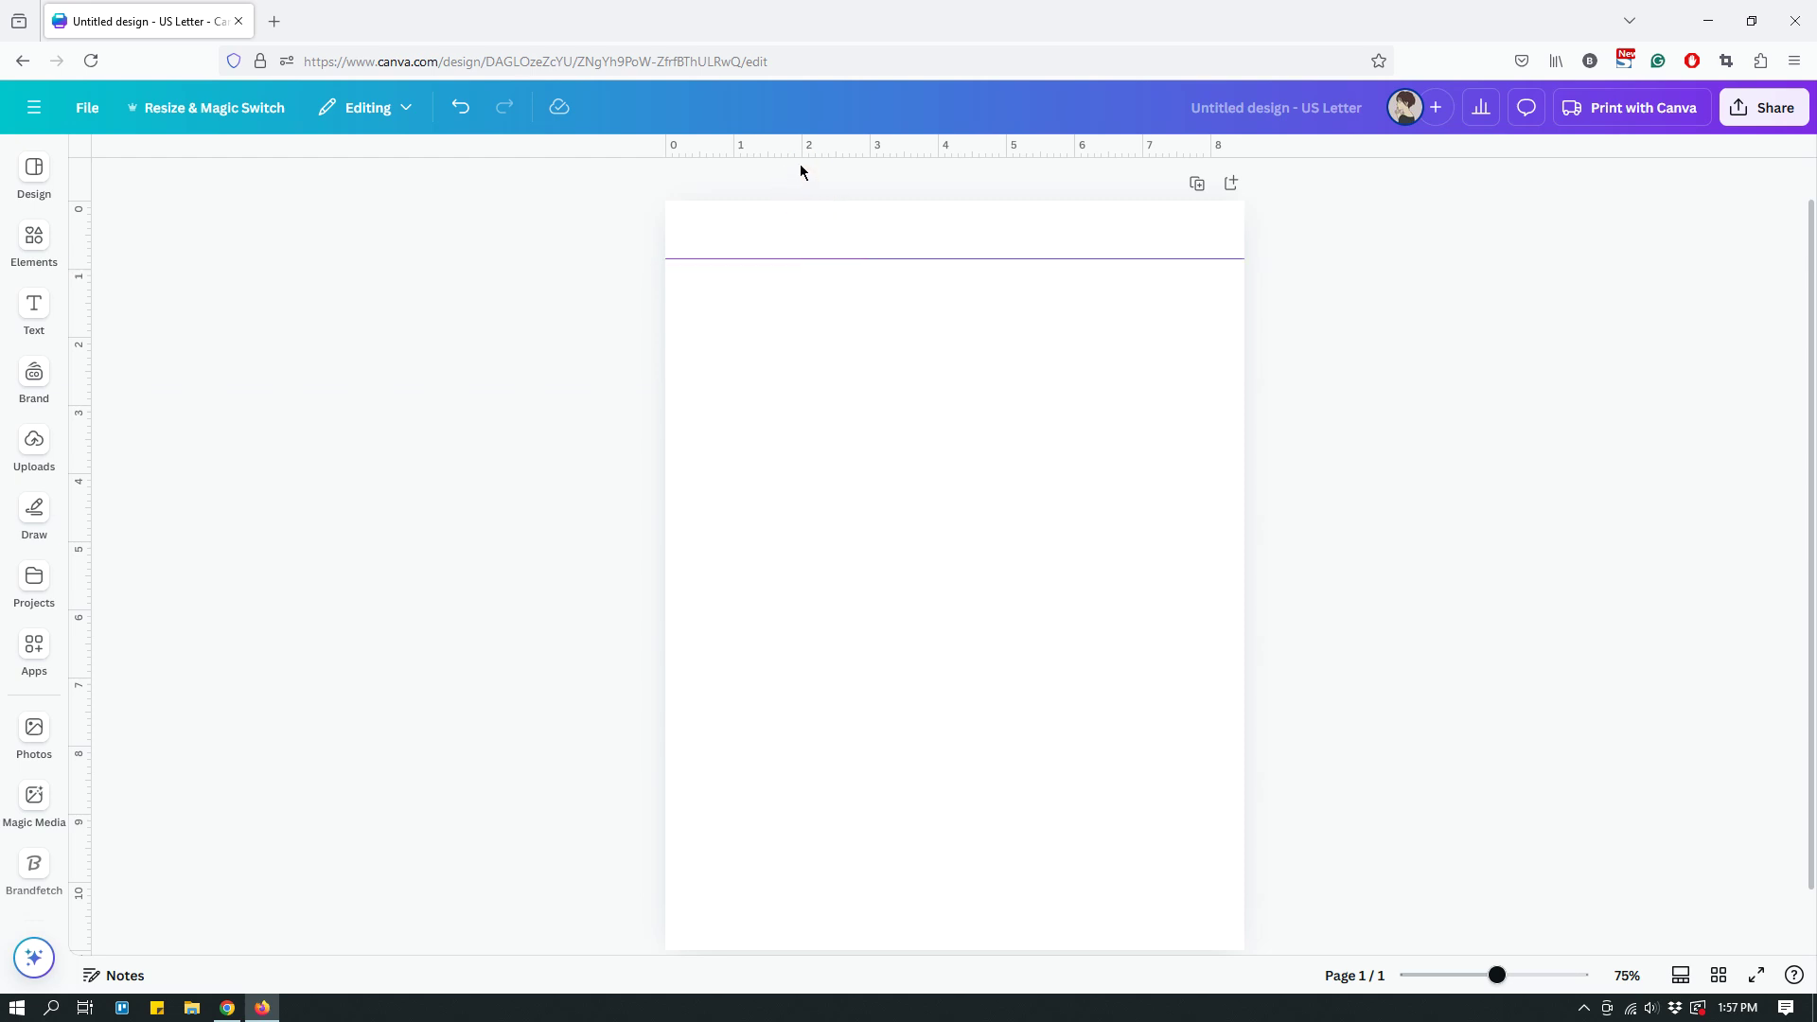
drag(802, 154, 814, 578)
drag(639, 158, 651, 850)
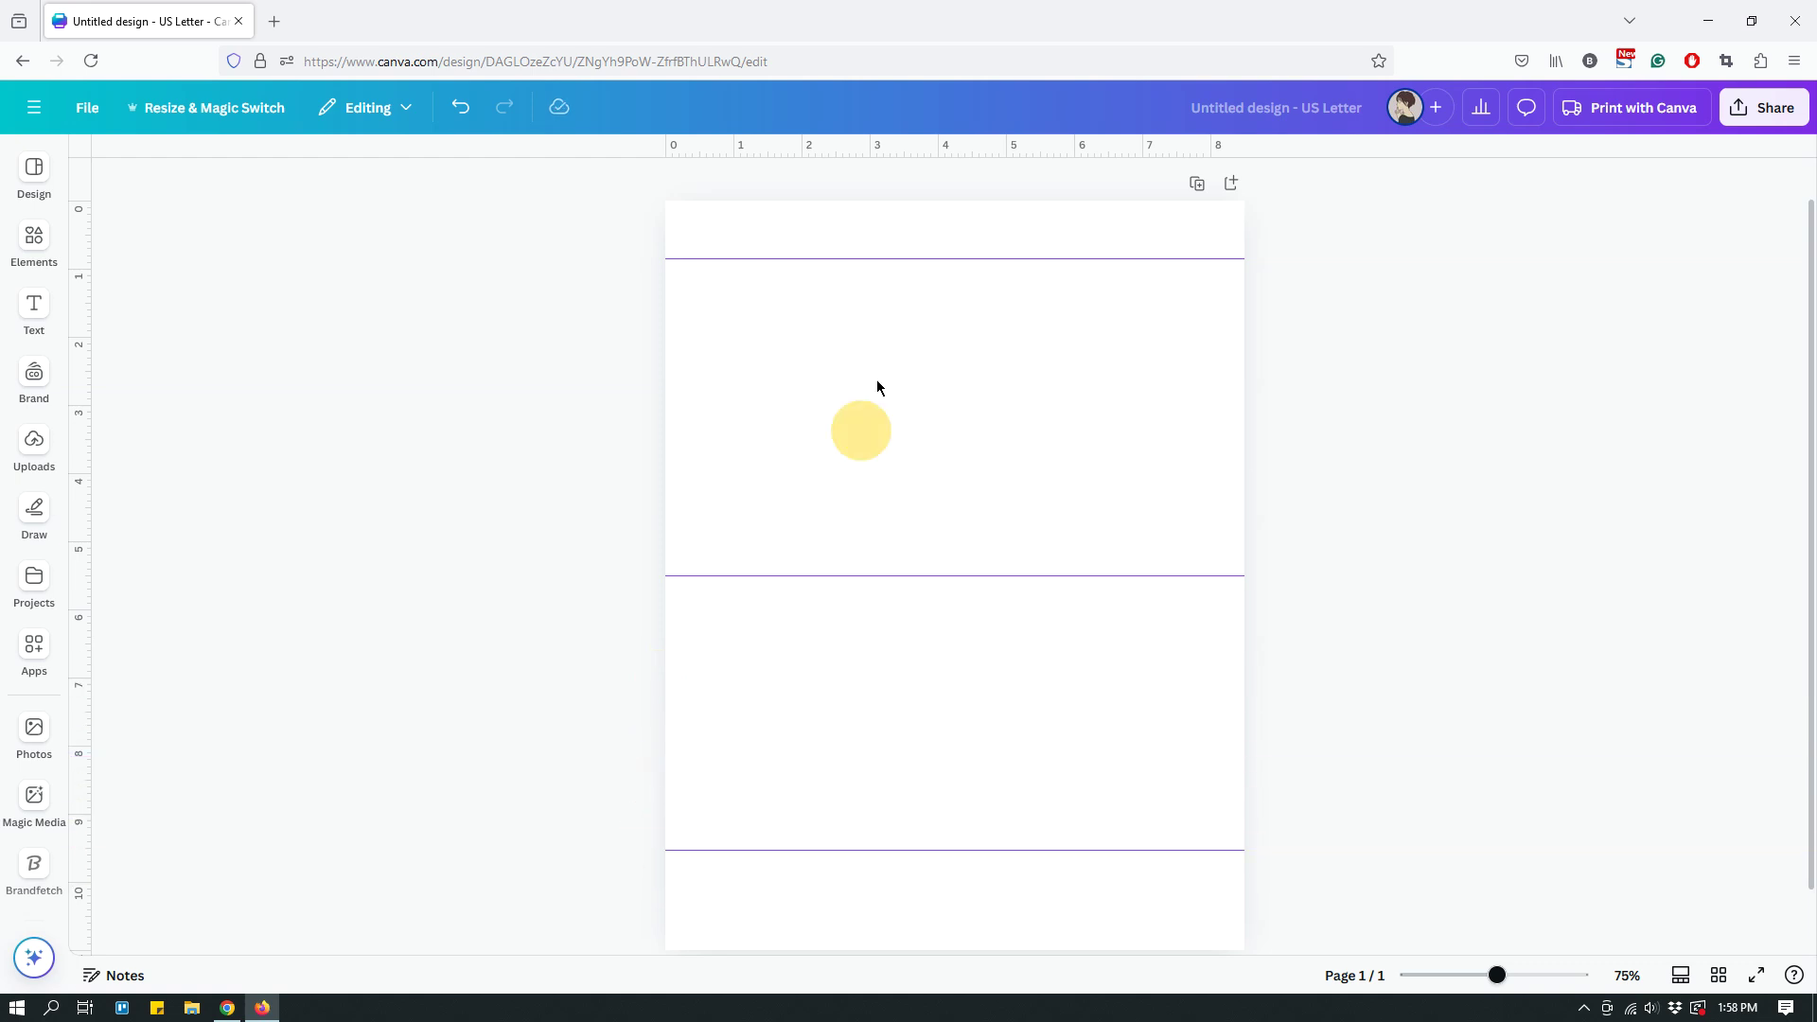
Lock the guides and test whether the uppermost horizontal guide can still be selected.
click(88, 106)
mouse_move(182, 340)
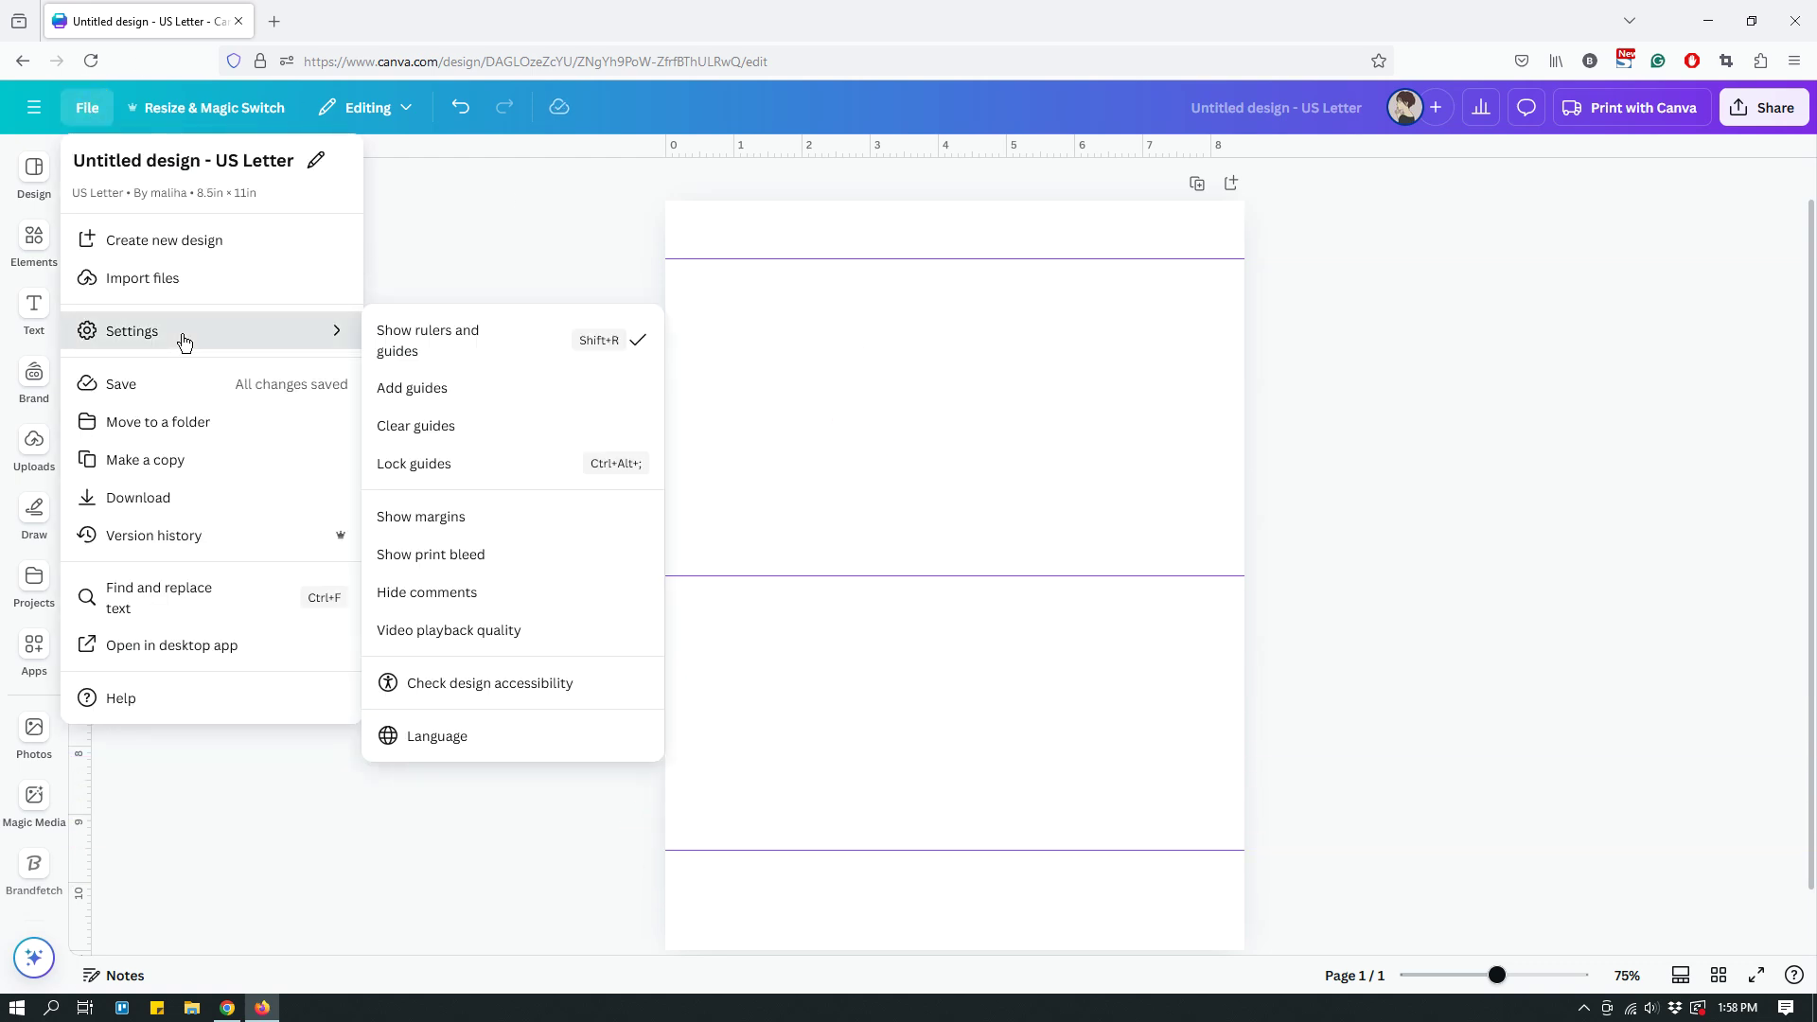
click(503, 463)
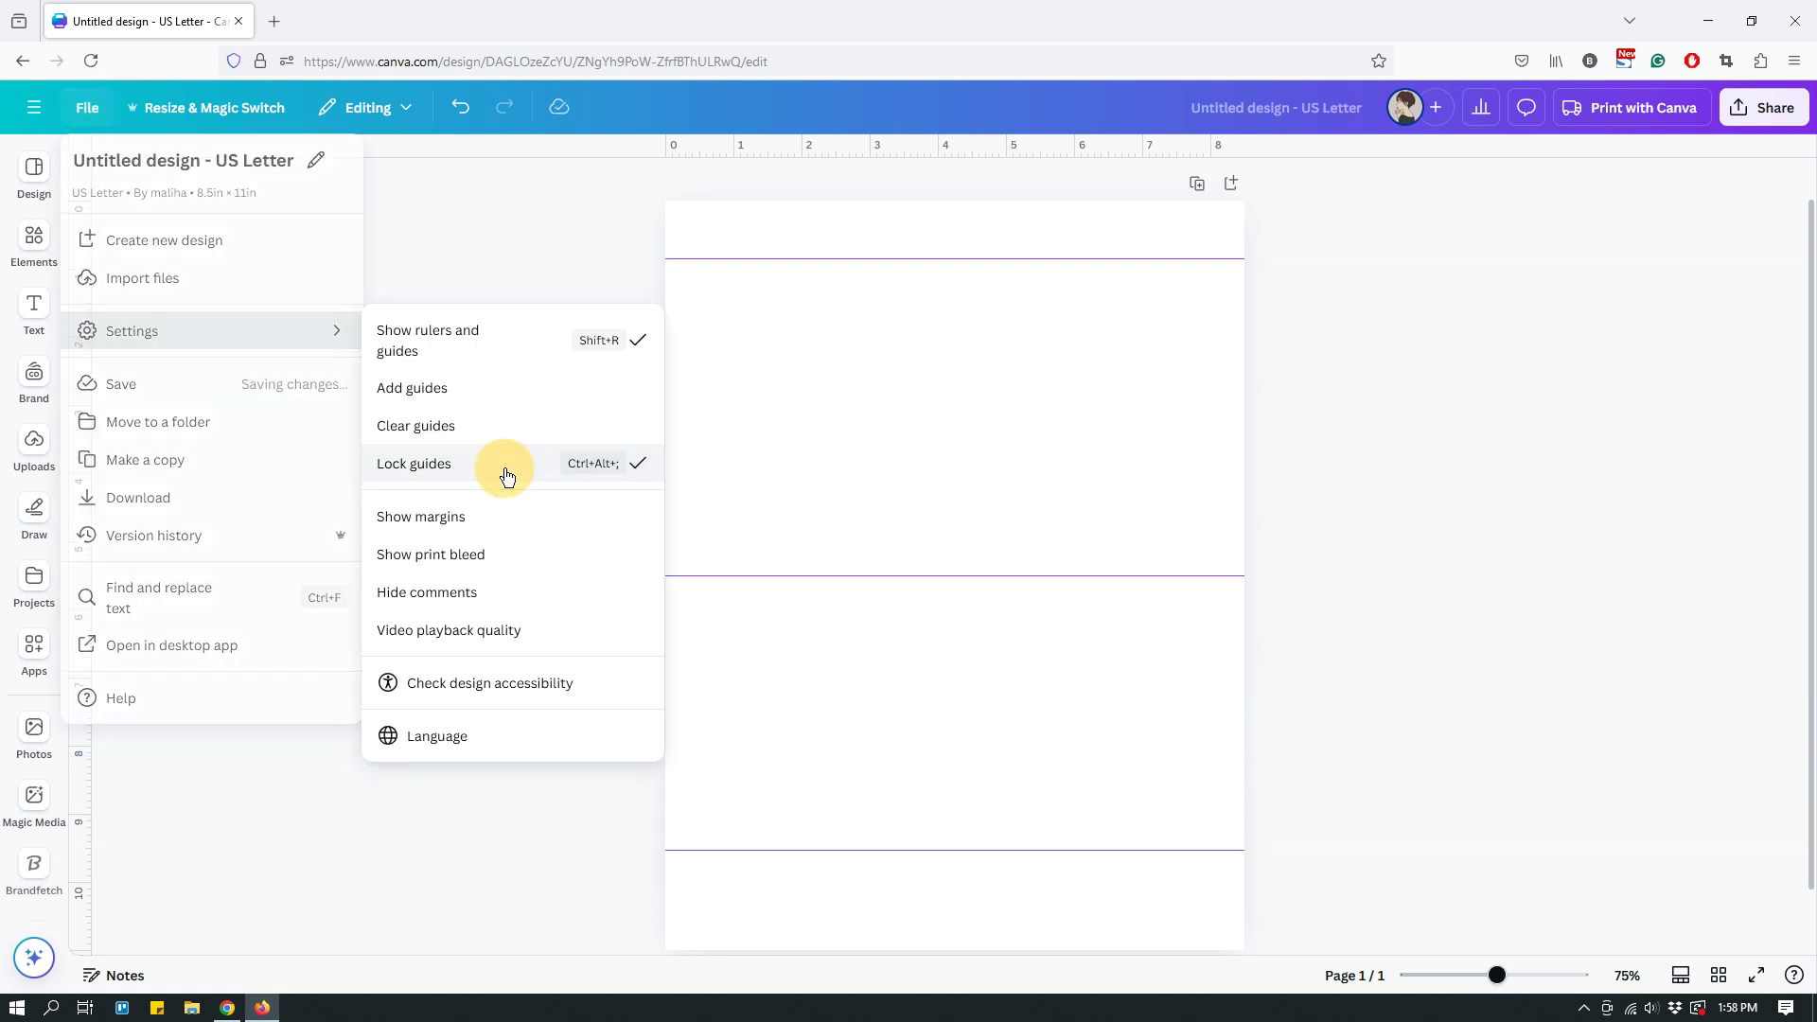
click(1140, 265)
click(873, 270)
click(1054, 265)
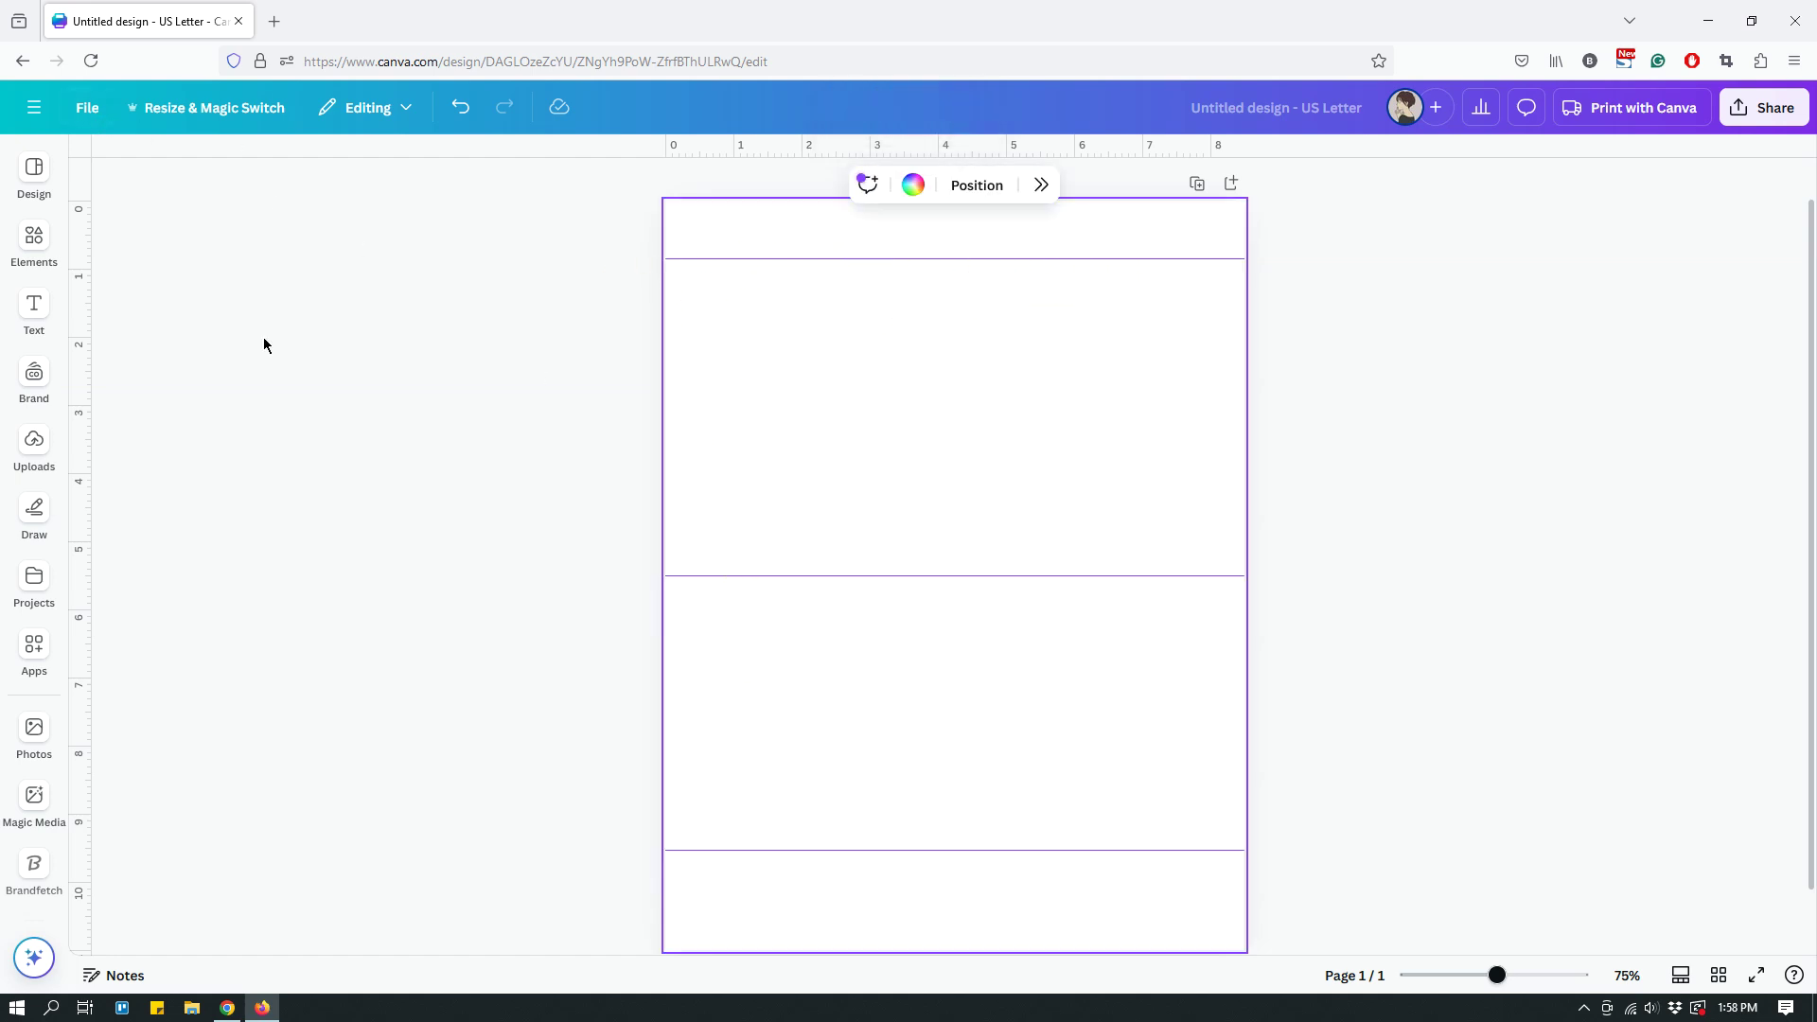
Unlock all guides on the page.
click(80, 114)
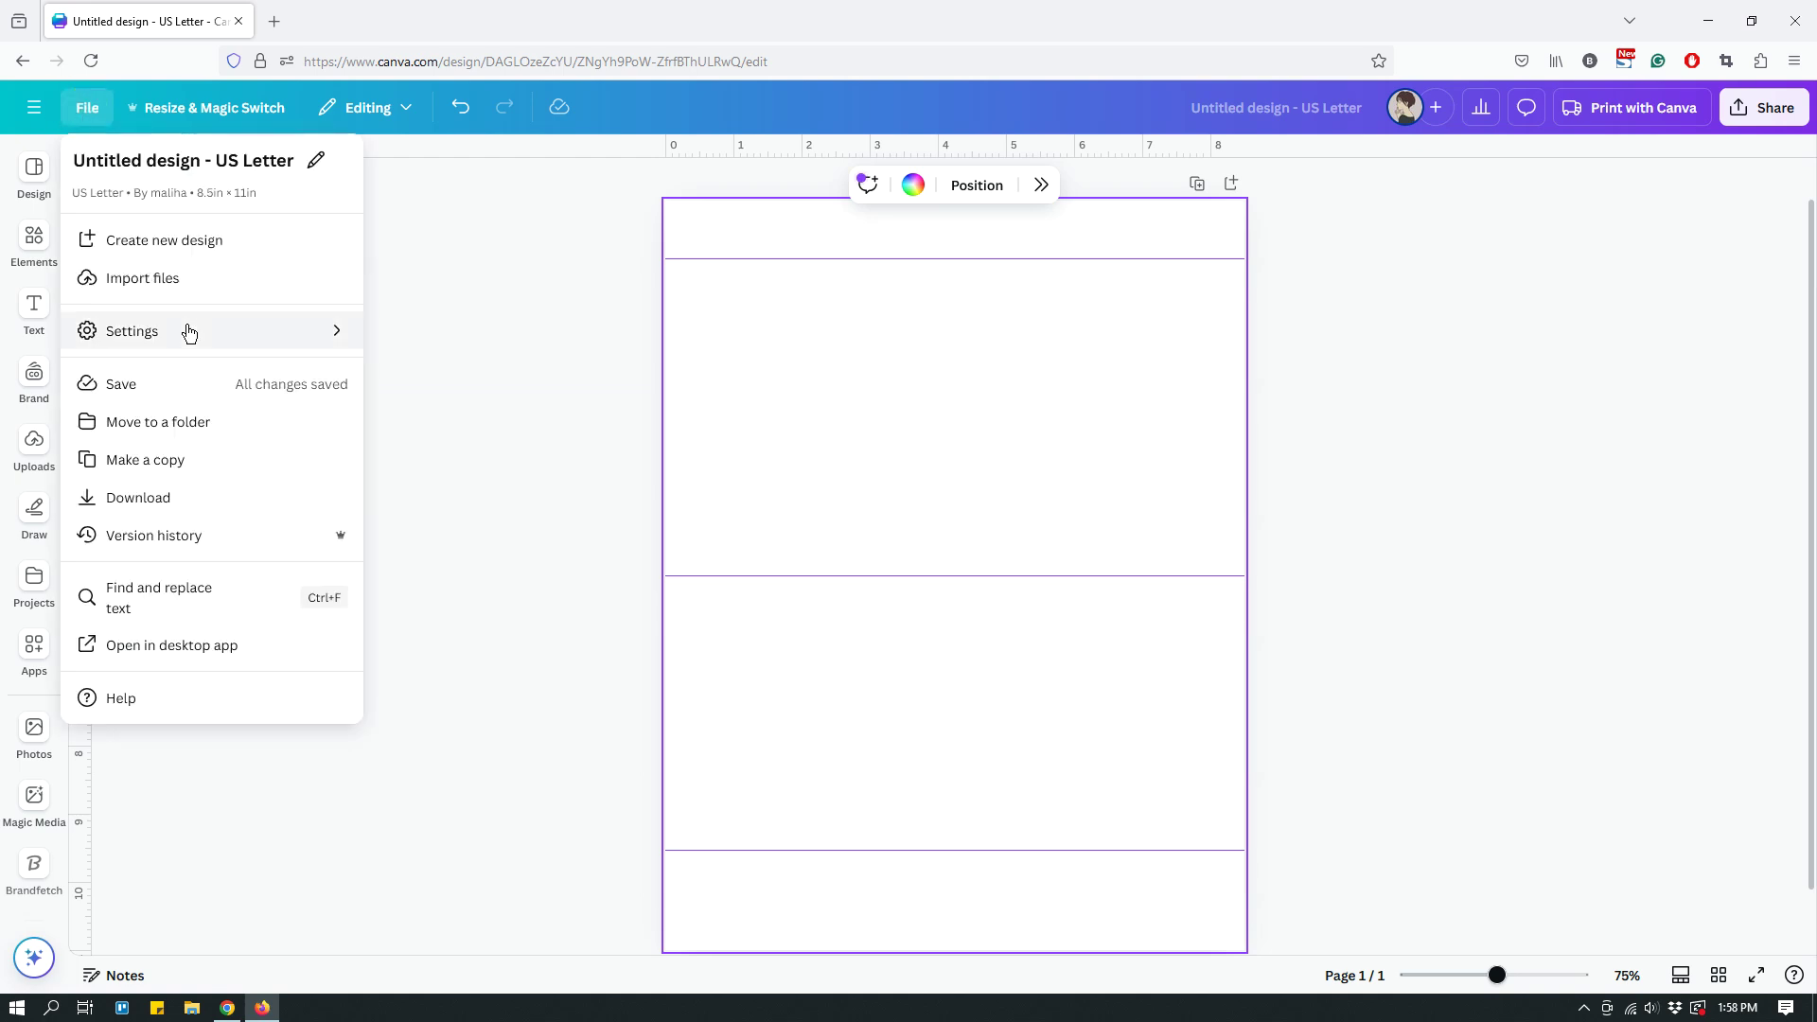
mouse_move(183, 328)
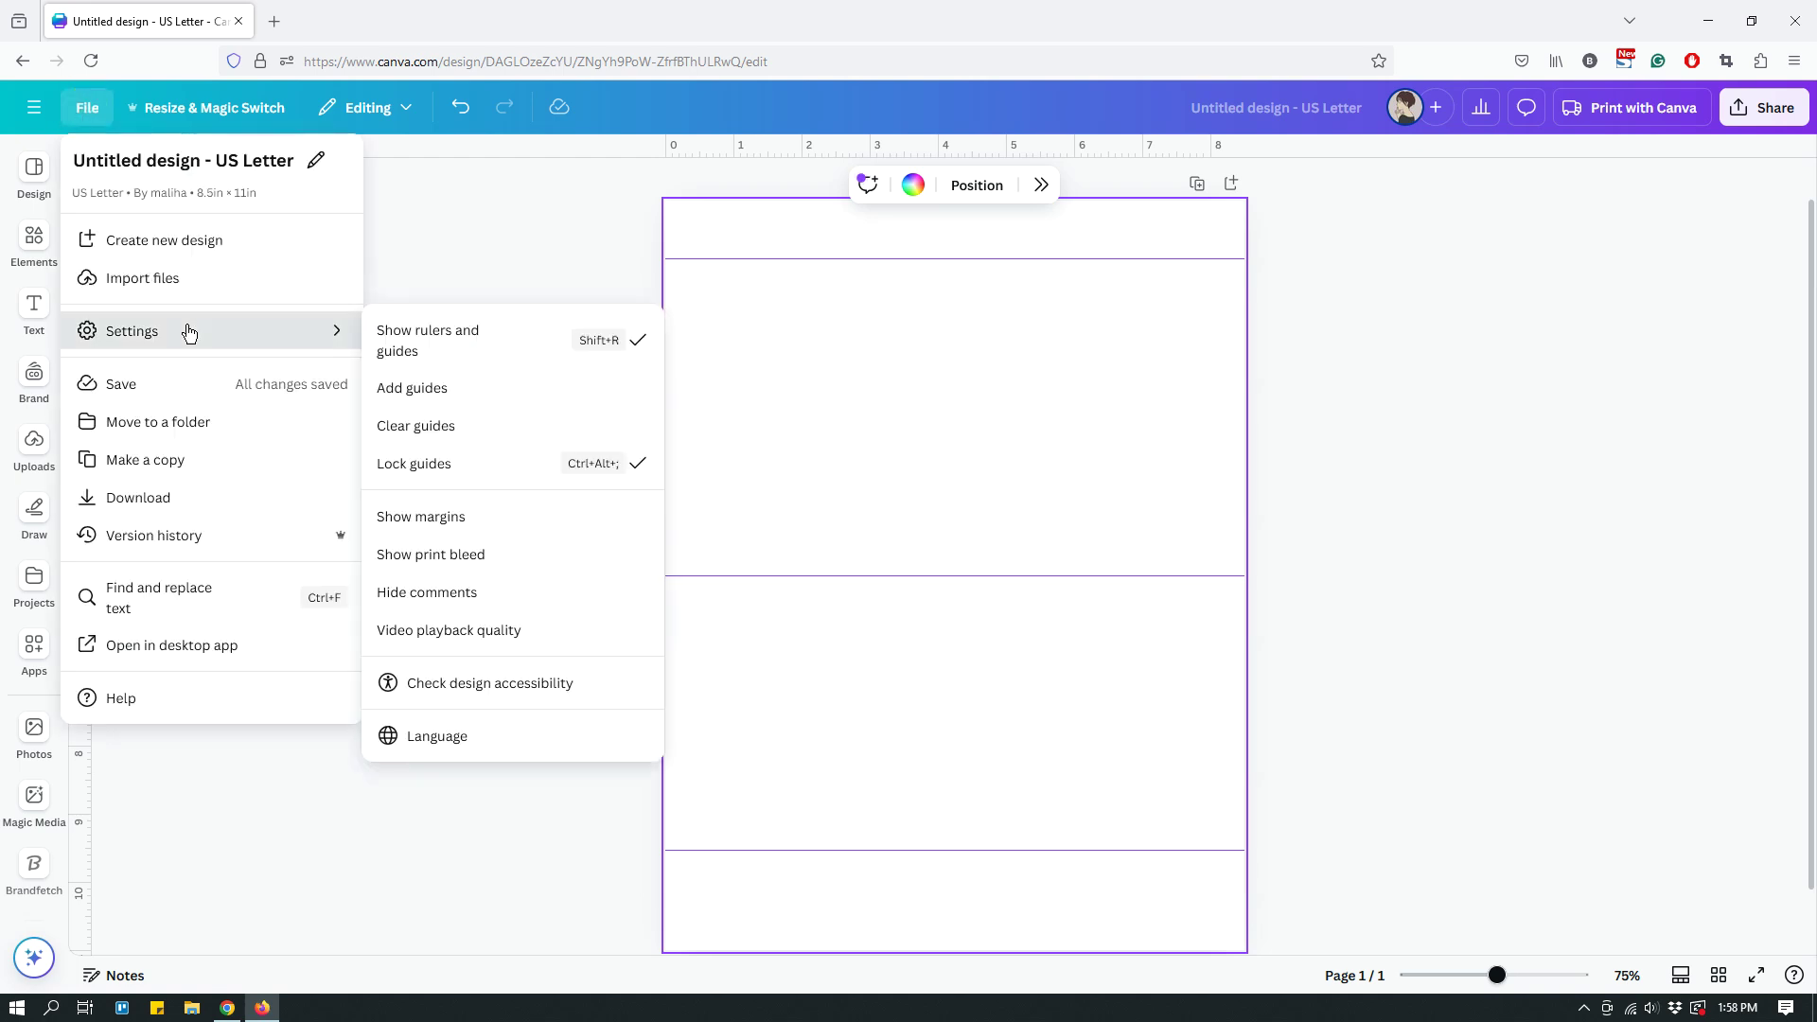
click(473, 464)
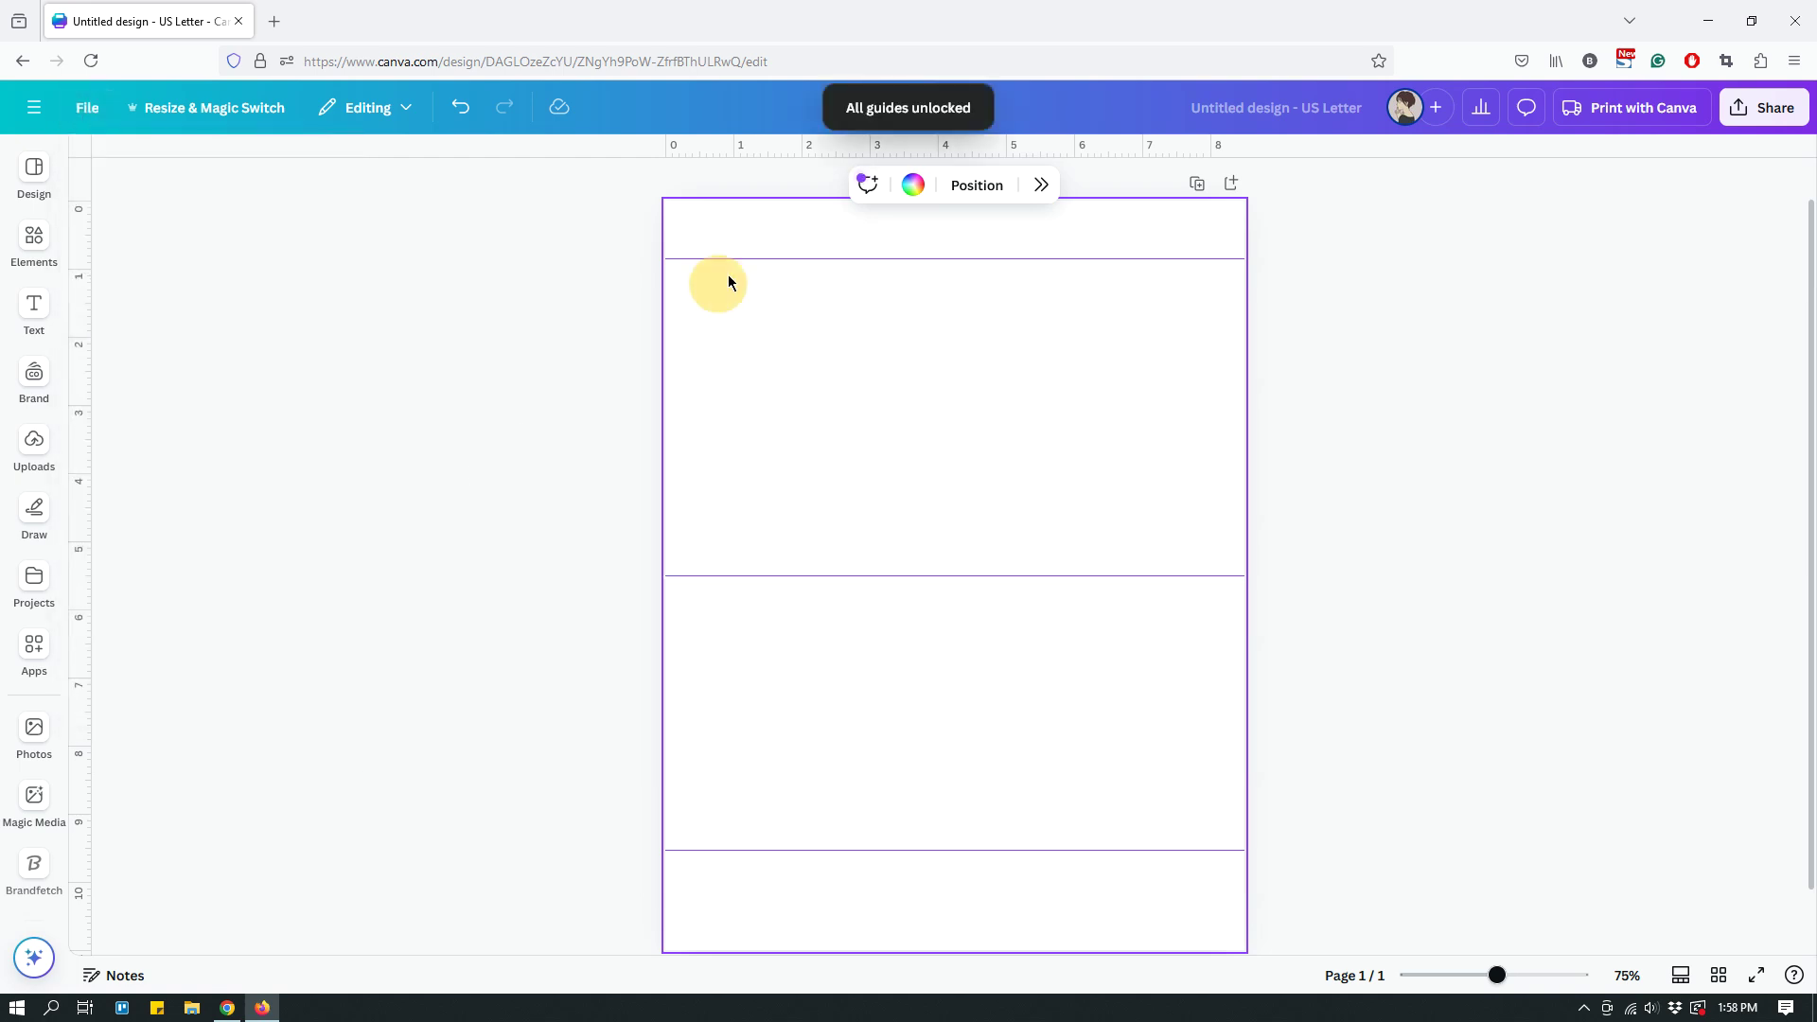
Remove the upper two horizontal guides from the page and move the lowest one up to about 4.7 in.
drag(738, 261, 730, 144)
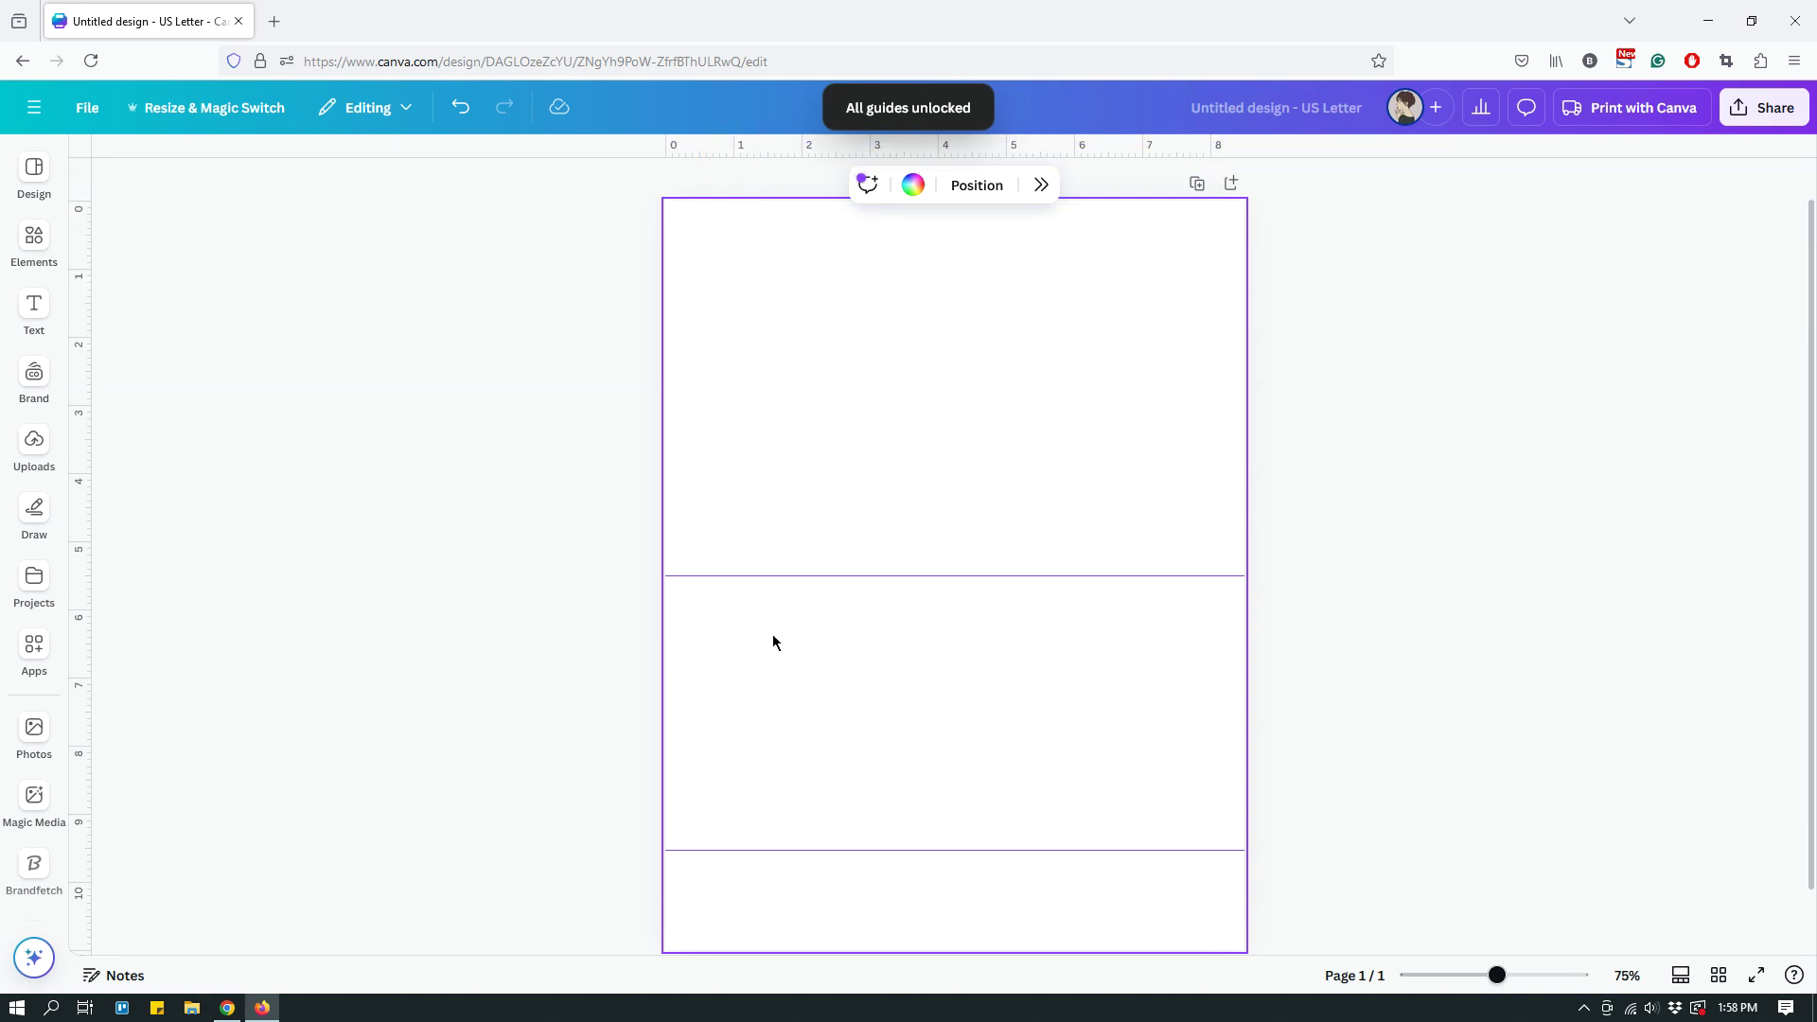
drag(779, 579, 820, 142)
drag(815, 849, 864, 521)
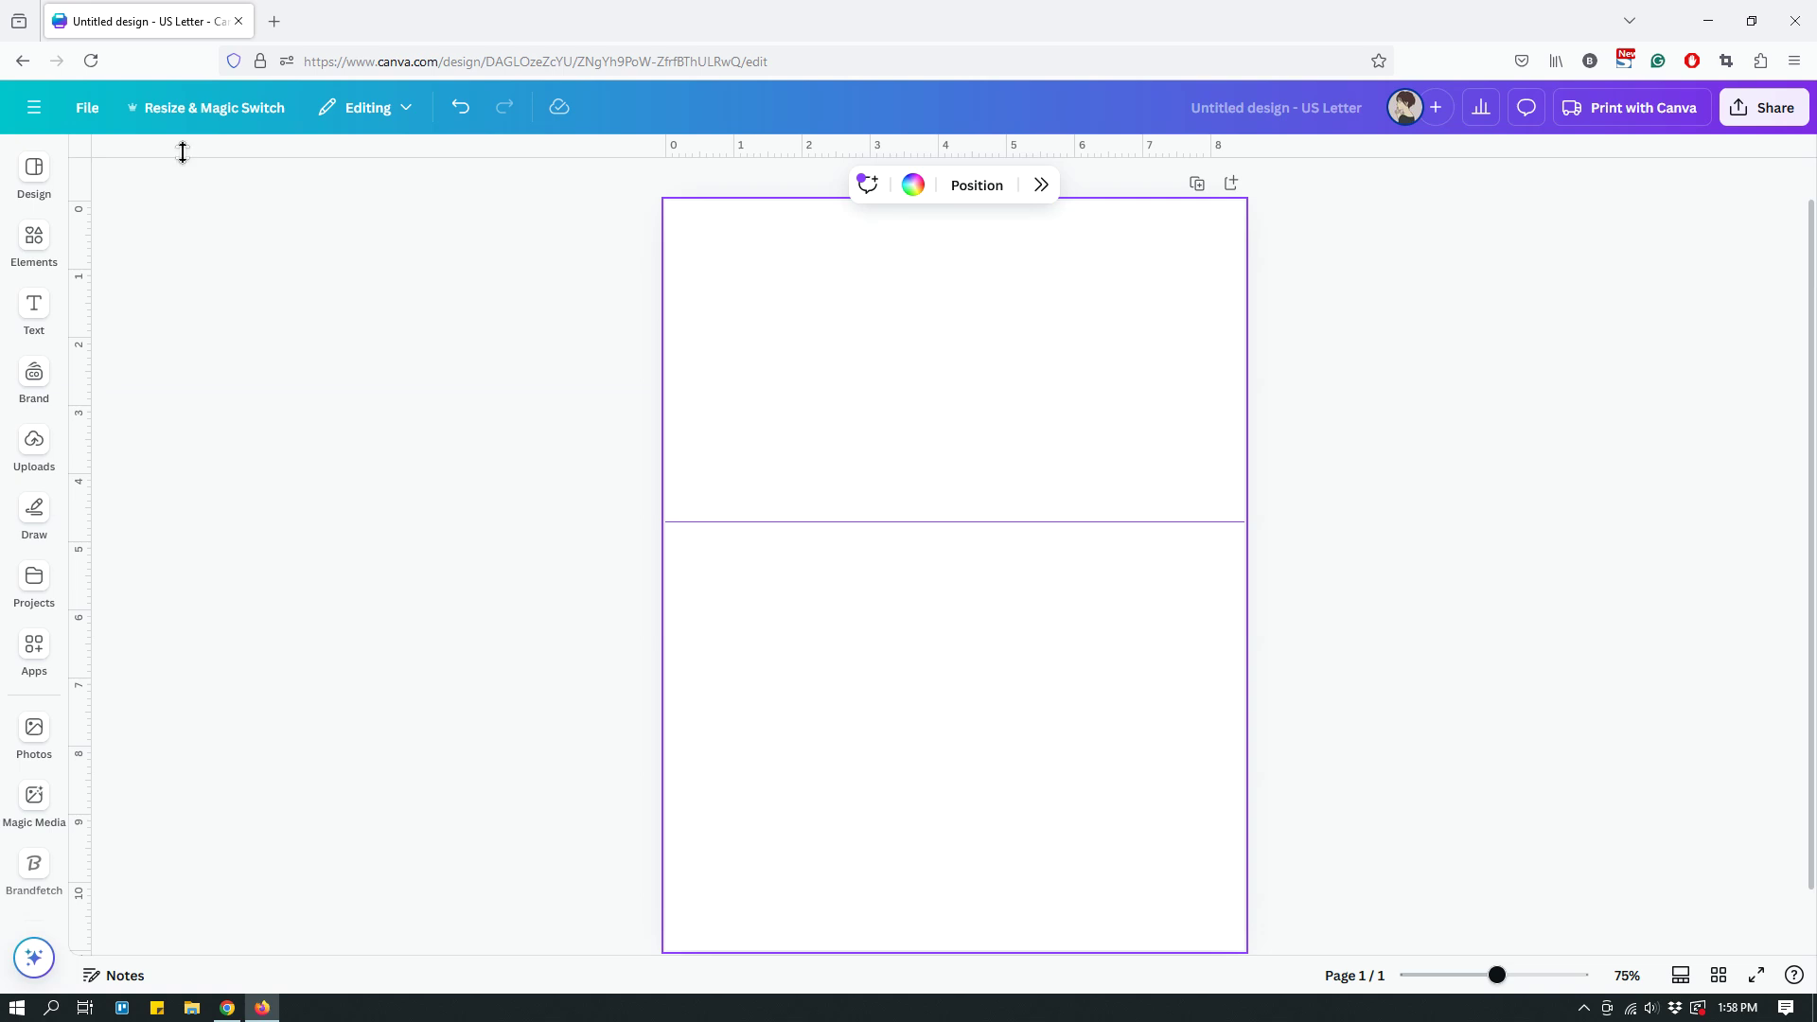
Show the page margins and examine the dashed margin outline up close.
click(92, 113)
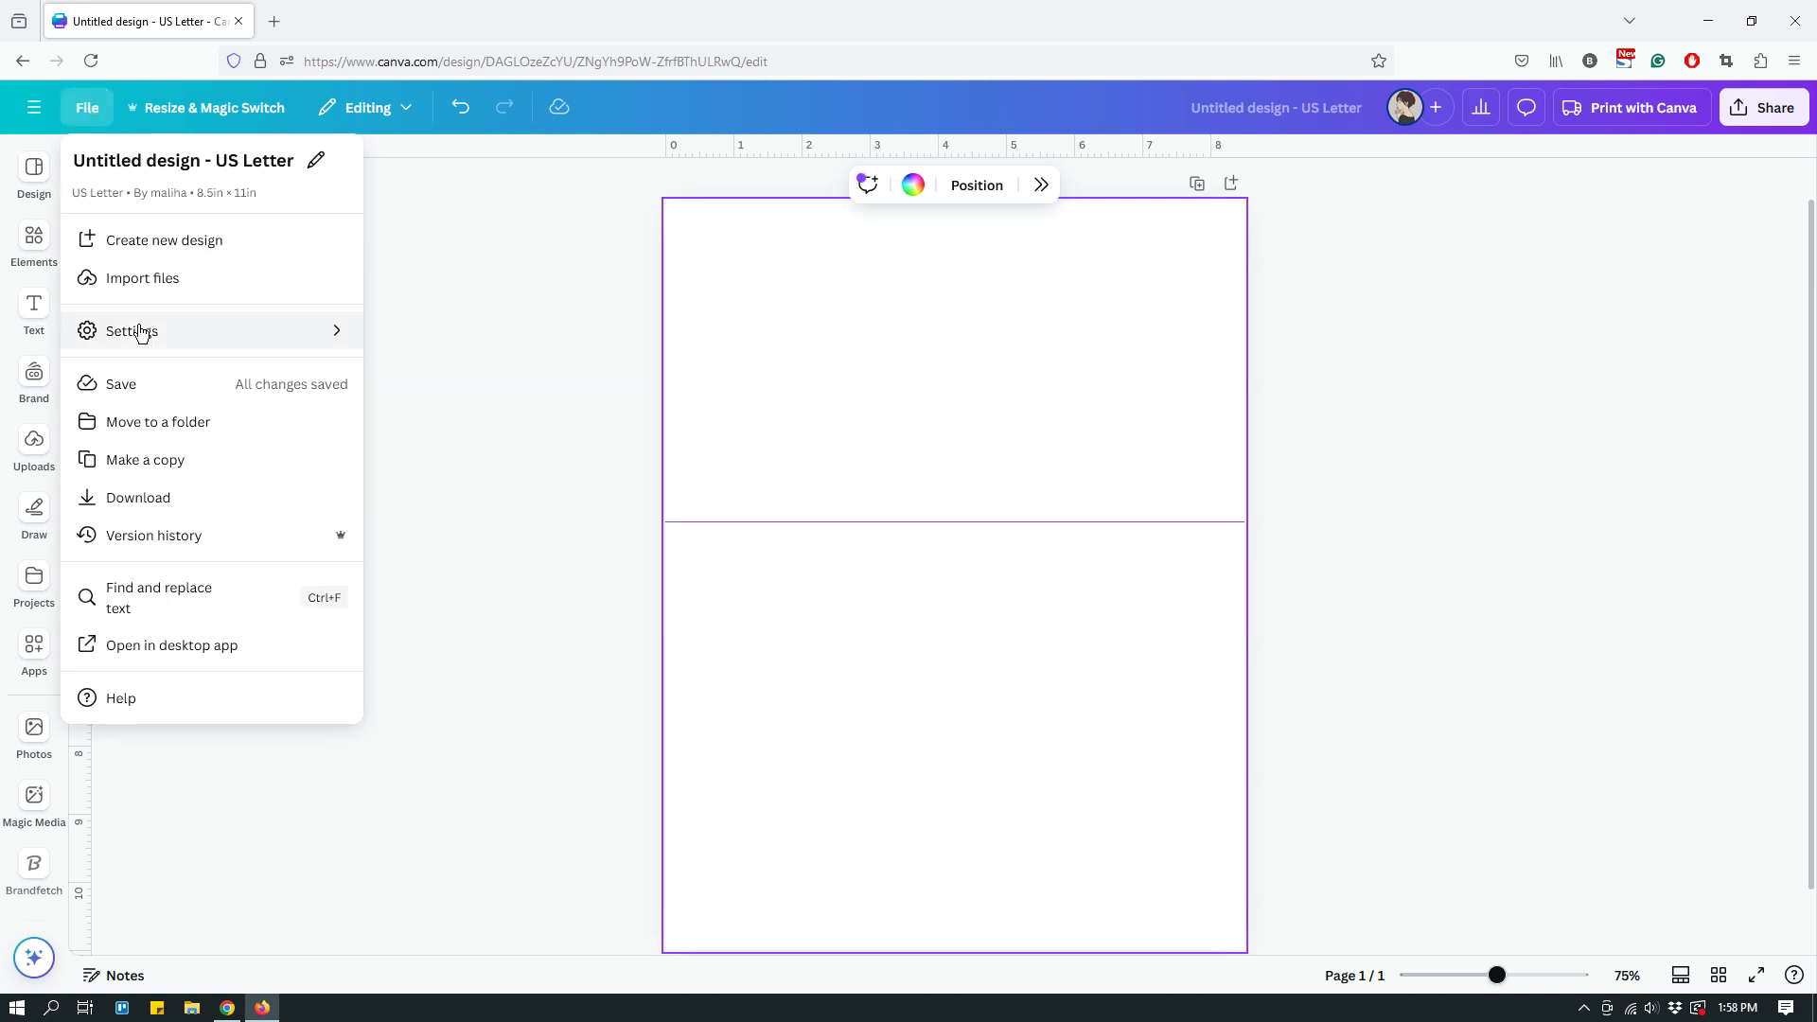
mouse_move(139, 331)
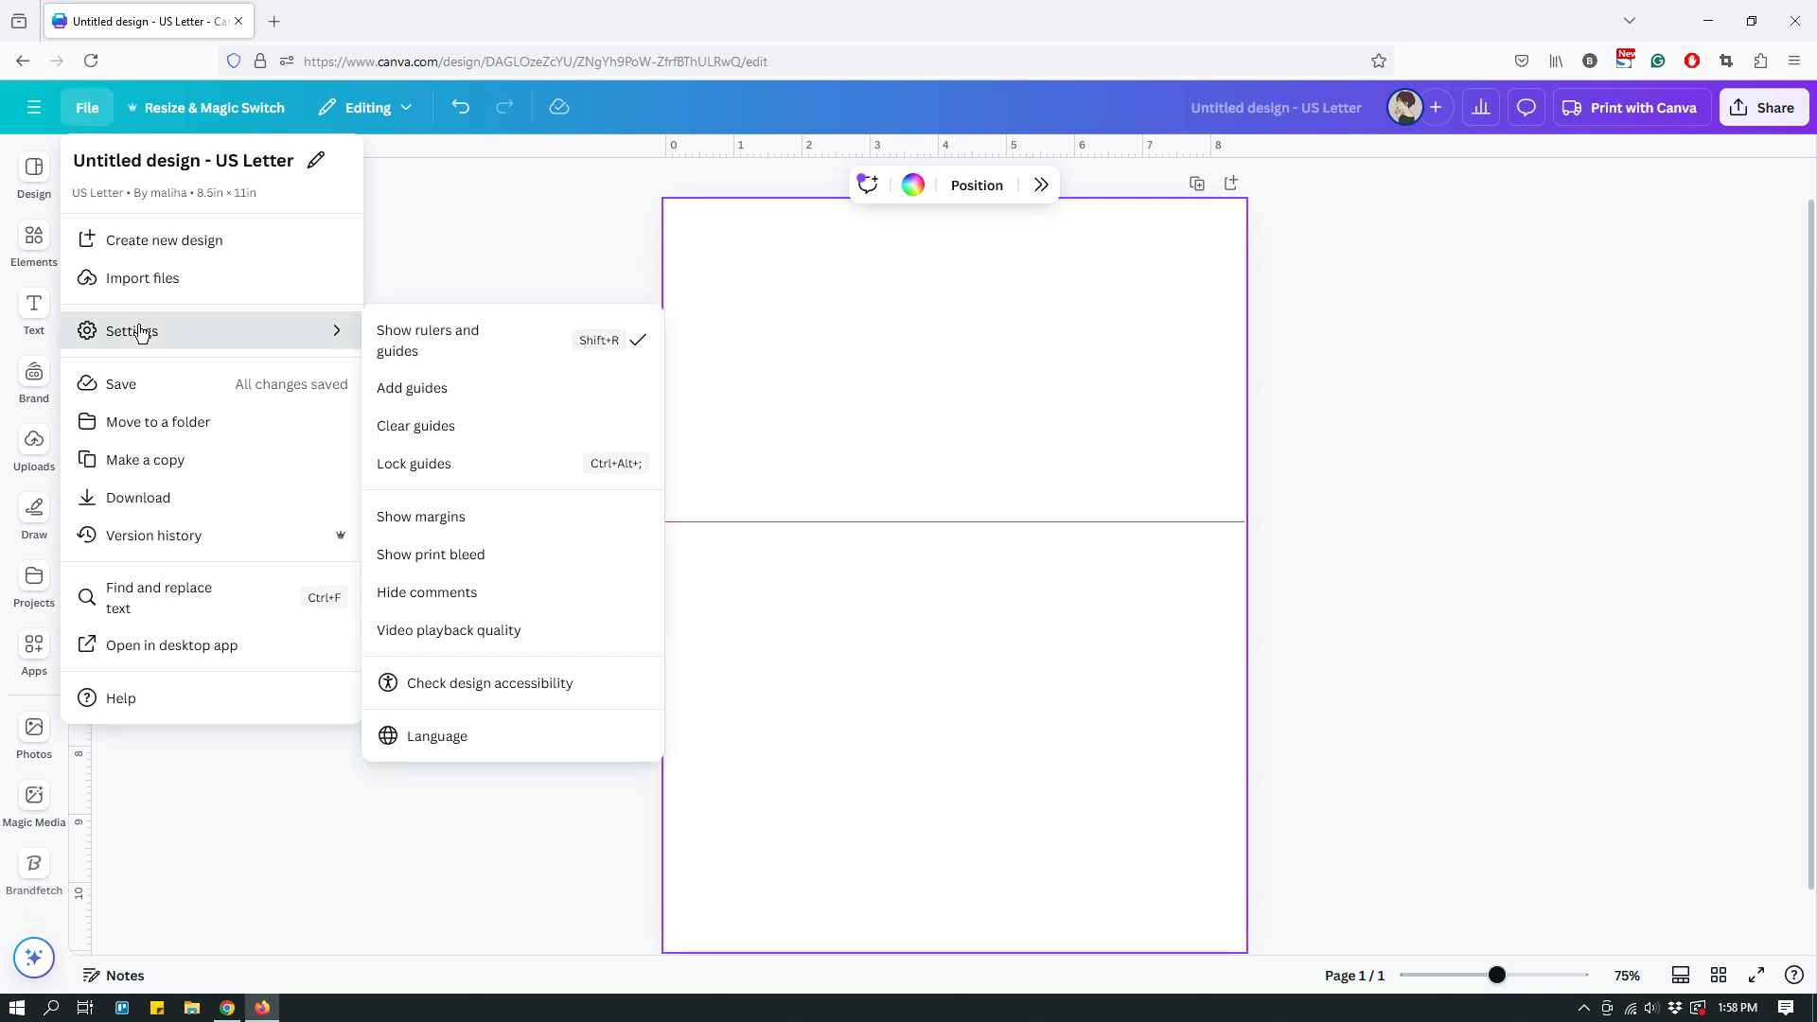
click(468, 530)
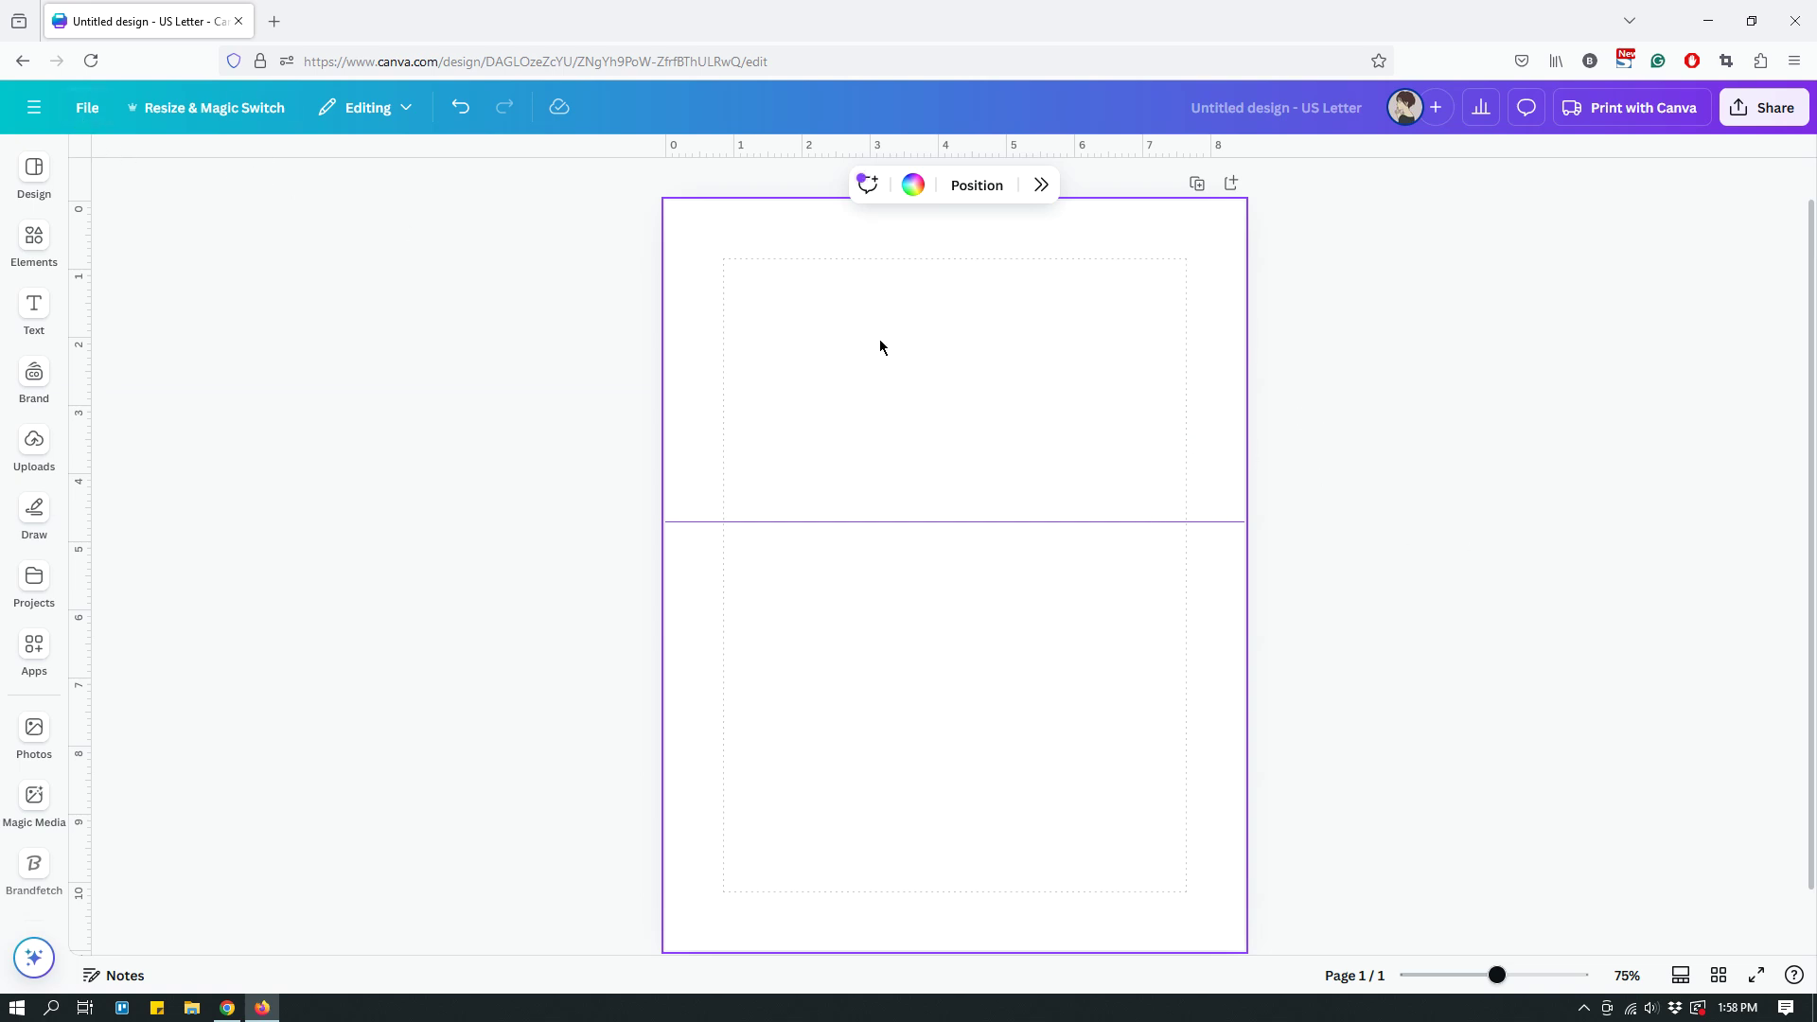
key(ctrl+plus)
scroll(884, 378, up, 2)
key(ctrl+plus)
key(ctrl+plus)
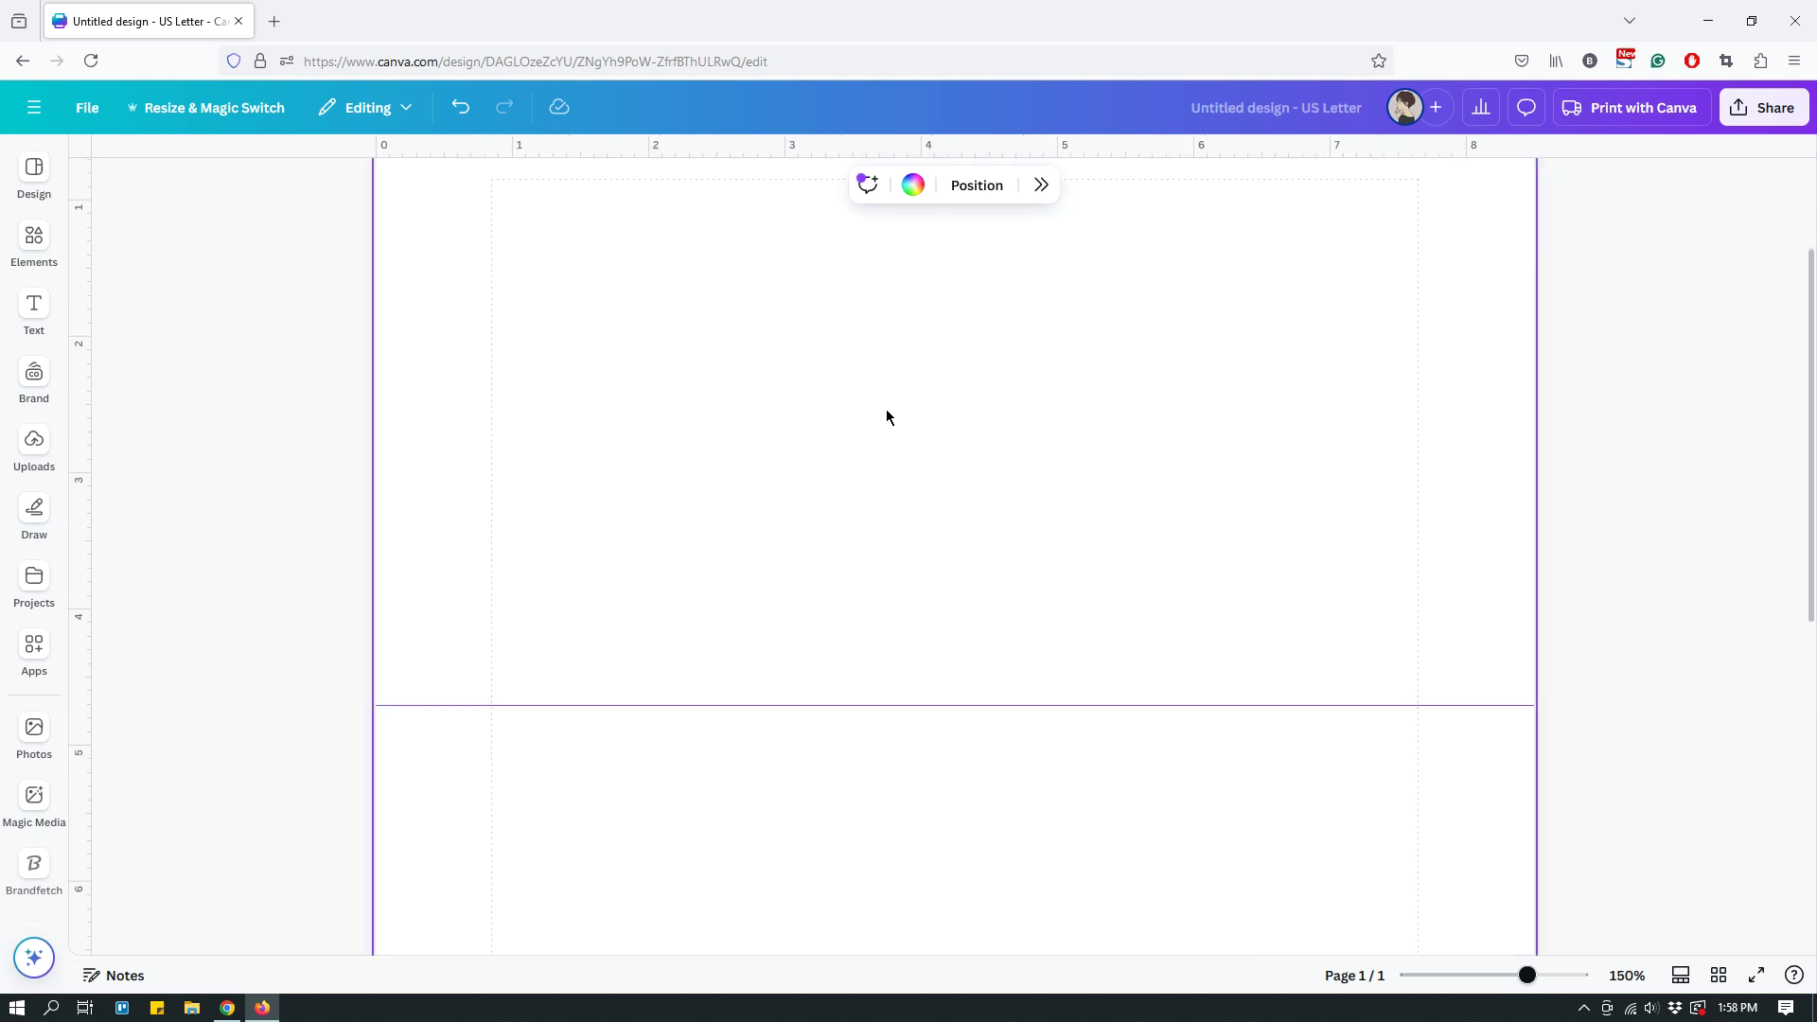
scroll(662, 390, up, 2)
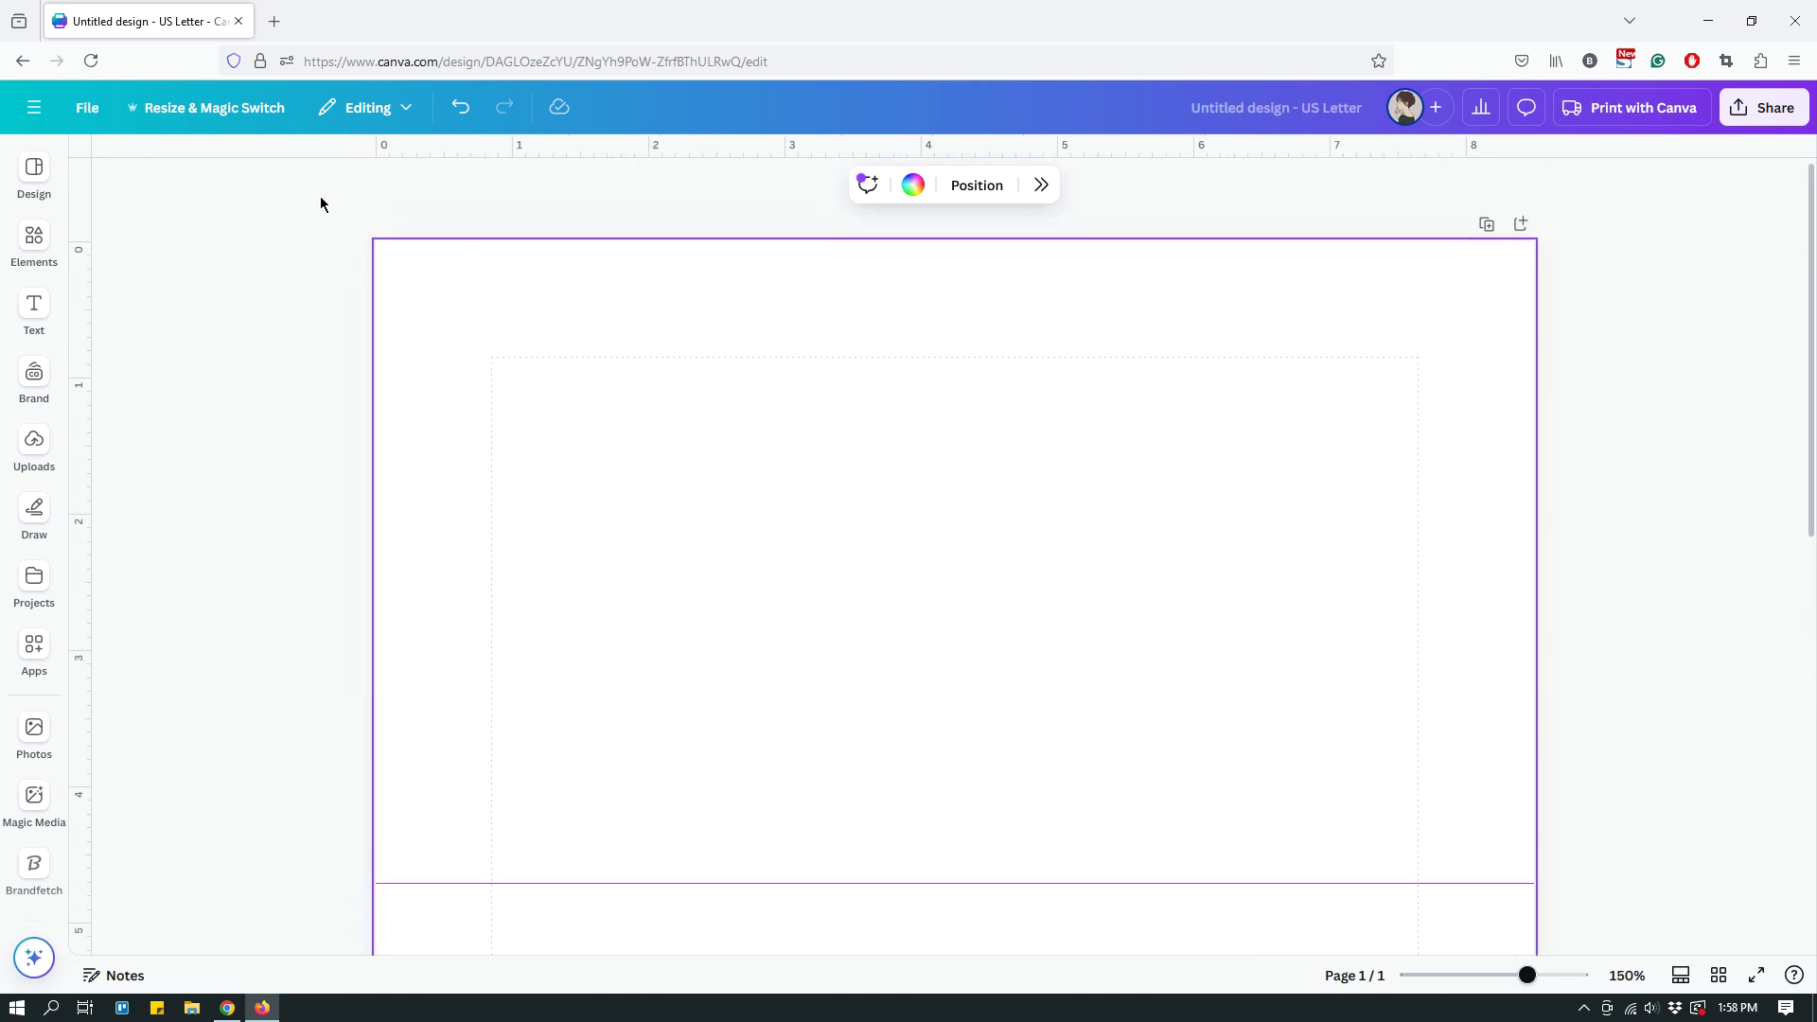
Hide the page margins and show the print bleed instead.
click(89, 111)
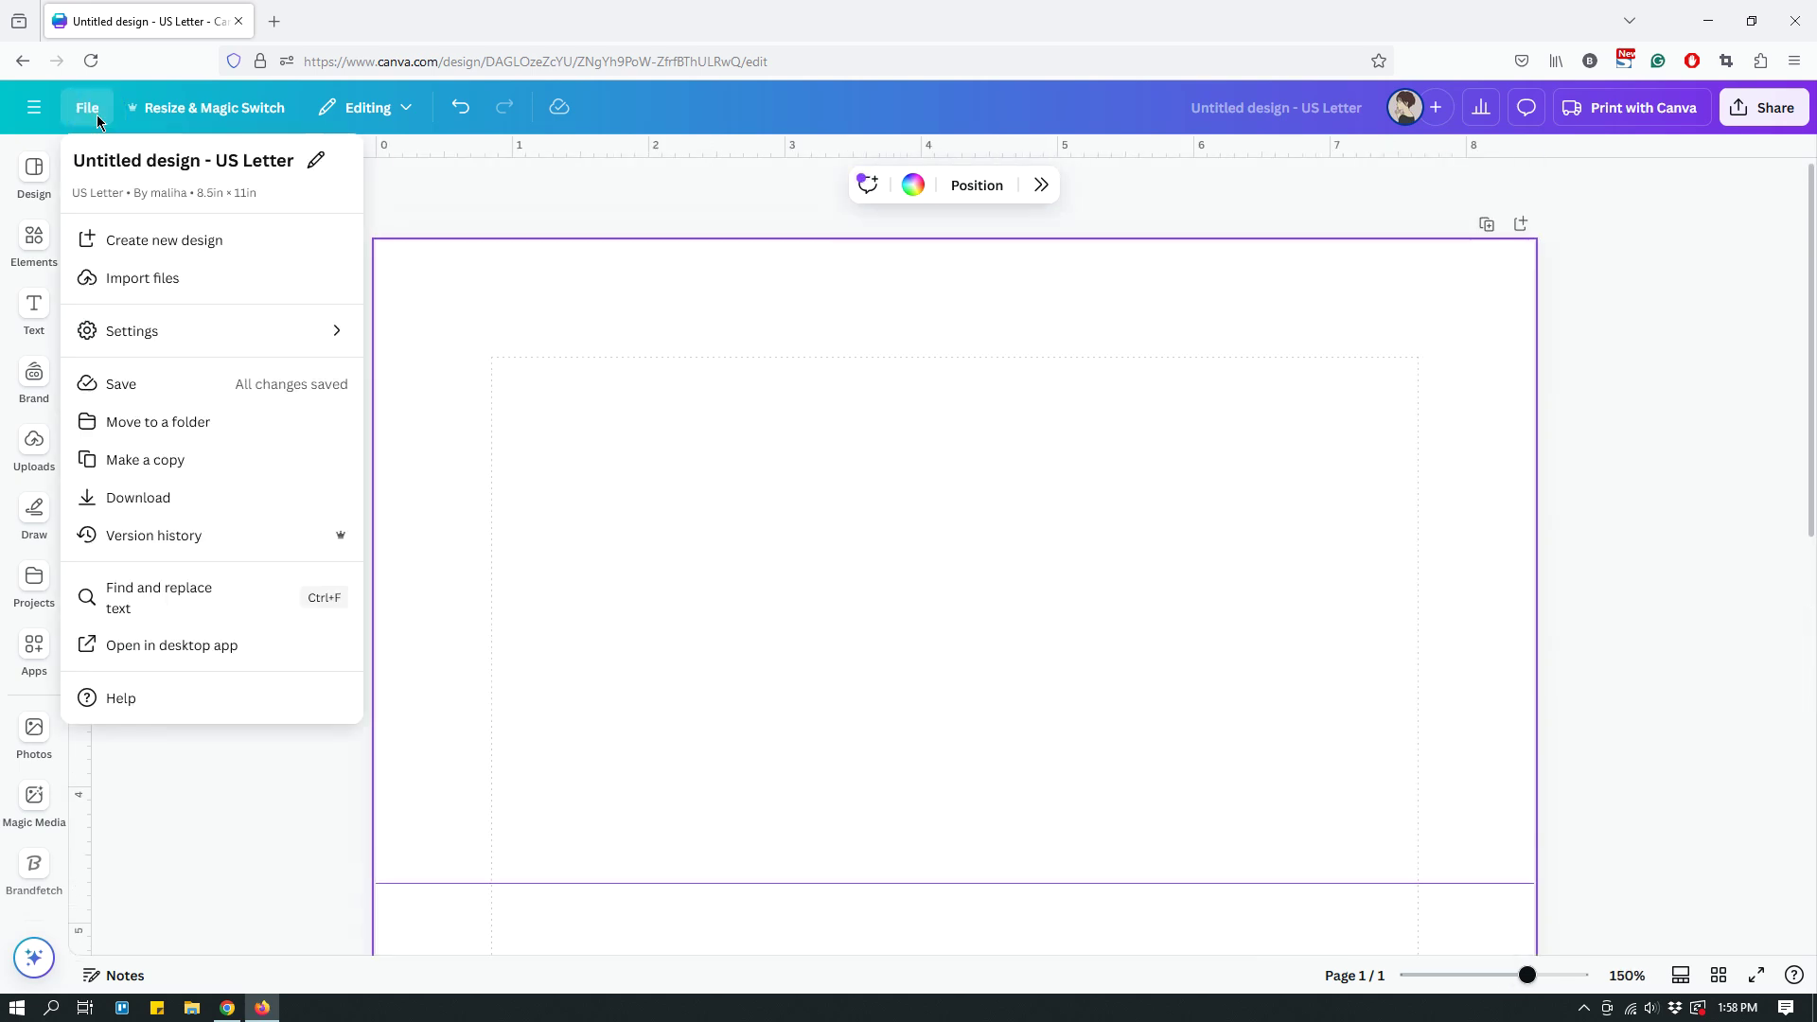
mouse_move(167, 338)
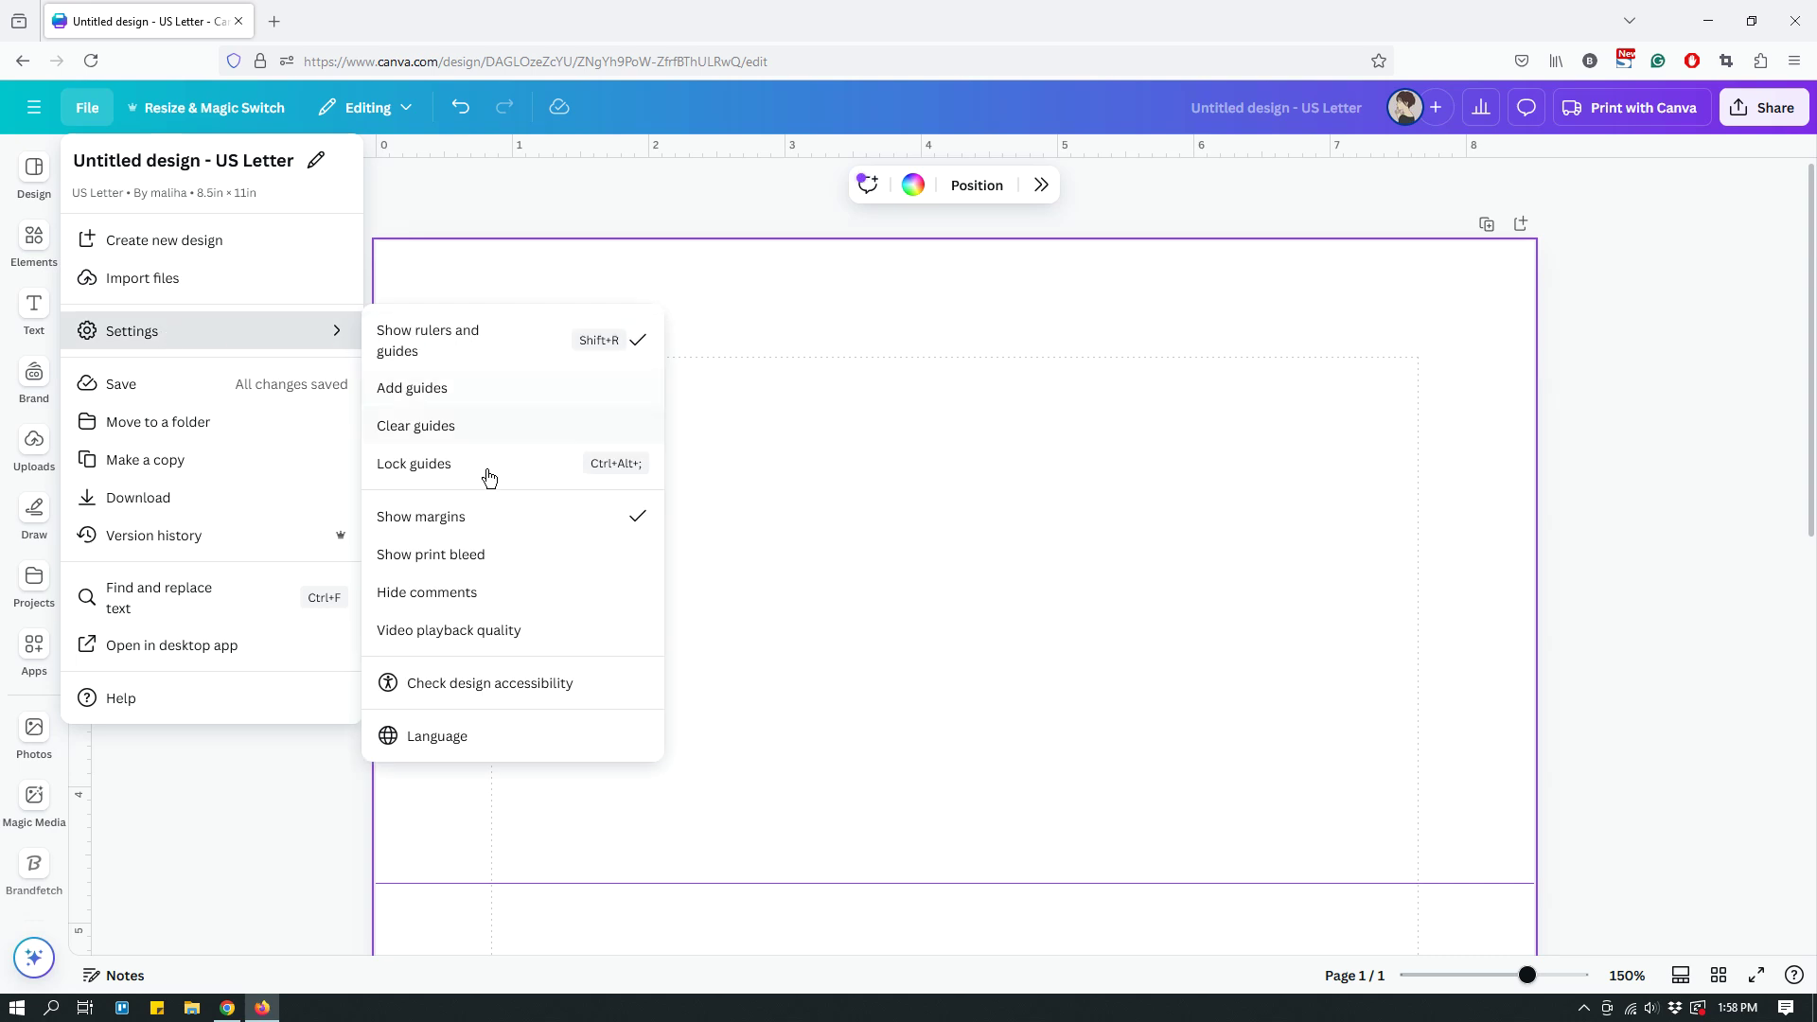
click(447, 526)
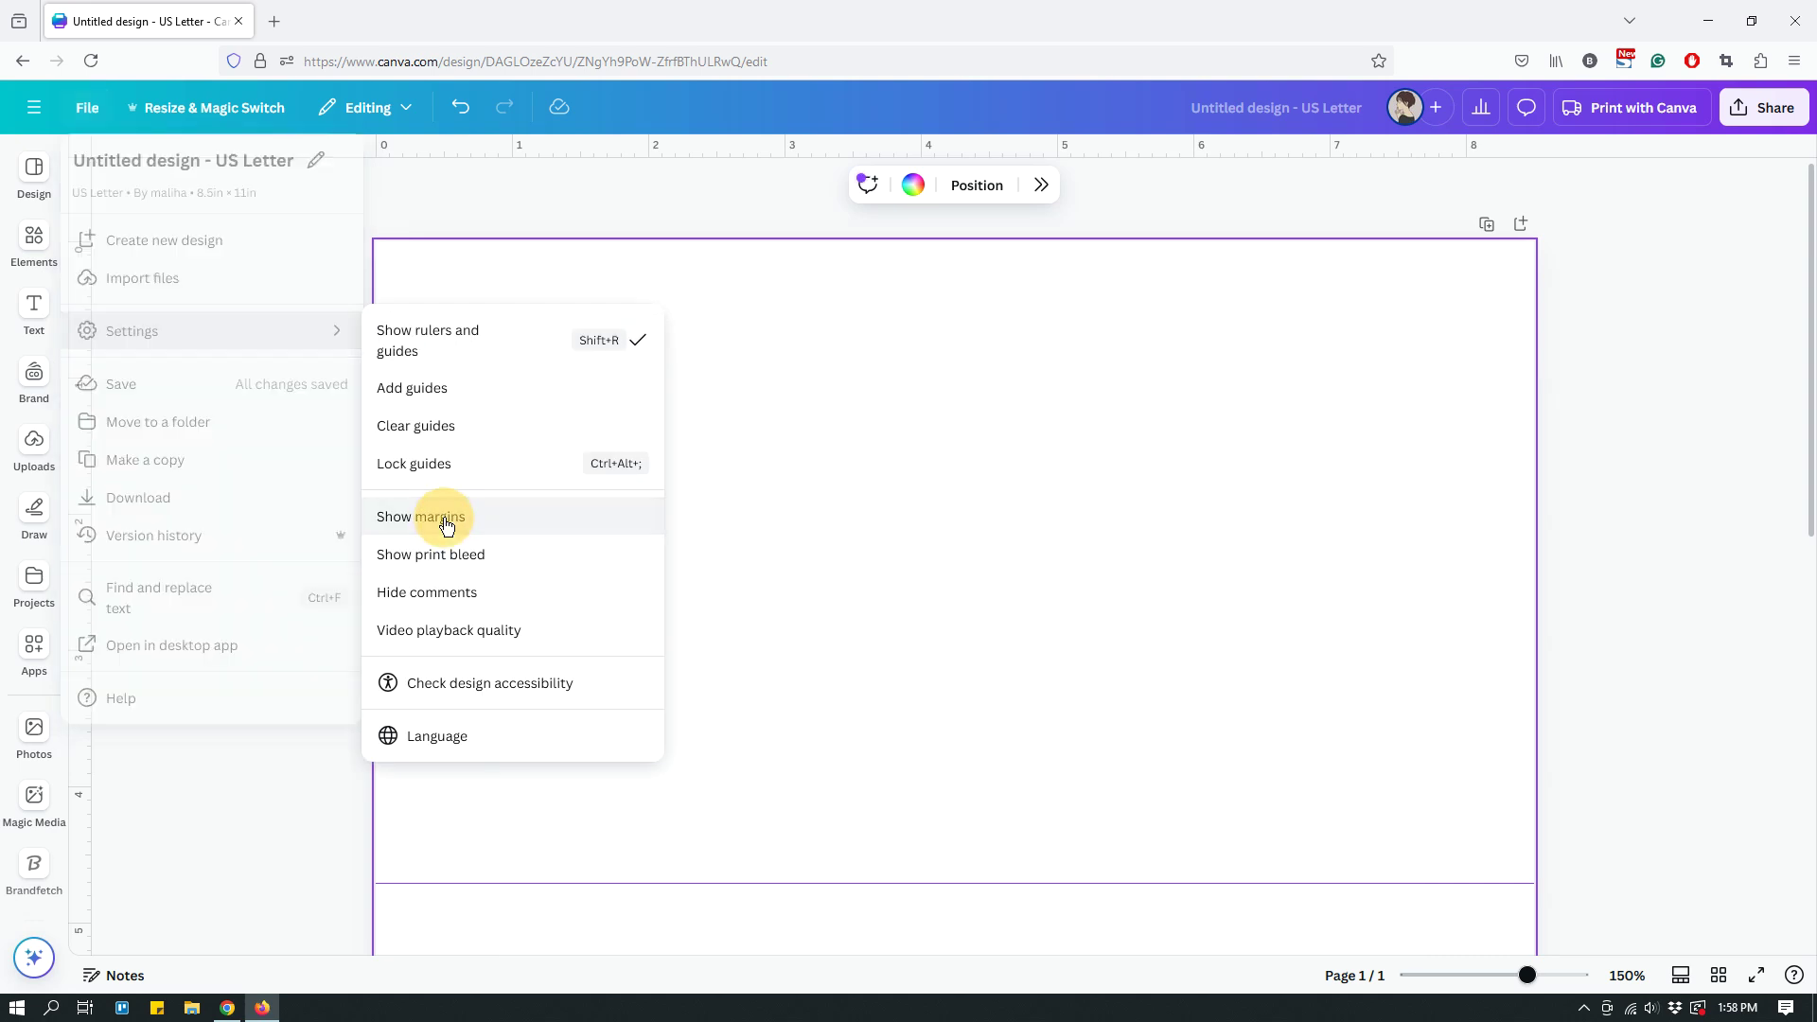
click(90, 120)
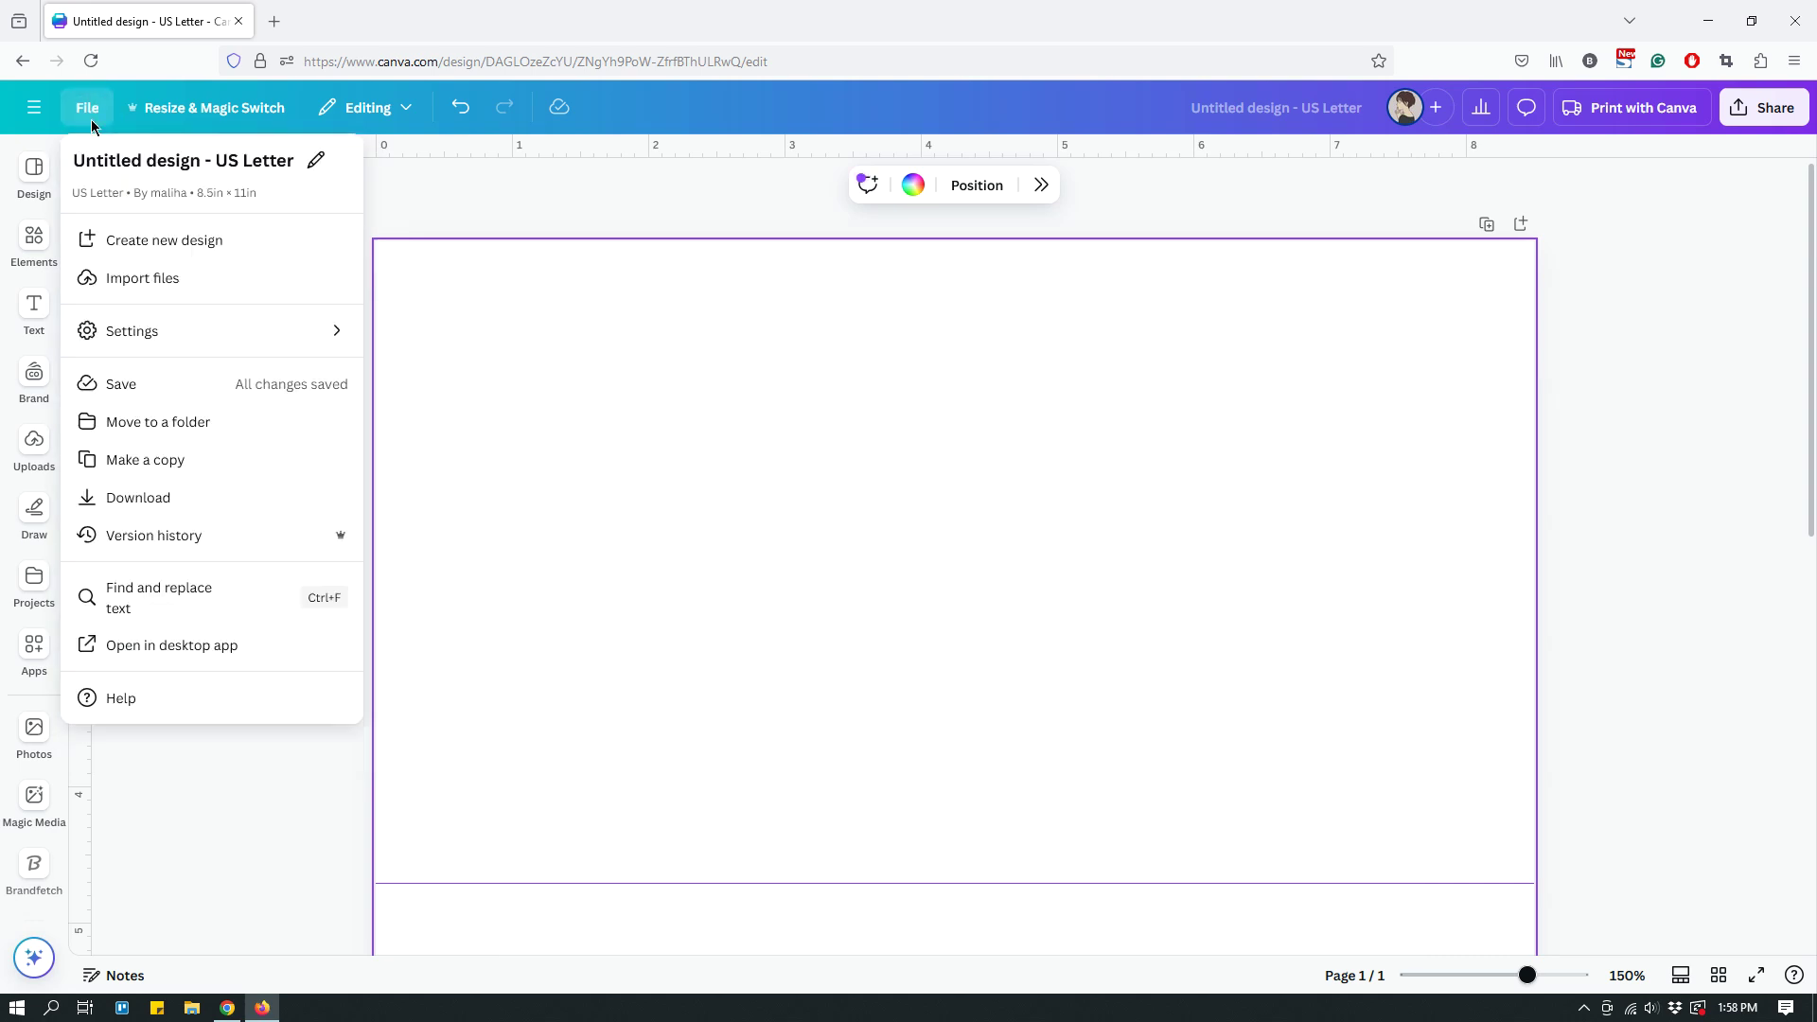
mouse_move(148, 337)
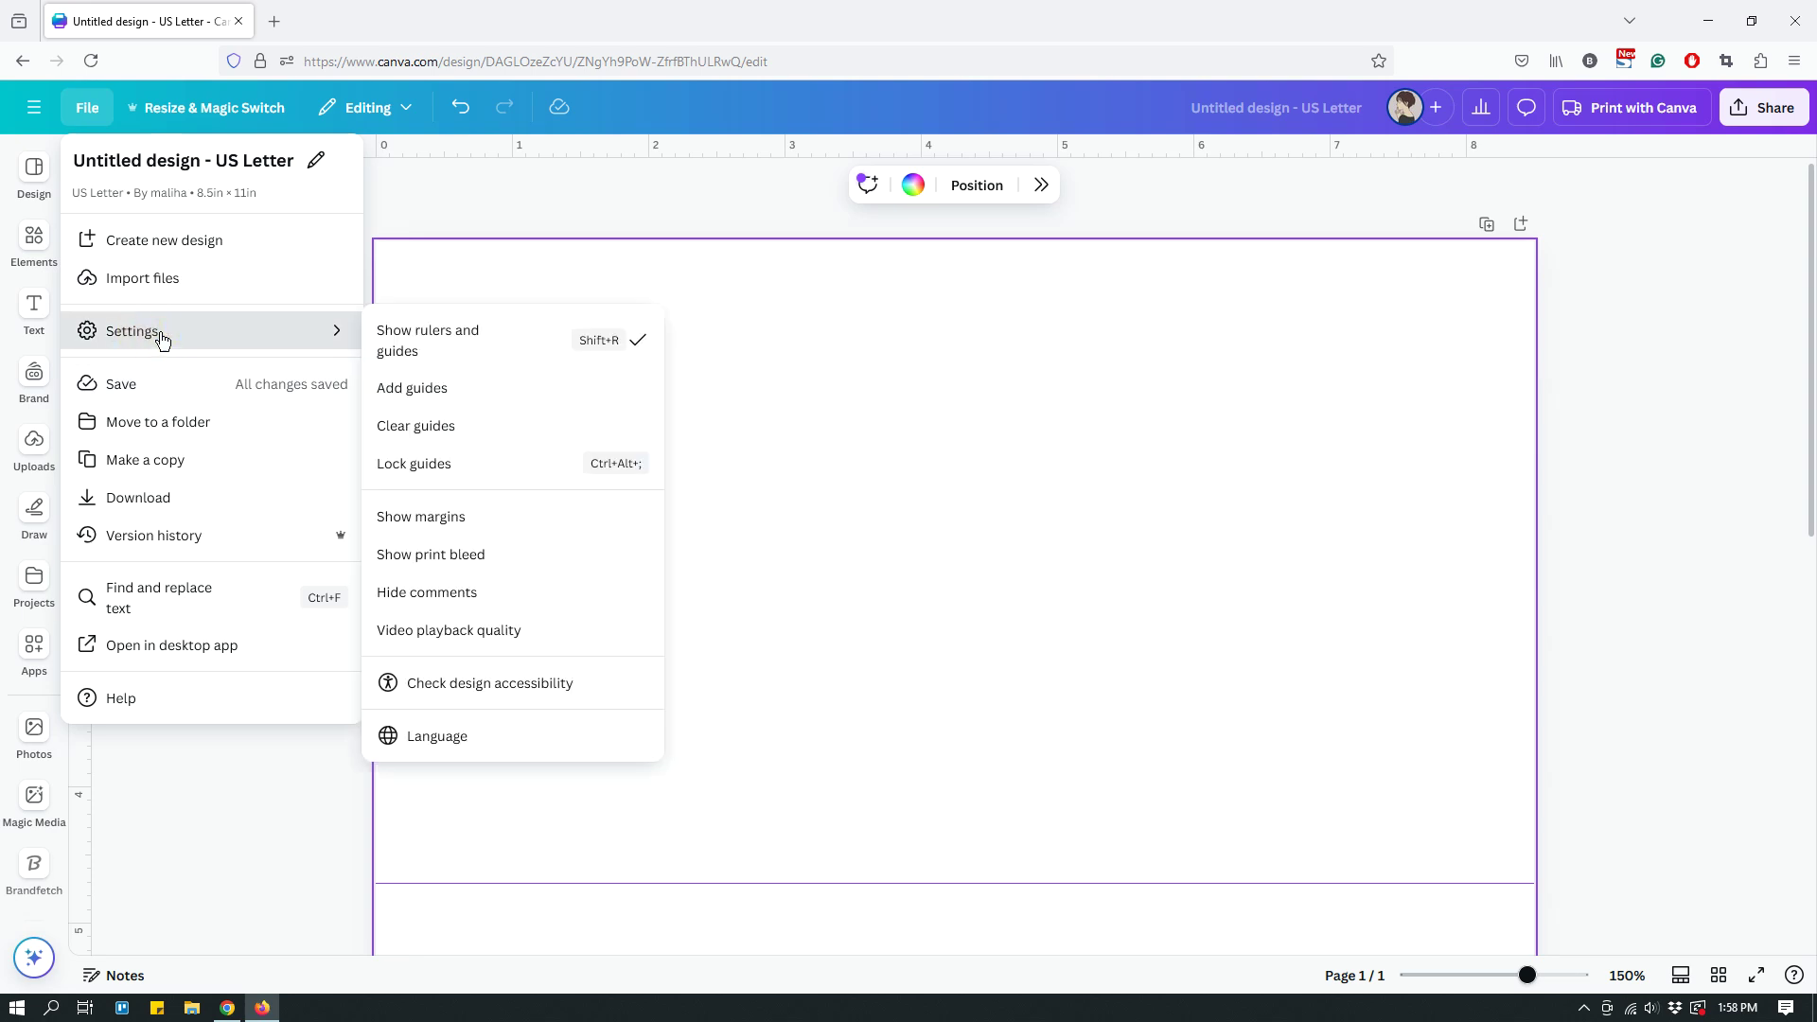
click(455, 558)
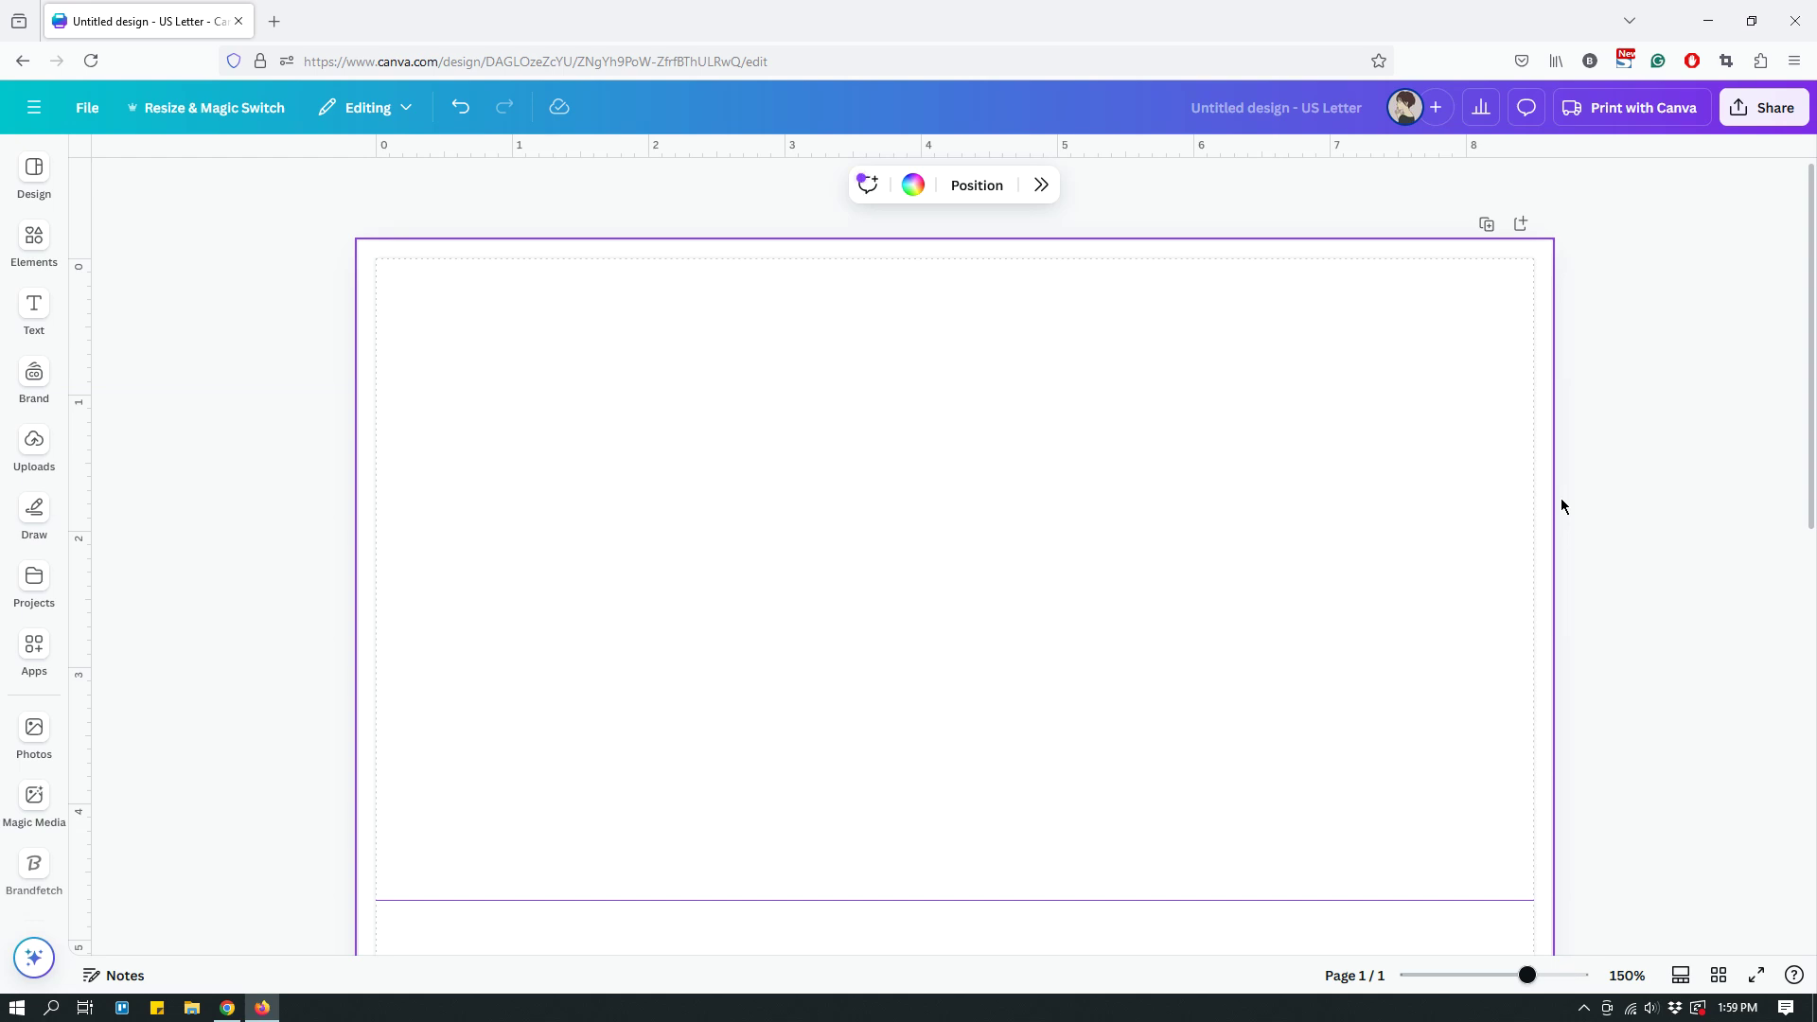
Move the remaining horizontal guide up to about 0.85 in on the page.
key(ctrl+minus)
key(ctrl+minus)
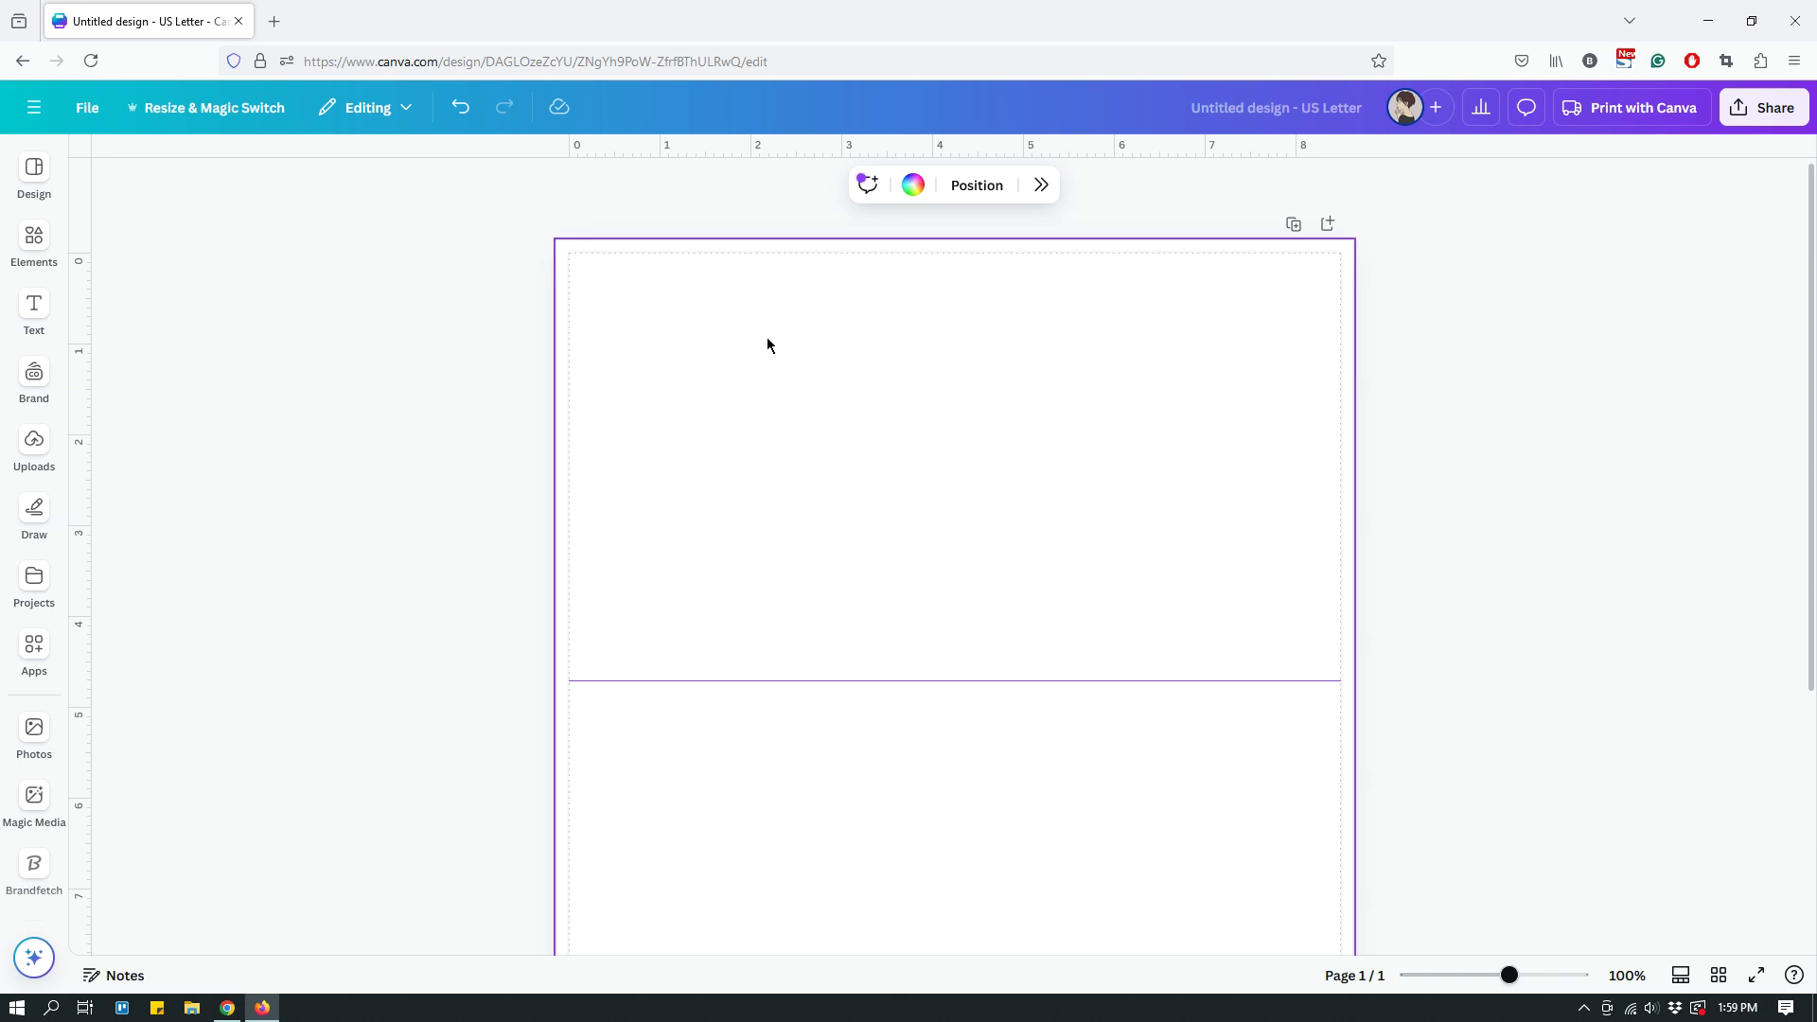
drag(873, 680, 889, 333)
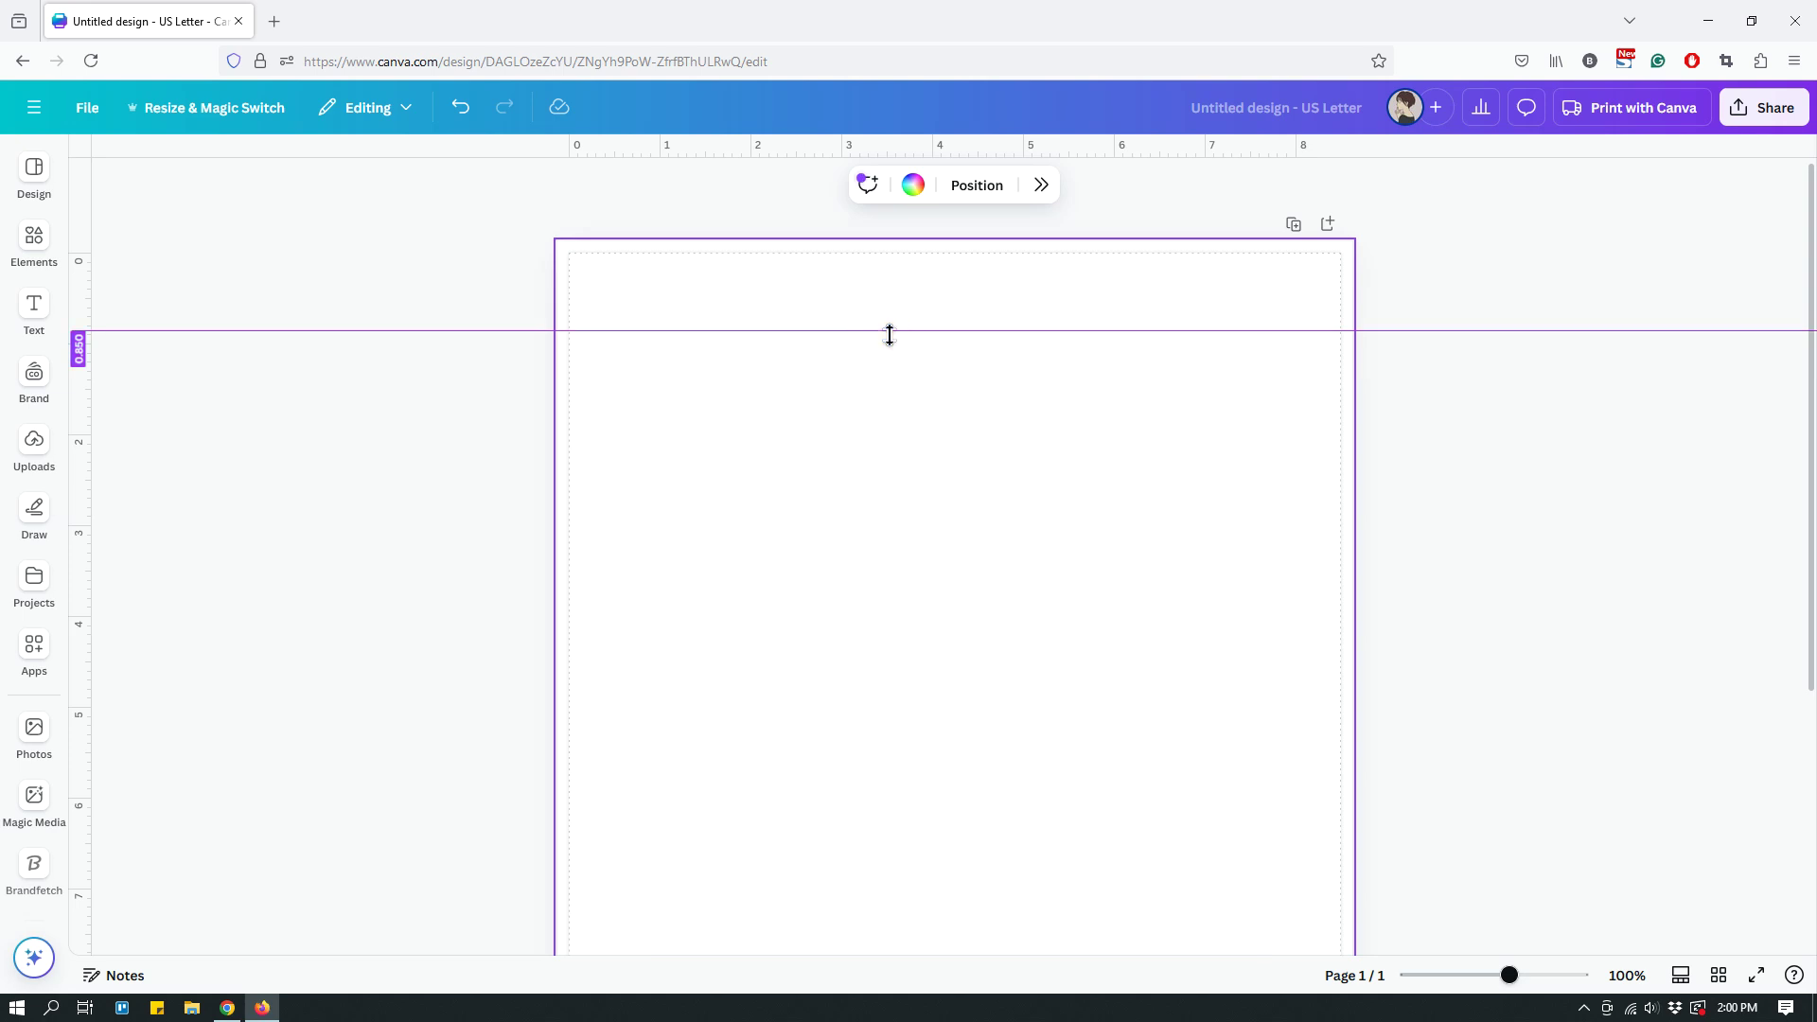